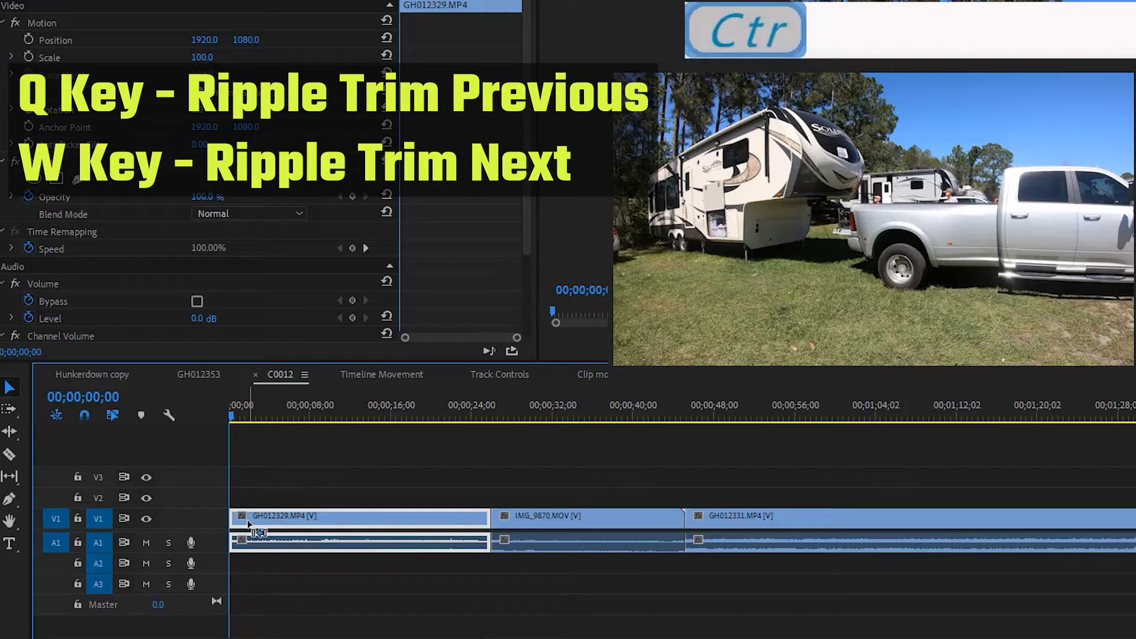
Undo the previous trims on GH012329.MP4 and ripple-trim its start up to 00;00;12;14.
{"action": "key", "text": "ctrl+z"}
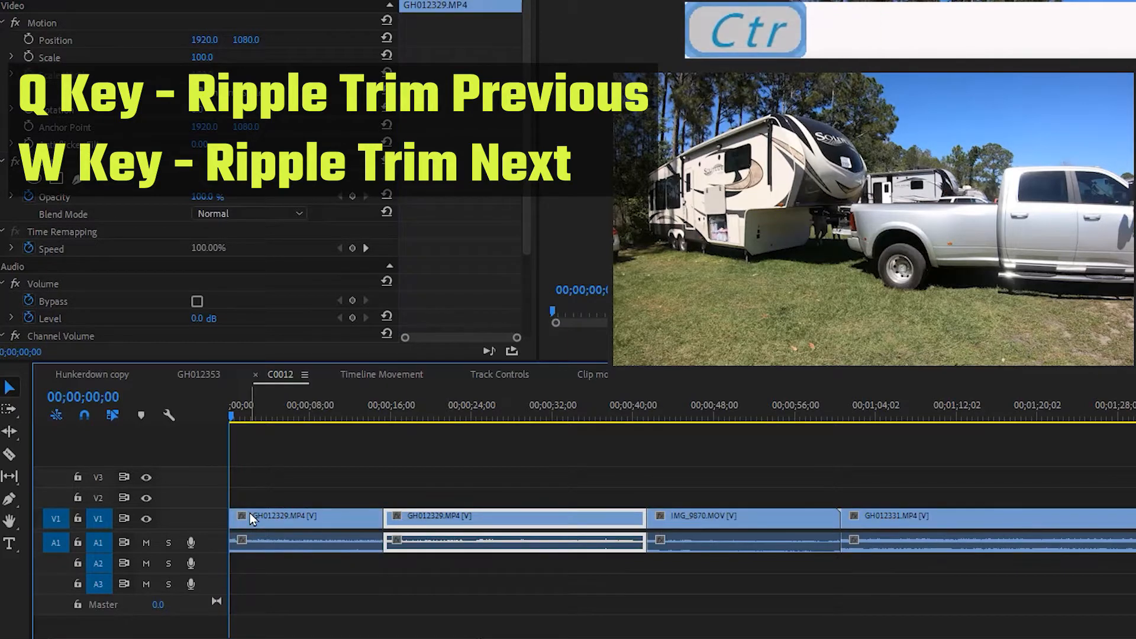
{"action": "key", "text": "ctrl+z"}
{"action": "left_click_drag", "start_coordinate": [233, 419], "coordinate": [355, 439]}
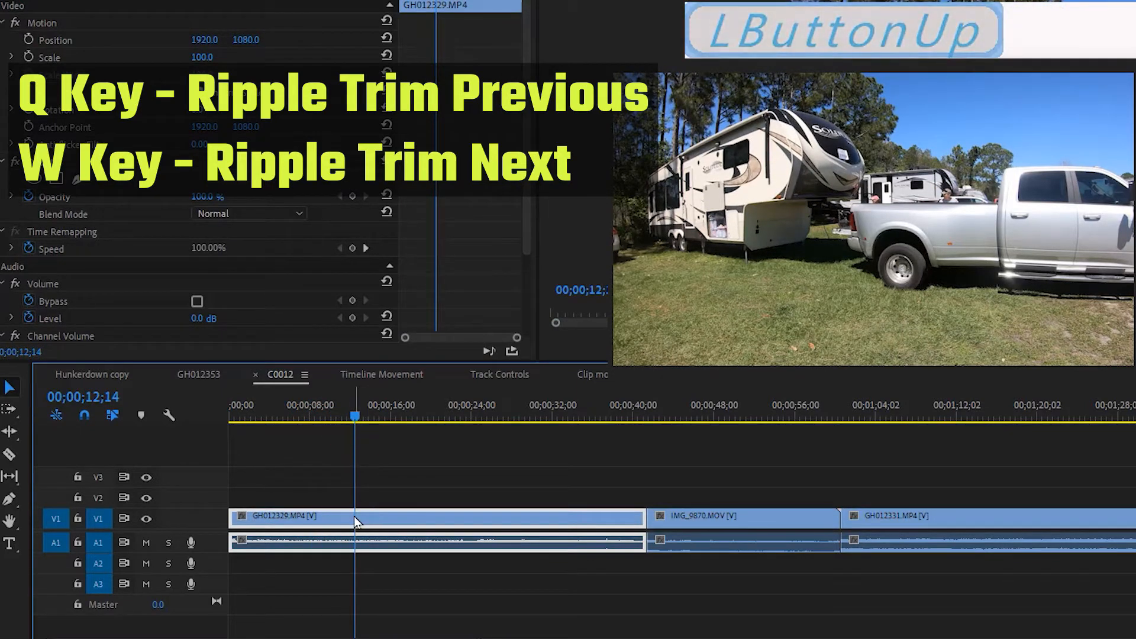
{"action": "key", "text": "q"}
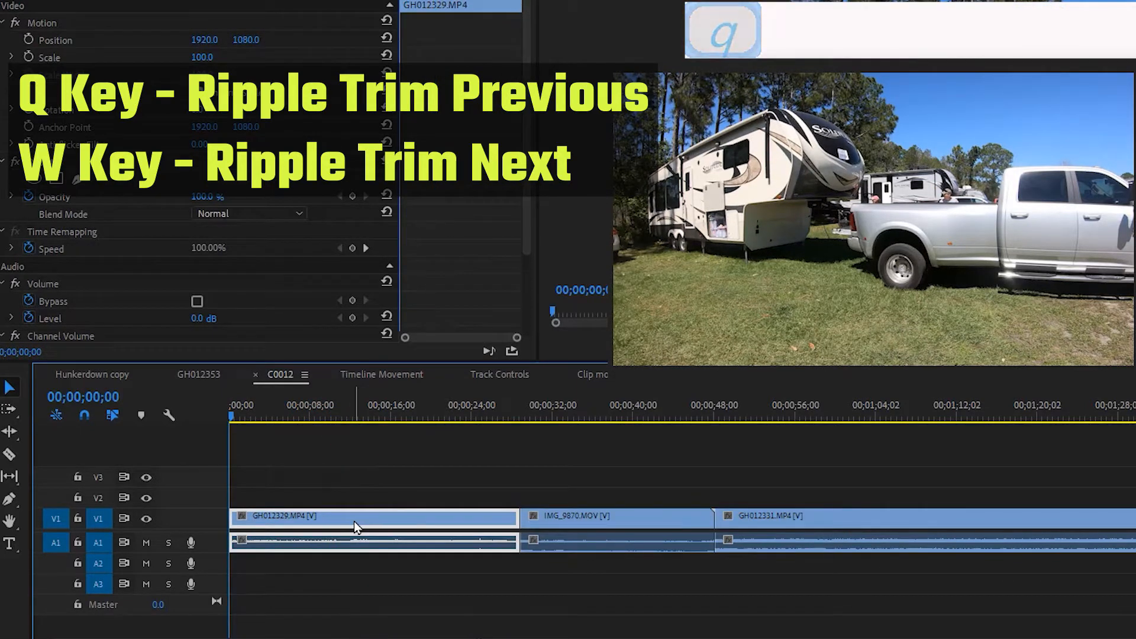
Ripple-trim the end of GH012329.MP4 back to 00;00;24;11 and scrub over the new cut.
{"action": "left_click_drag", "start_coordinate": [231, 424], "coordinate": [476, 473]}
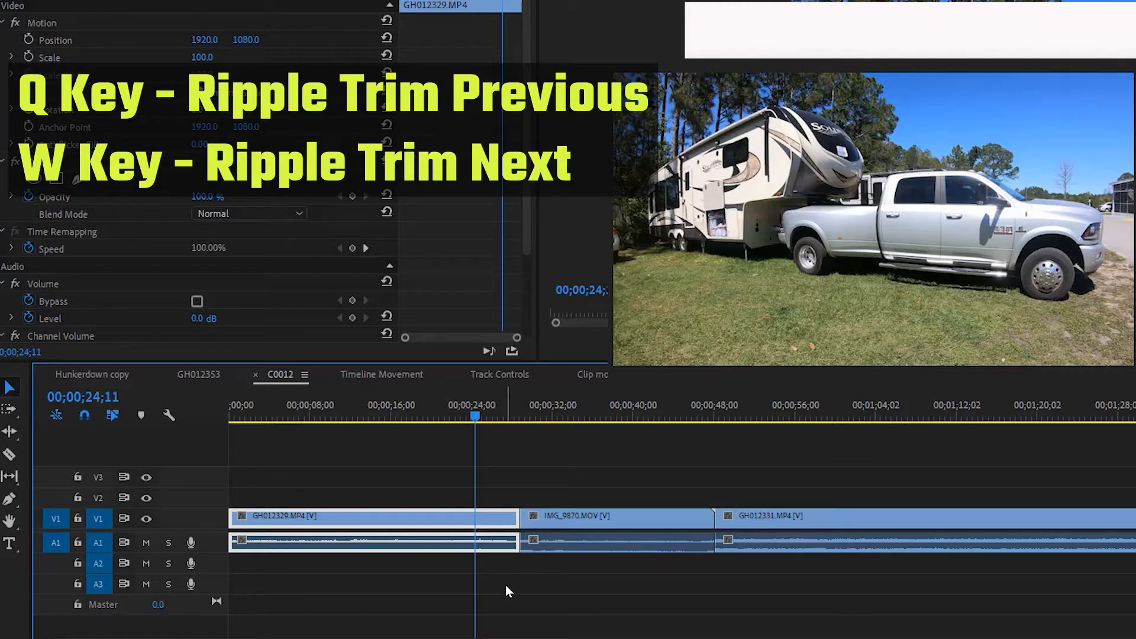
{"action": "key", "text": "w"}
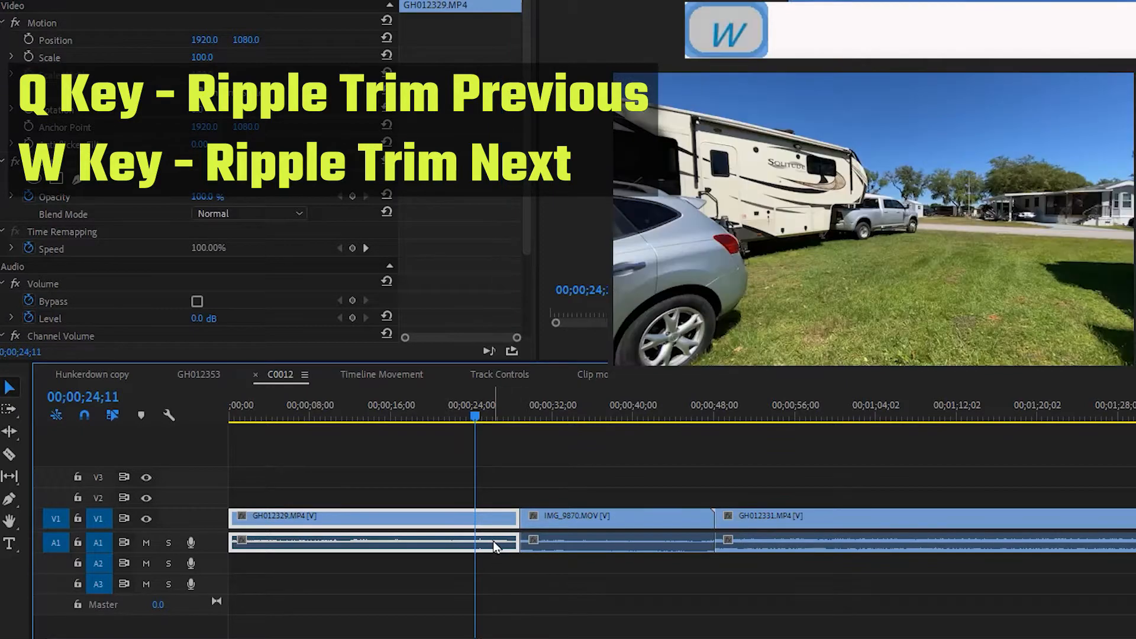
{"action": "left_click_drag", "start_coordinate": [477, 421], "coordinate": [454, 449]}
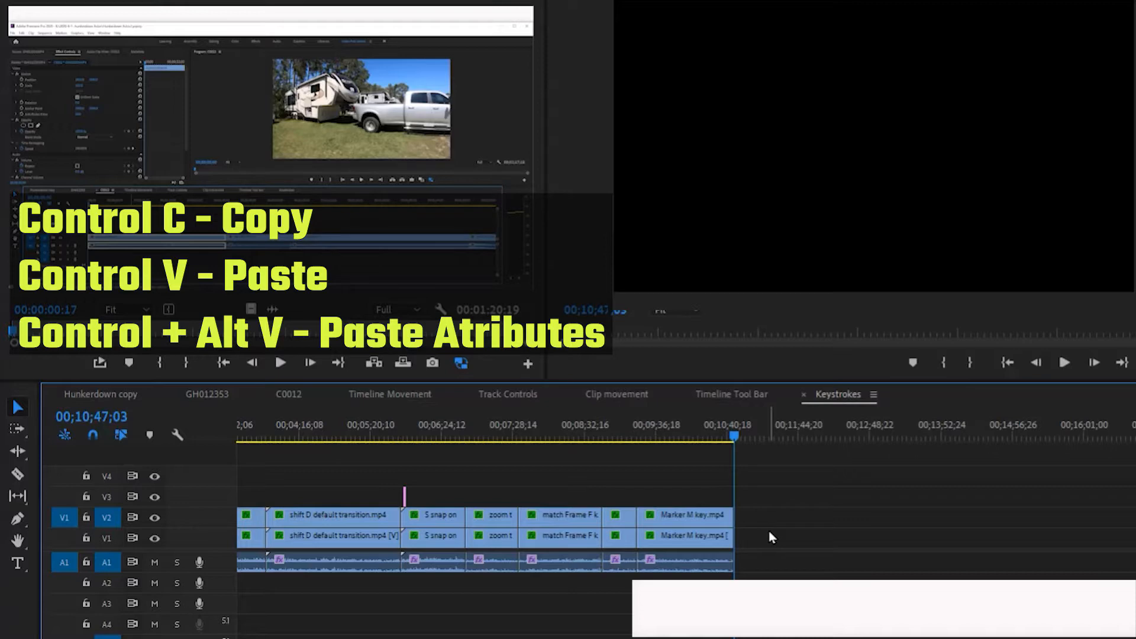
Paste the Q and W ripple trim clip at 00;10;47;03, move its video down to V1, and return the playhead to its start.
{"action": "key", "text": "ctrl+v"}
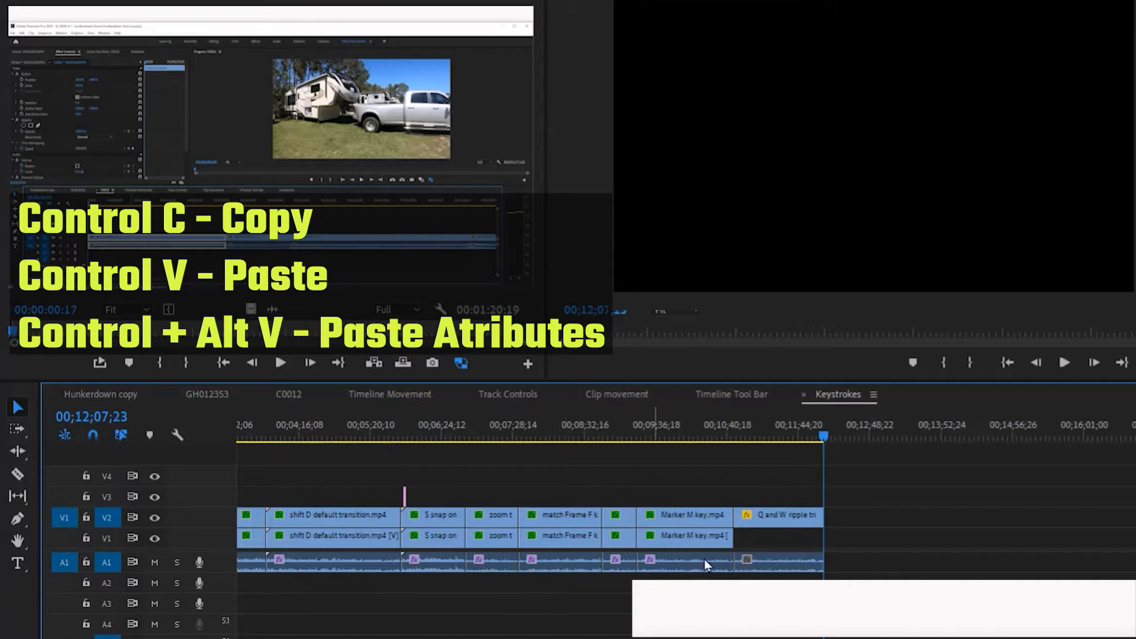
{"action": "left_click_drag", "start_coordinate": [760, 526], "coordinate": [778, 549]}
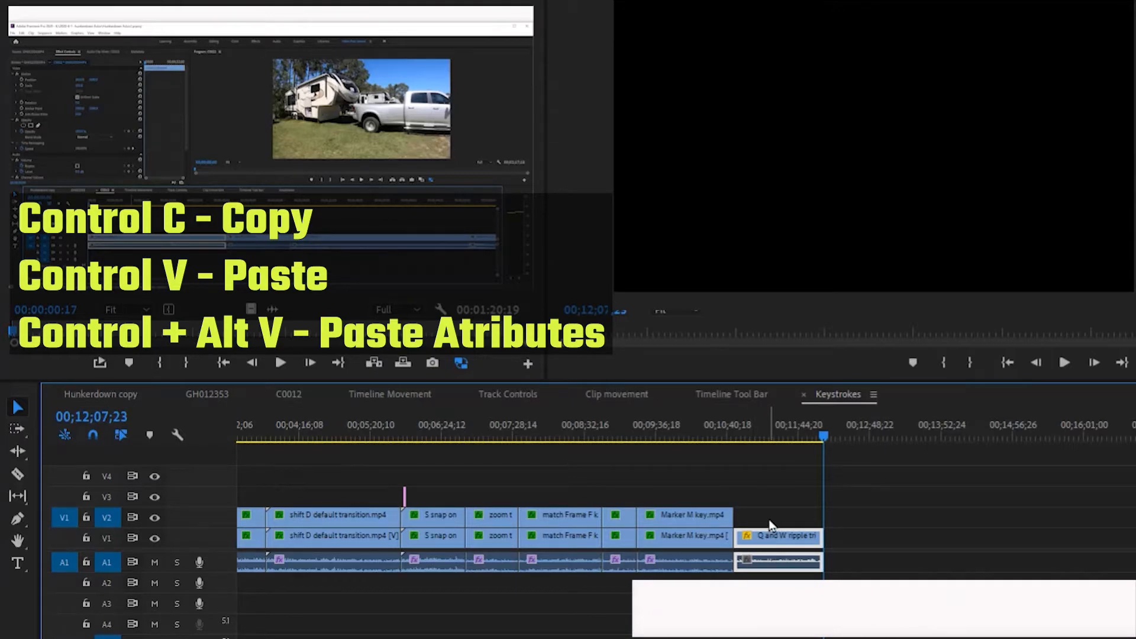
{"action": "key", "text": "Up"}
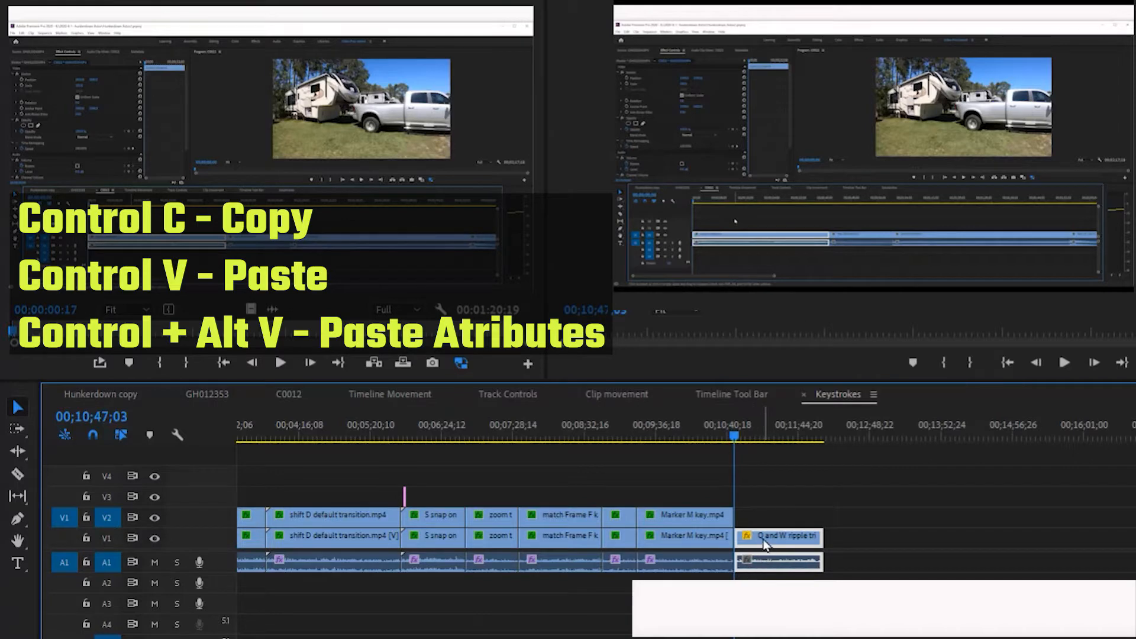
Copy only the video of the Q and W ripple trim clip, paste it onto V2, and undo the paste.
{"action": "key", "text": "alt"}
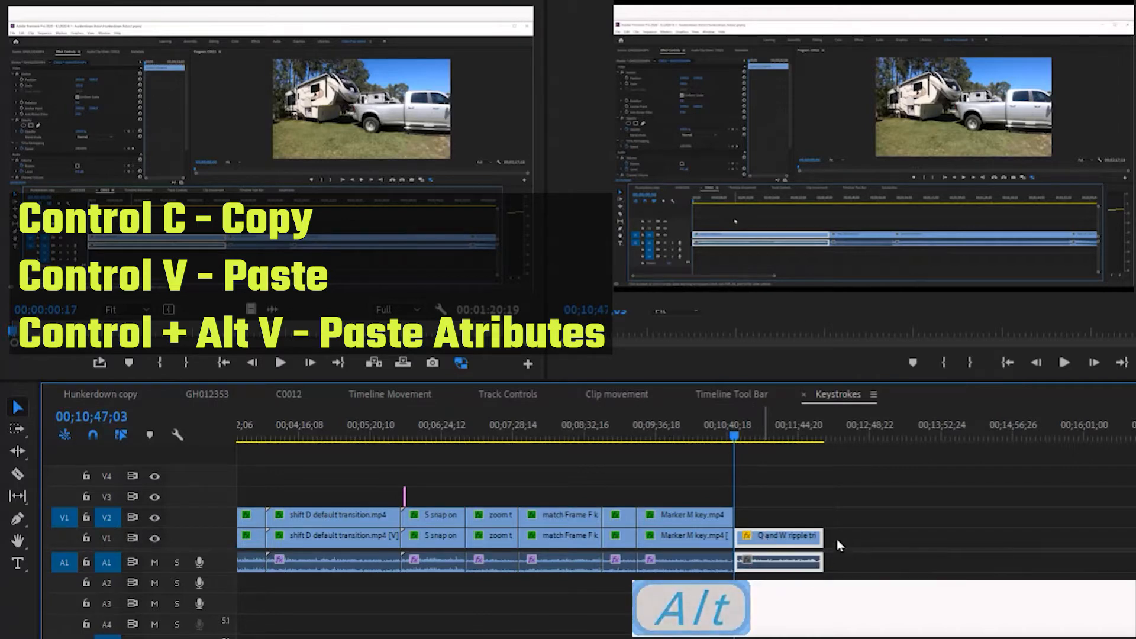
{"action": "left_click", "coordinate": [847, 546]}
{"action": "left_click", "coordinate": [781, 537], "text": "alt"}
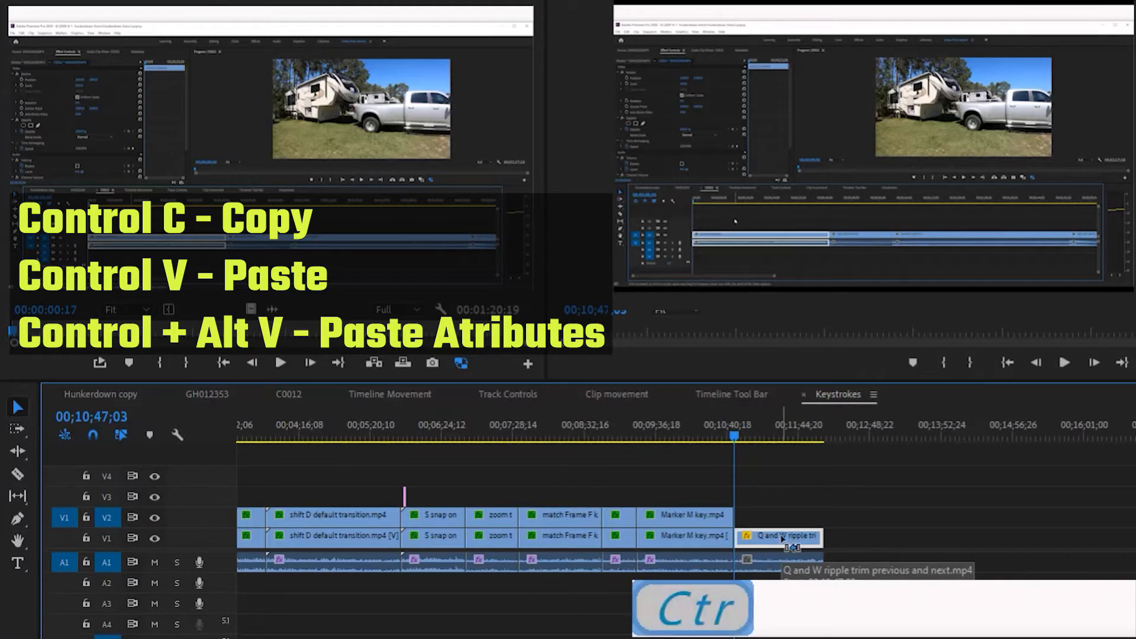
{"action": "key", "text": "ctrl+c"}
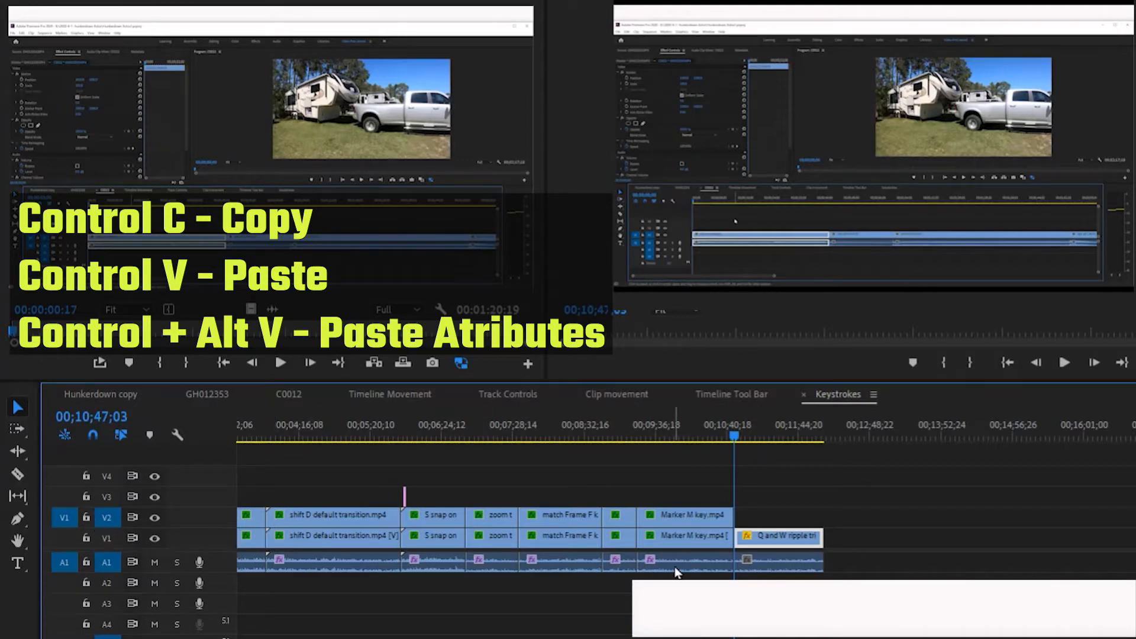
{"action": "key", "text": "ctrl+v"}
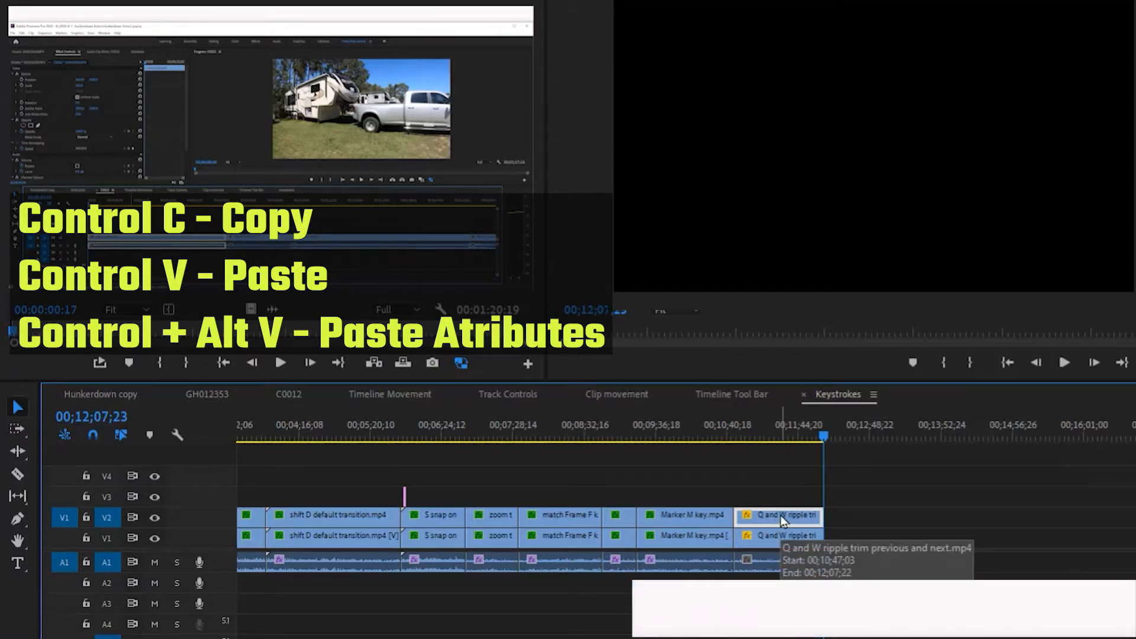
{"action": "key", "text": "ctrl+z"}
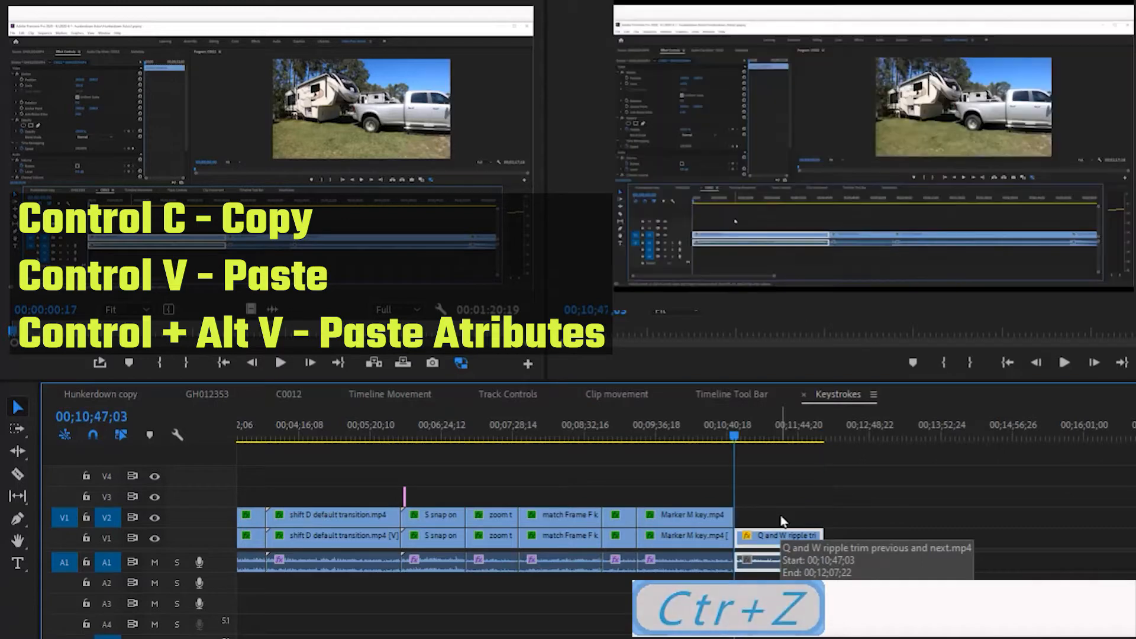
Select only the video of the Q and W ripple trim clip on V1 and duplicate it onto V2 directly above.
{"action": "left_click", "coordinate": [782, 538]}
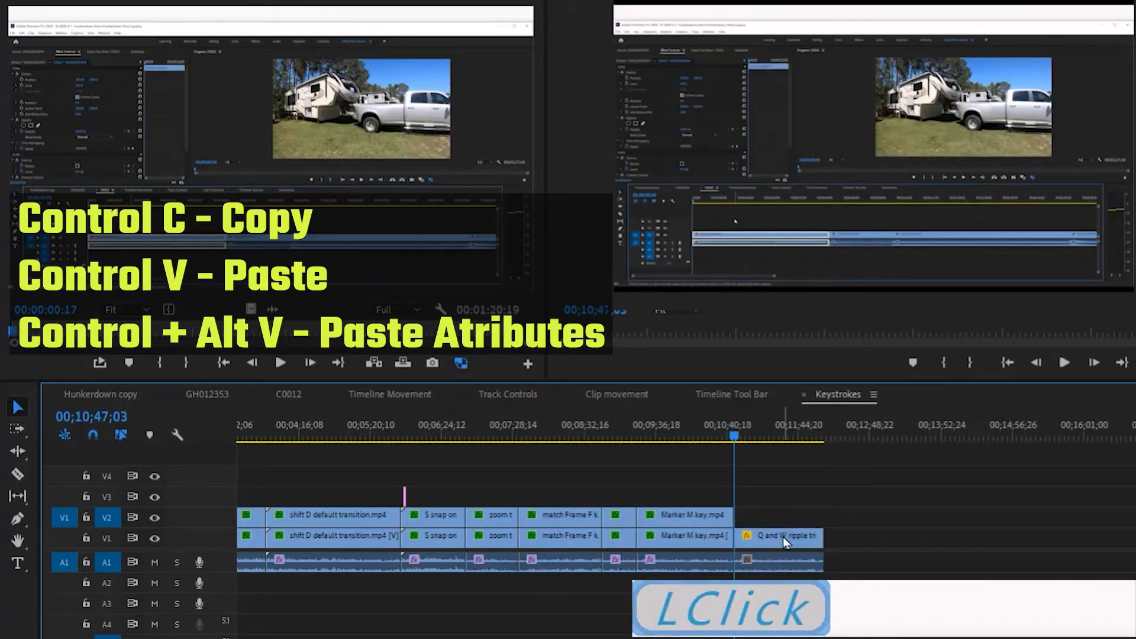
{"action": "left_click", "coordinate": [845, 545]}
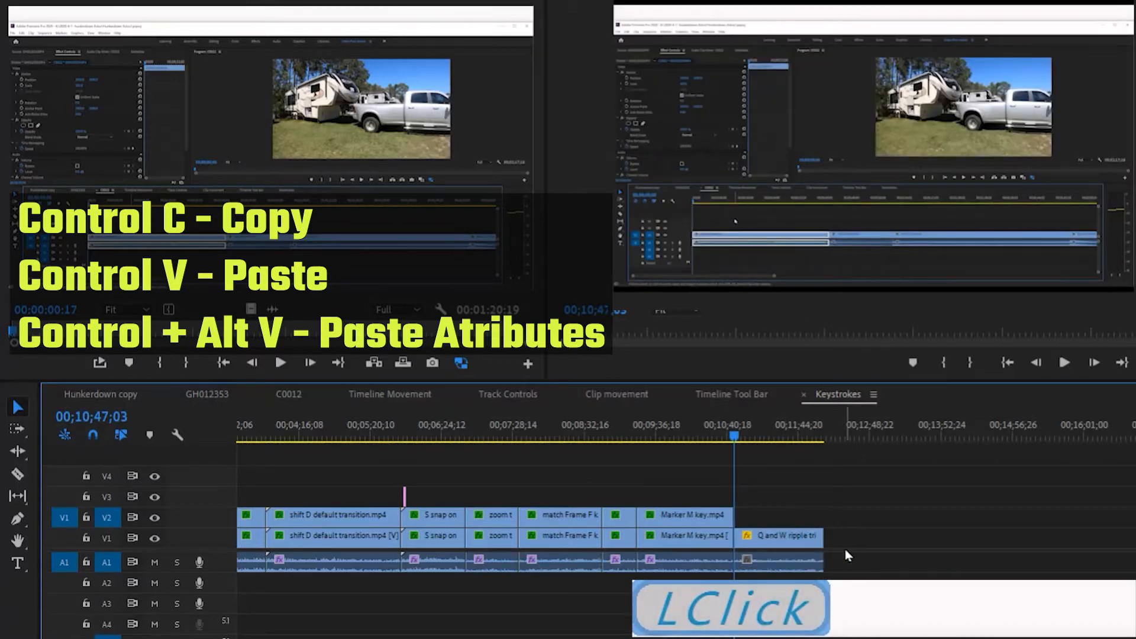
{"action": "key", "text": "alt"}
{"action": "left_click", "coordinate": [796, 532], "text": "alt"}
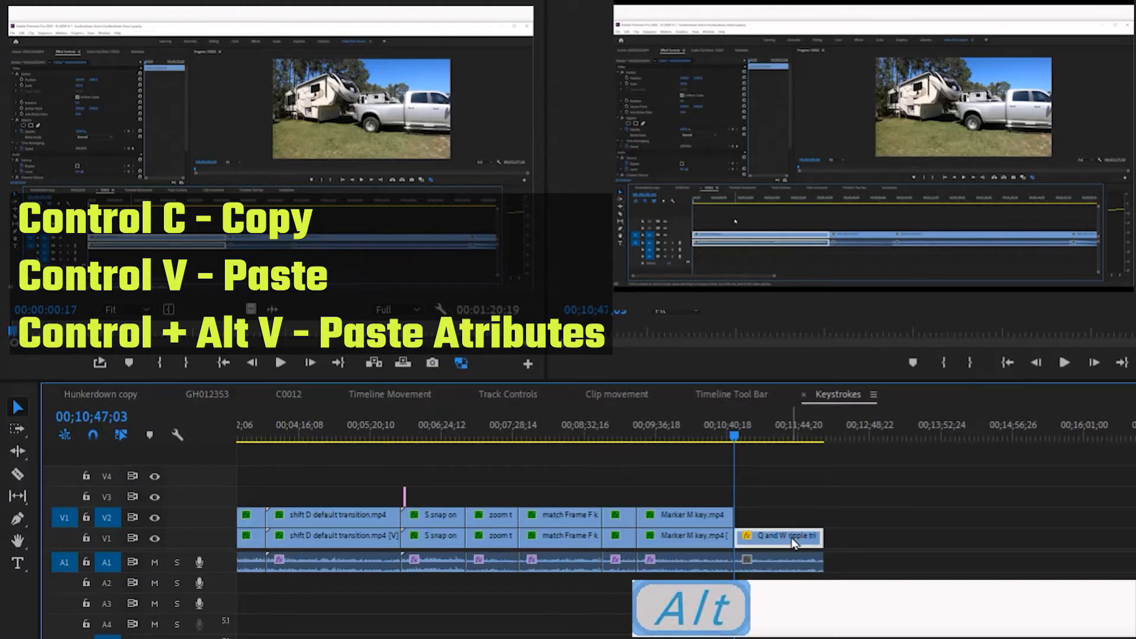
{"action": "left_click_drag", "start_coordinate": [792, 542], "coordinate": [802, 523]}
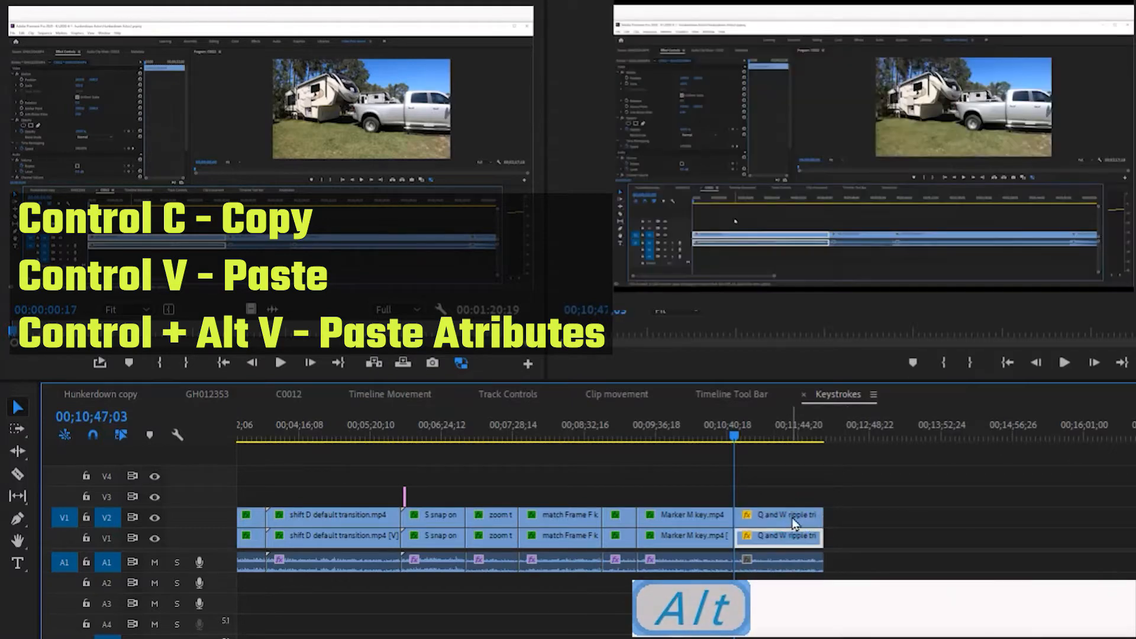
Paste the Motion and Crop attributes of the V2 Marker M key.mp4 clip onto the V2 Q and W ripple trim clip and preview it.
{"action": "left_click_drag", "start_coordinate": [734, 437], "coordinate": [771, 486]}
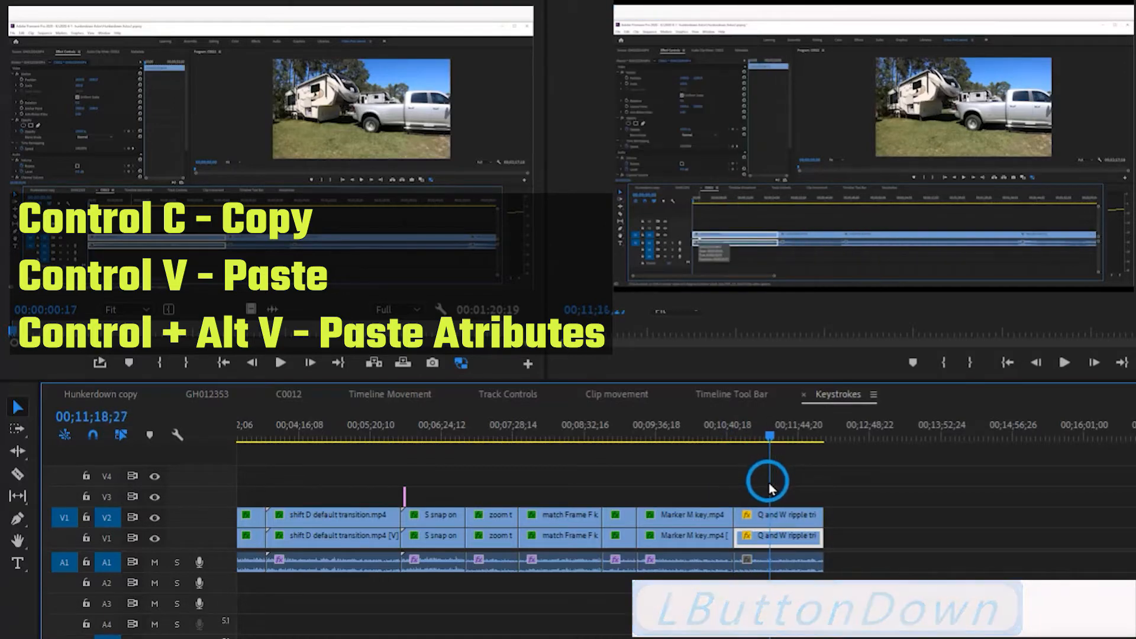
{"action": "mouse_move", "coordinate": [773, 436]}
{"action": "left_mouse_down"}
{"action": "mouse_move", "coordinate": [709, 442]}
{"action": "mouse_move", "coordinate": [705, 455]}
{"action": "mouse_move", "coordinate": [699, 441]}
{"action": "left_mouse_up"}
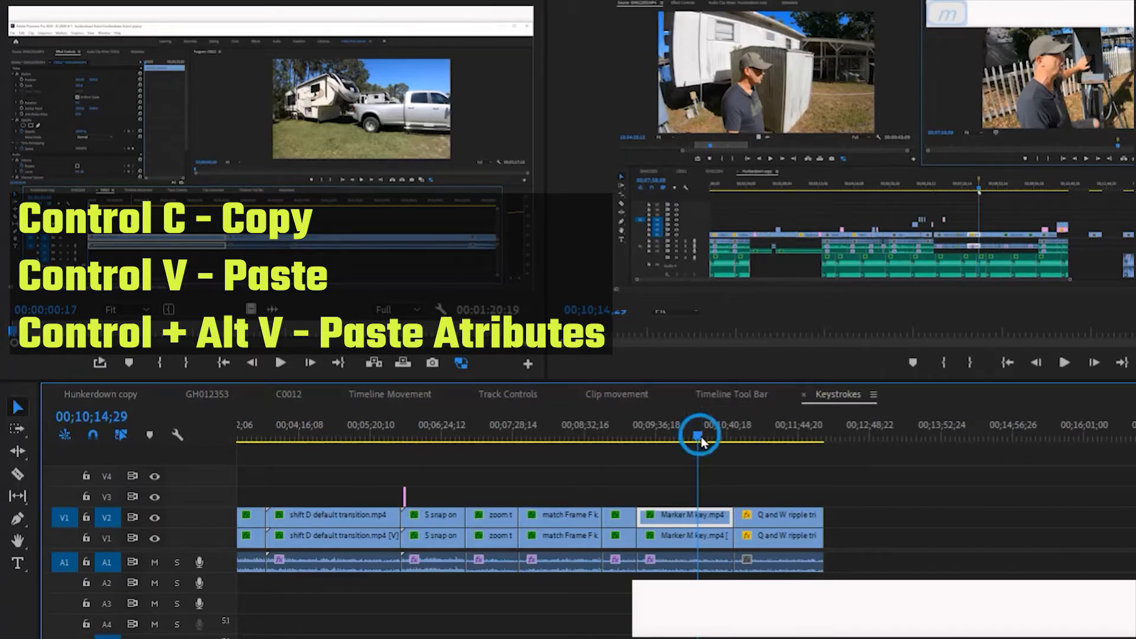
{"action": "left_click", "coordinate": [682, 441]}
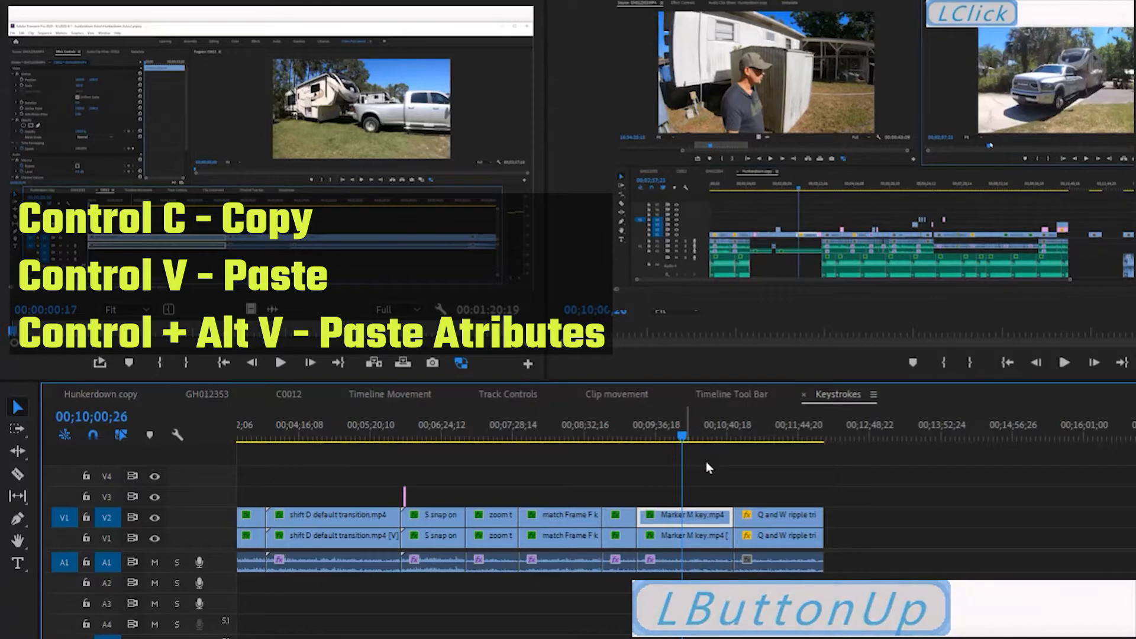
{"action": "left_click_drag", "start_coordinate": [684, 437], "coordinate": [771, 444]}
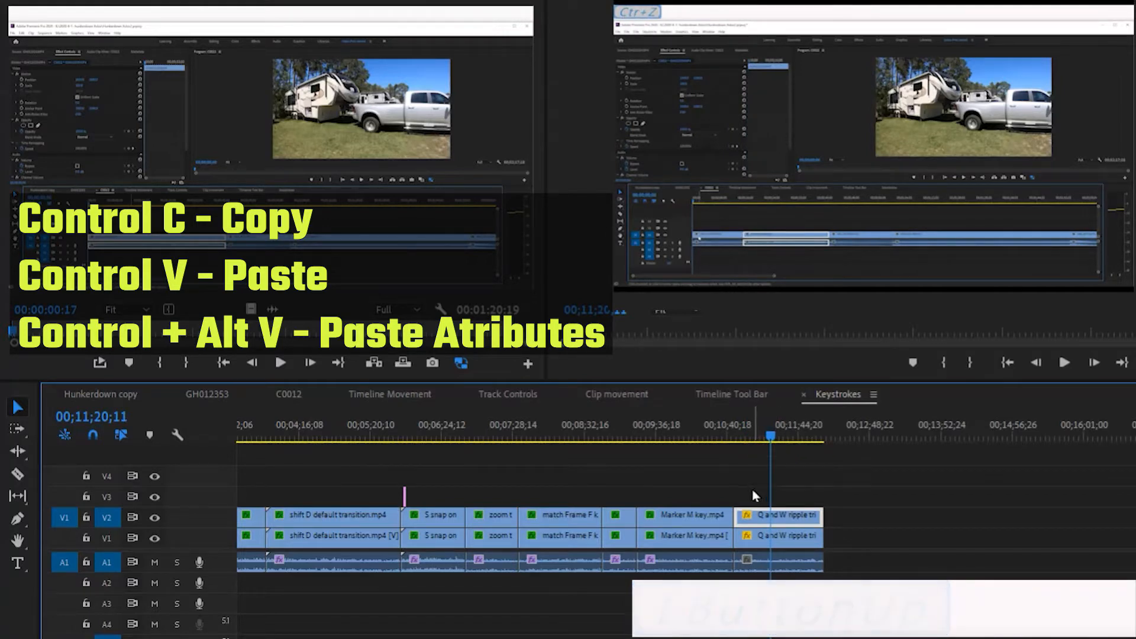
{"action": "left_click_drag", "start_coordinate": [771, 443], "coordinate": [706, 441]}
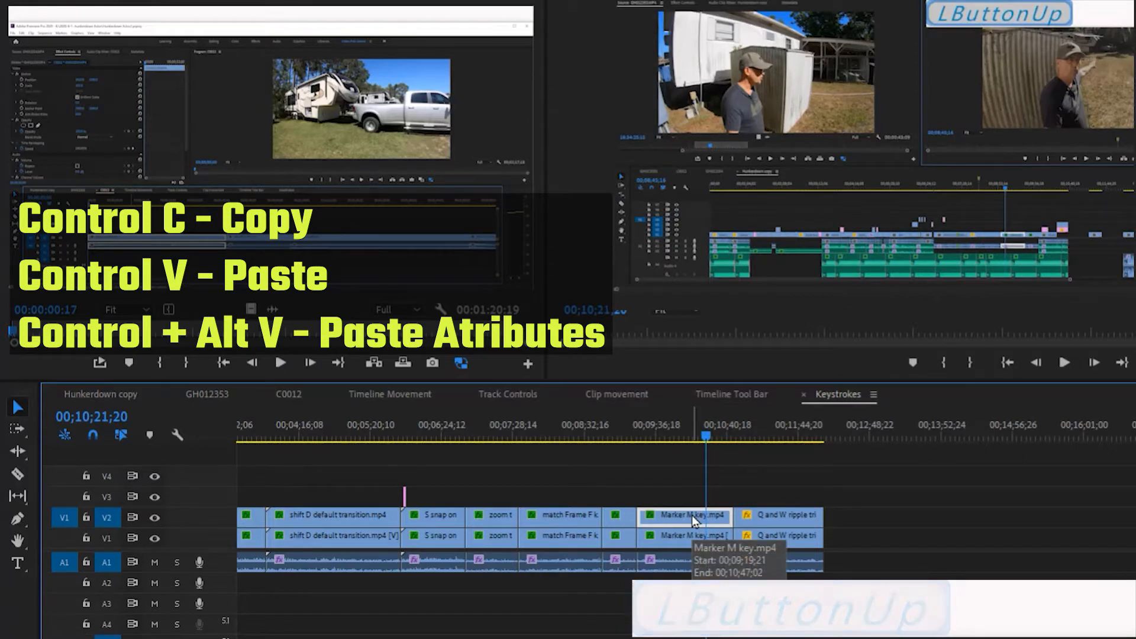
{"action": "left_click", "coordinate": [691, 515]}
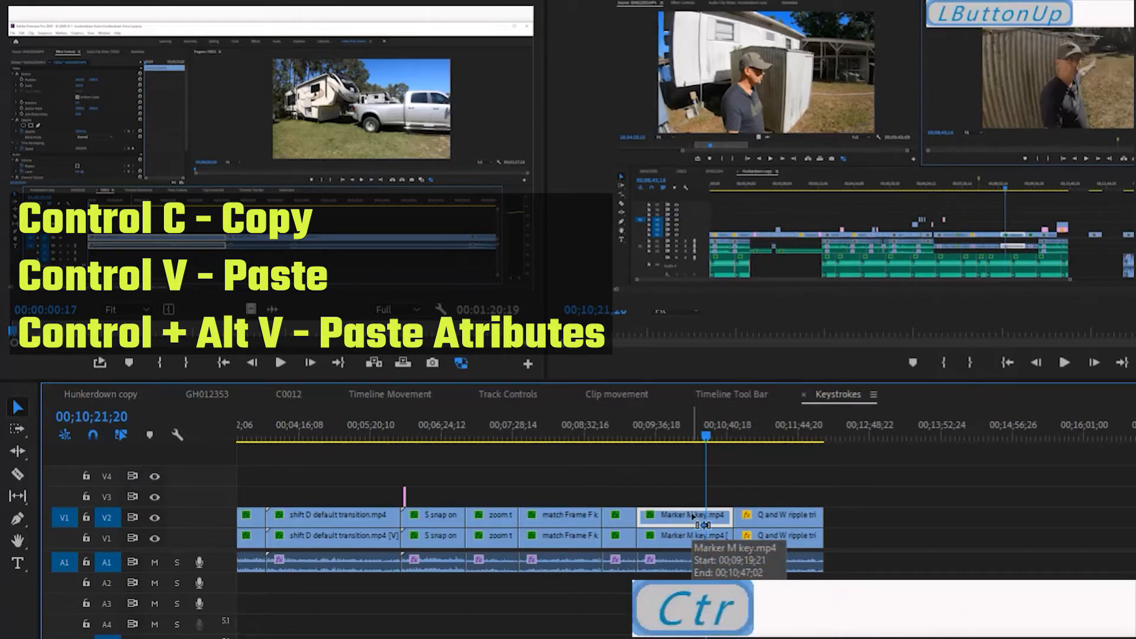
{"action": "key", "text": "ctrl+c"}
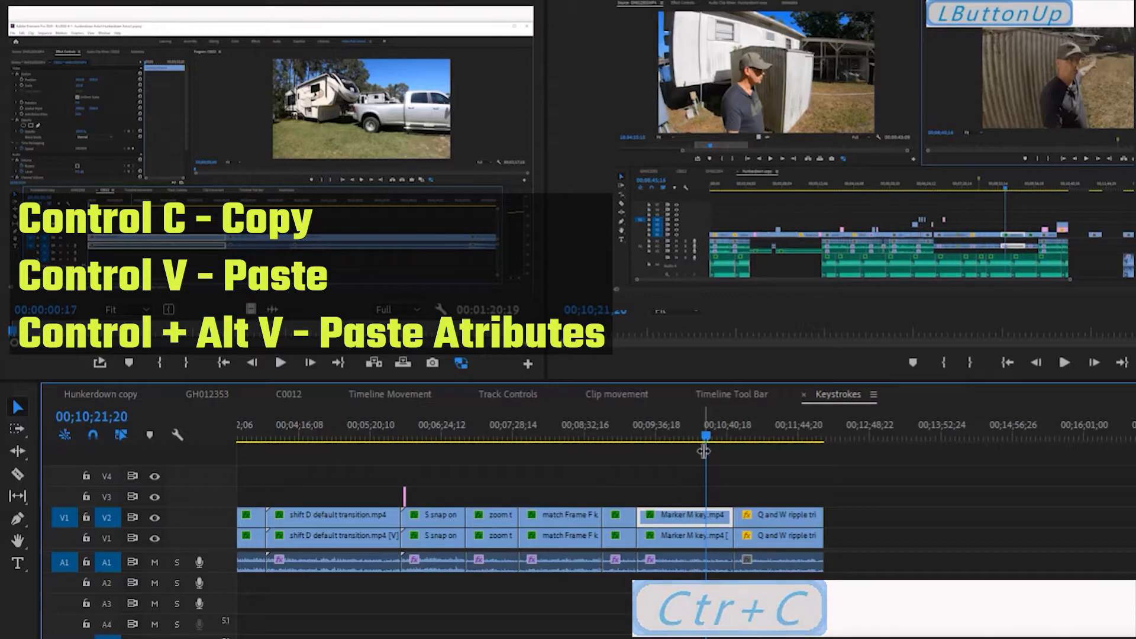
{"action": "left_click_drag", "start_coordinate": [708, 436], "coordinate": [732, 437]}
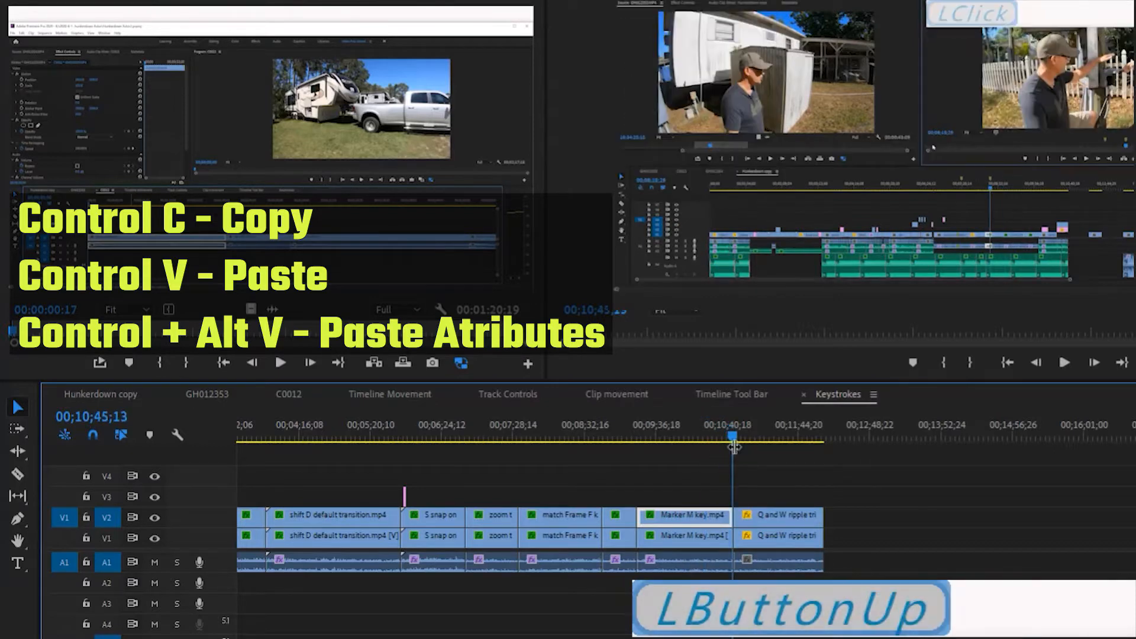
{"action": "left_click", "coordinate": [766, 517]}
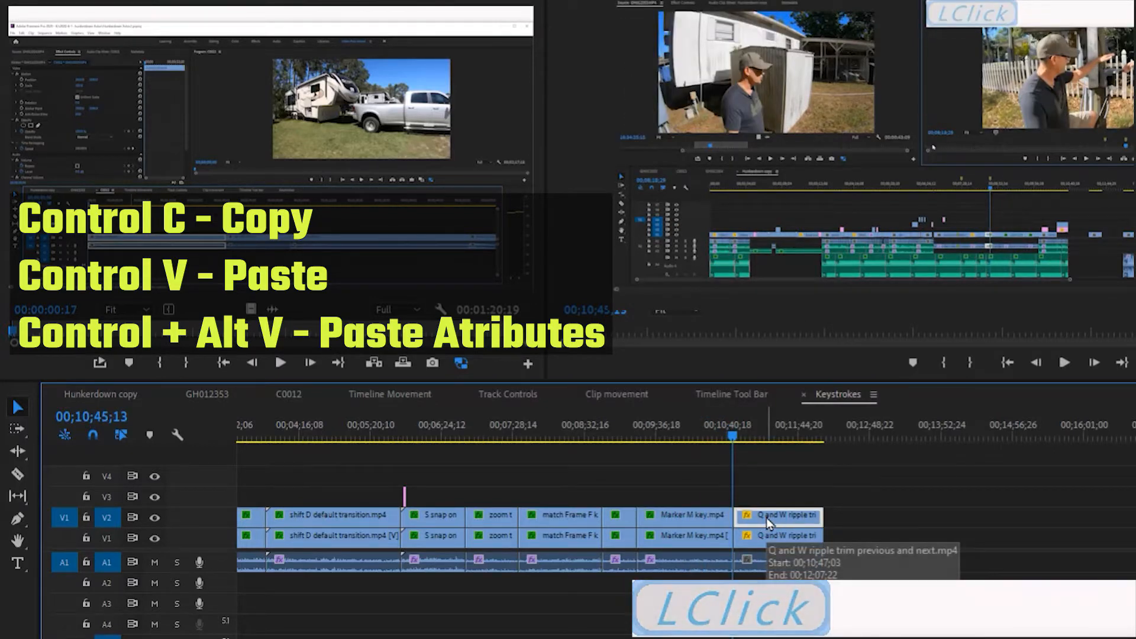
{"action": "key", "text": "ctrl+alt+v"}
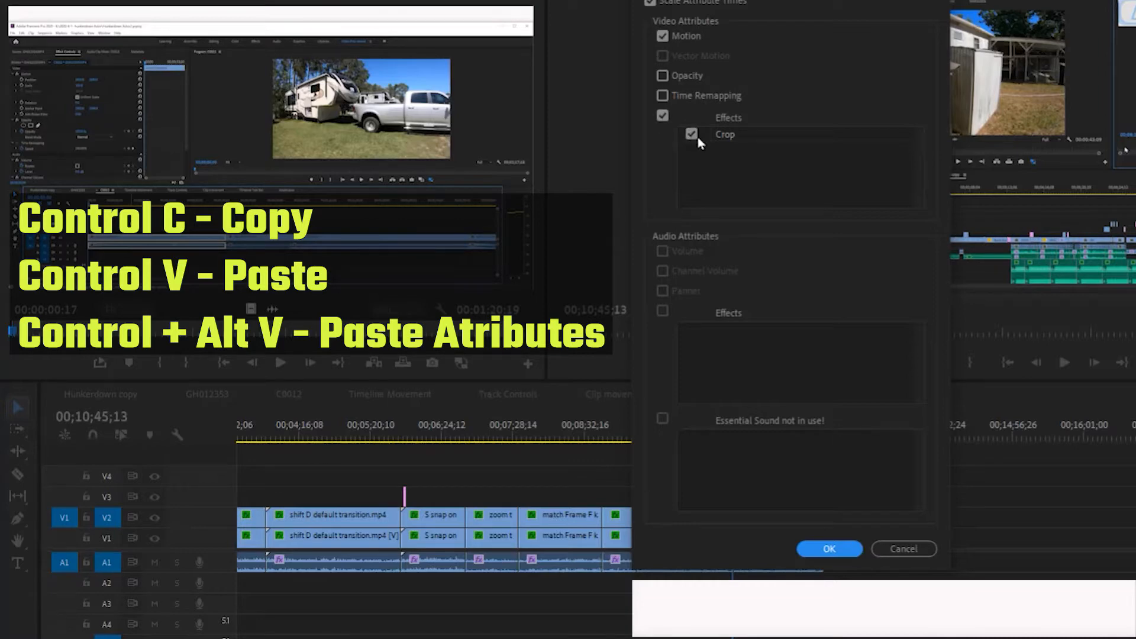
{"action": "left_click", "coordinate": [827, 549]}
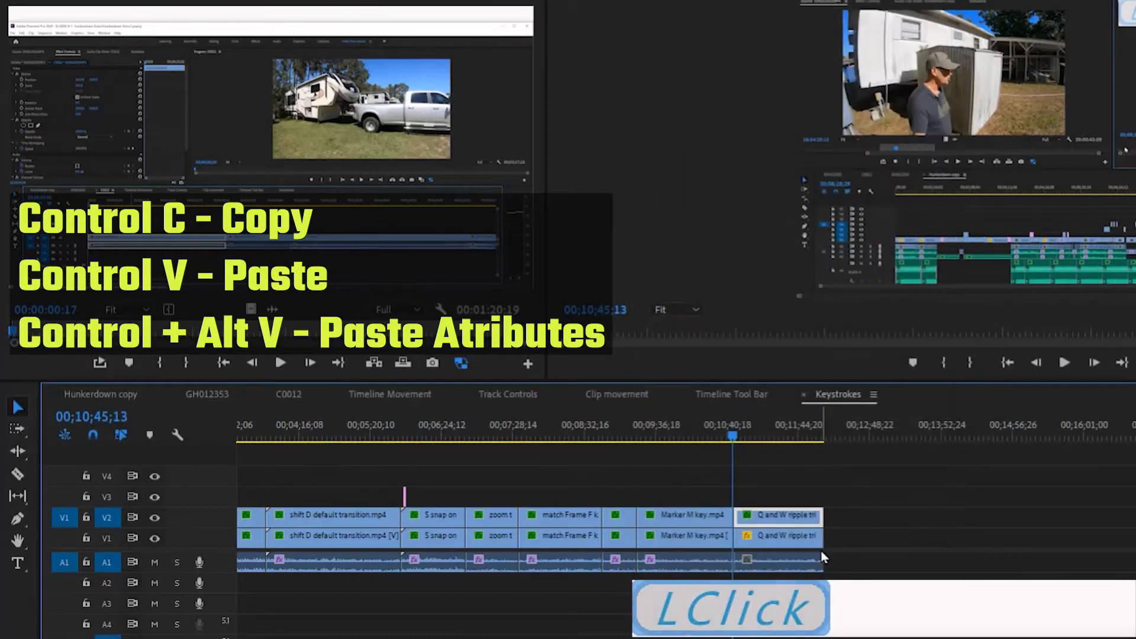
{"action": "left_click_drag", "start_coordinate": [734, 441], "coordinate": [773, 442]}
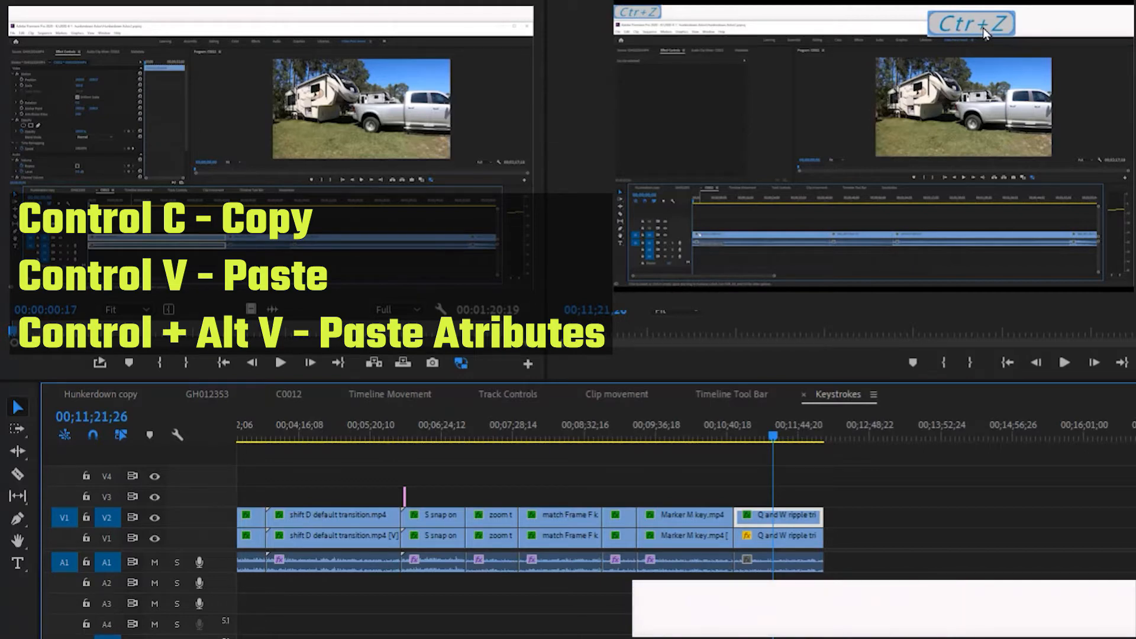
Paste the Motion, Crop and DeNoise attributes of the V1 Marker M key.mp4 clip onto the V1 Q and W ripple trim clip.
{"action": "left_click_drag", "start_coordinate": [773, 441], "coordinate": [685, 444]}
{"action": "left_click", "coordinate": [687, 538]}
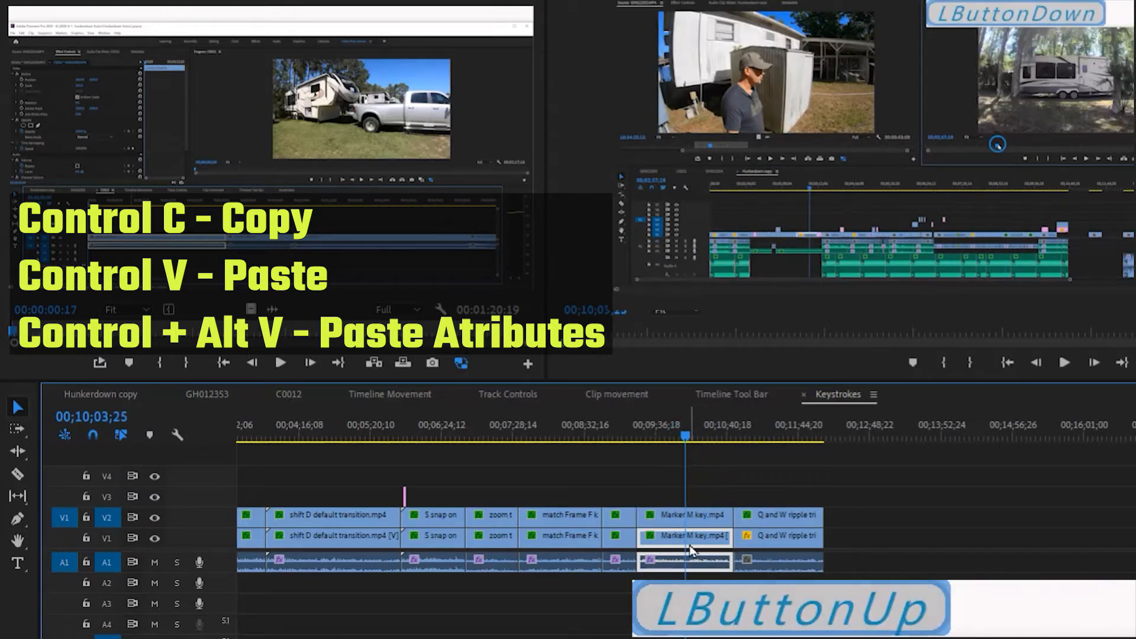
{"action": "left_click", "coordinate": [727, 548]}
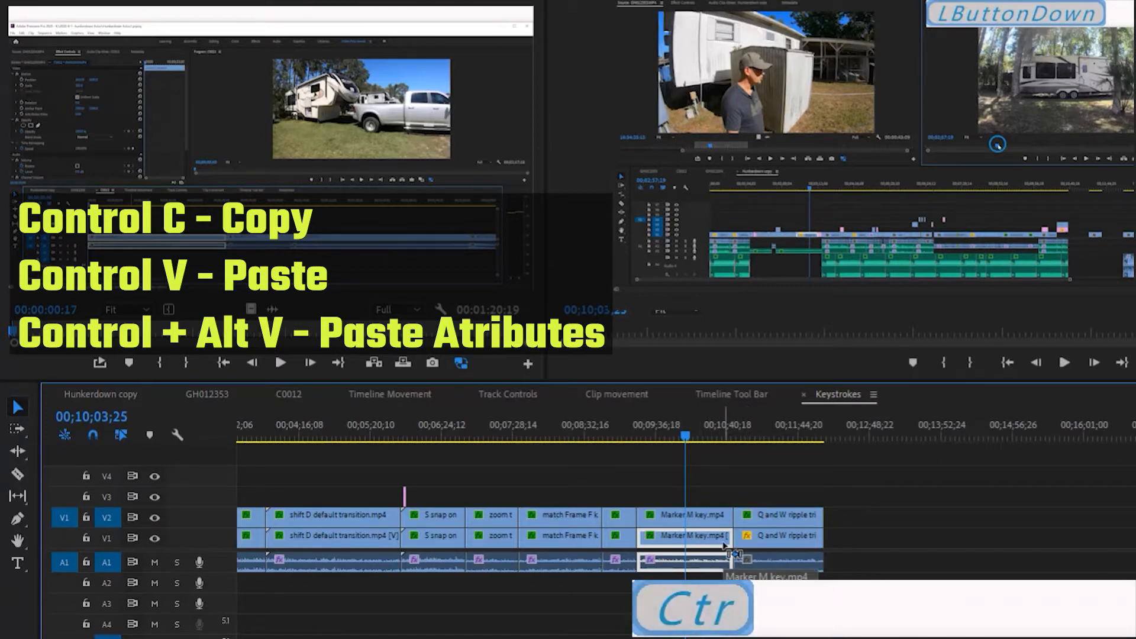
{"action": "key", "text": "ctrl+c"}
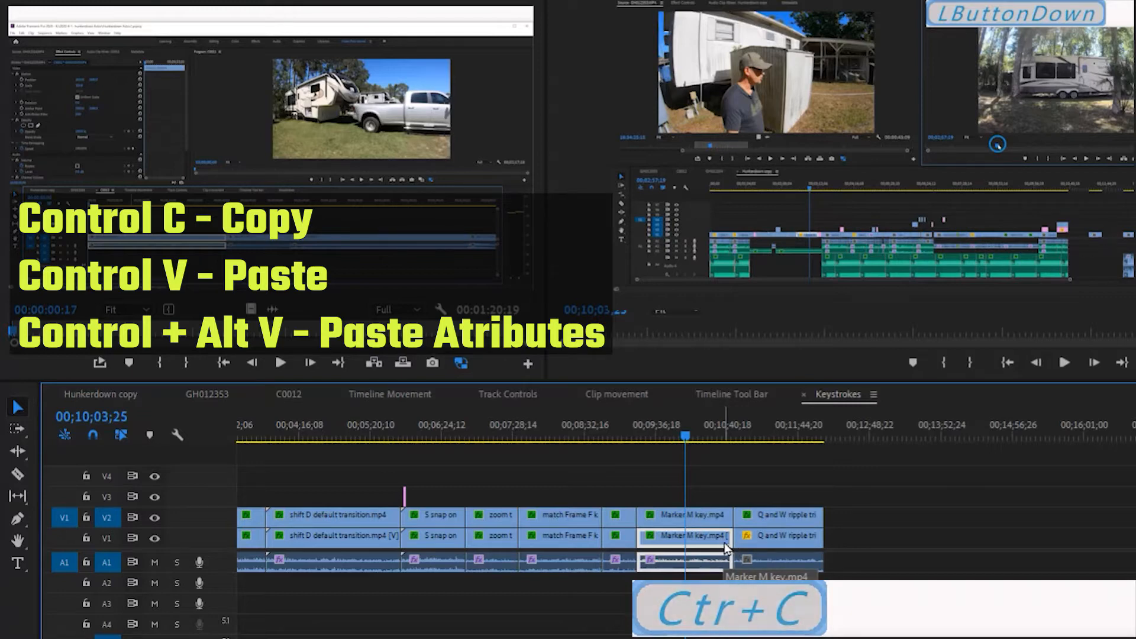
{"action": "left_click", "coordinate": [769, 545]}
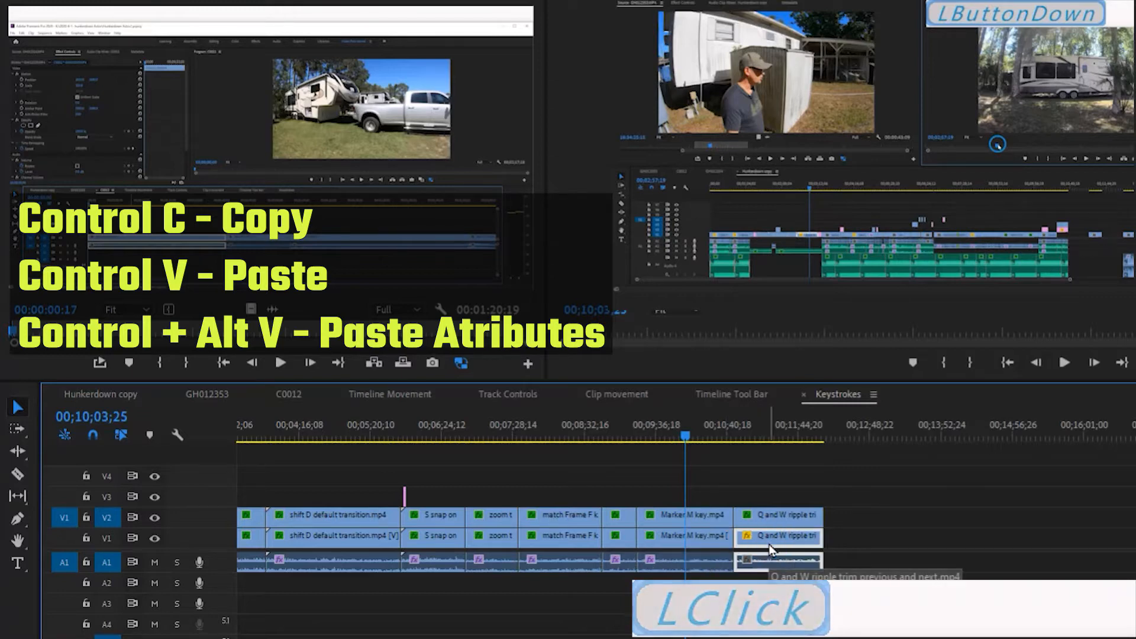
{"action": "key", "text": "ctrl+alt+v"}
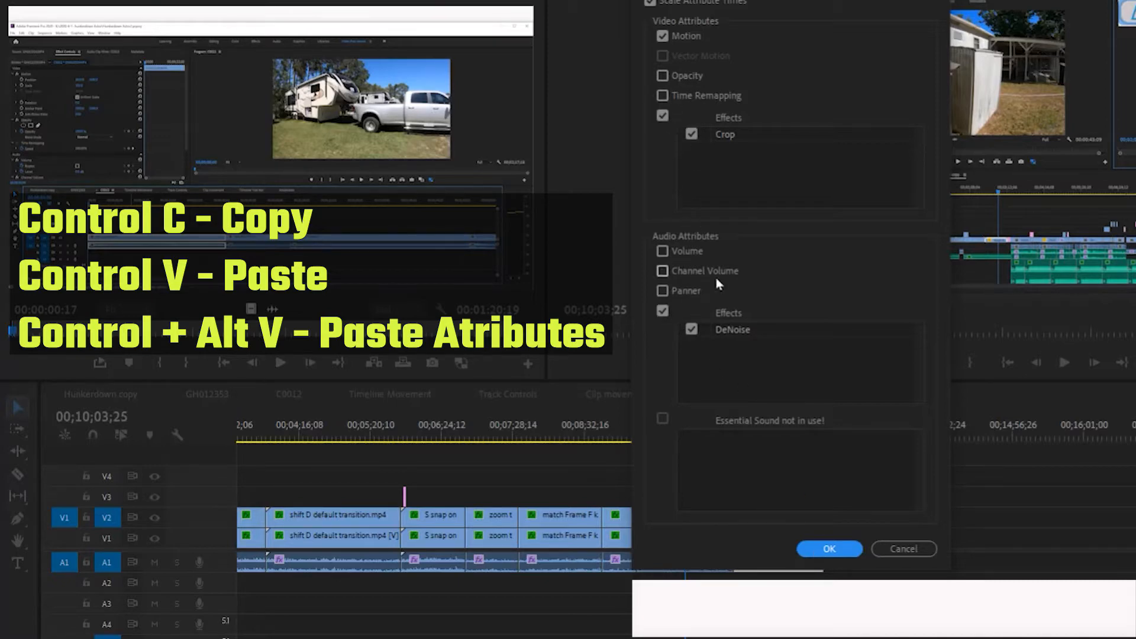
{"action": "left_click", "coordinate": [830, 547]}
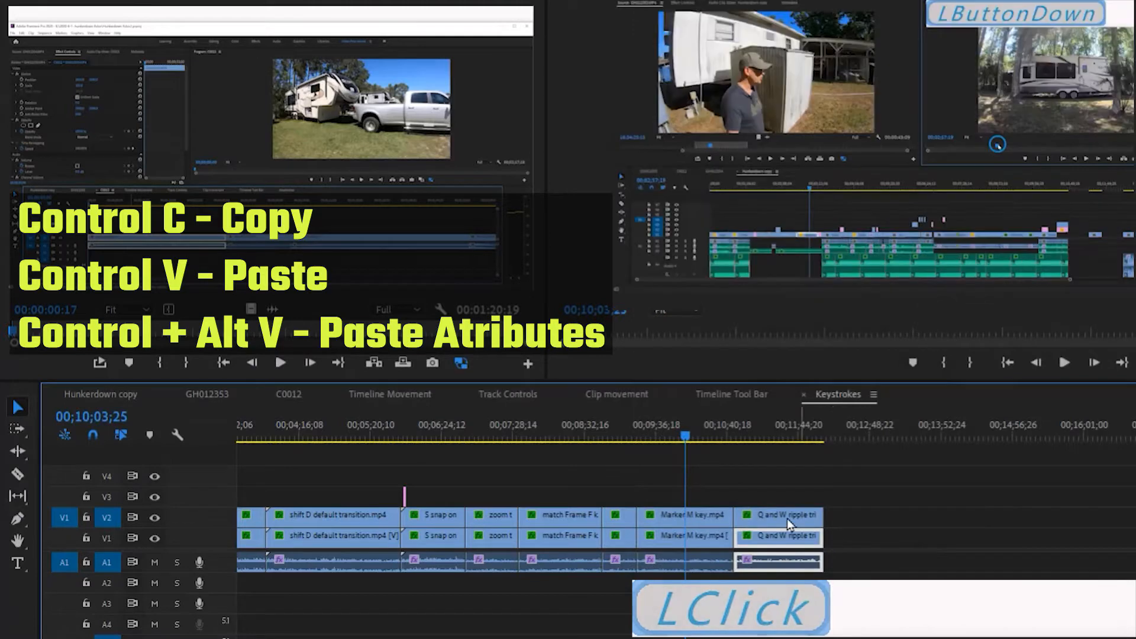
Preview the Q and W ripple trim clips on V1 and V2 at several playhead positions to check the pasted attributes.
{"action": "mouse_move", "coordinate": [684, 438]}
{"action": "left_mouse_down"}
{"action": "mouse_move", "coordinate": [665, 444]}
{"action": "mouse_move", "coordinate": [773, 473]}
{"action": "mouse_move", "coordinate": [768, 483]}
{"action": "mouse_move", "coordinate": [756, 438]}
{"action": "mouse_move", "coordinate": [710, 441]}
{"action": "mouse_move", "coordinate": [772, 450]}
{"action": "mouse_move", "coordinate": [733, 459]}
{"action": "mouse_move", "coordinate": [734, 476]}
{"action": "mouse_move", "coordinate": [743, 459]}
{"action": "mouse_move", "coordinate": [777, 456]}
{"action": "left_mouse_up"}
{"action": "left_click", "coordinate": [760, 439]}
{"action": "left_click", "coordinate": [716, 441]}
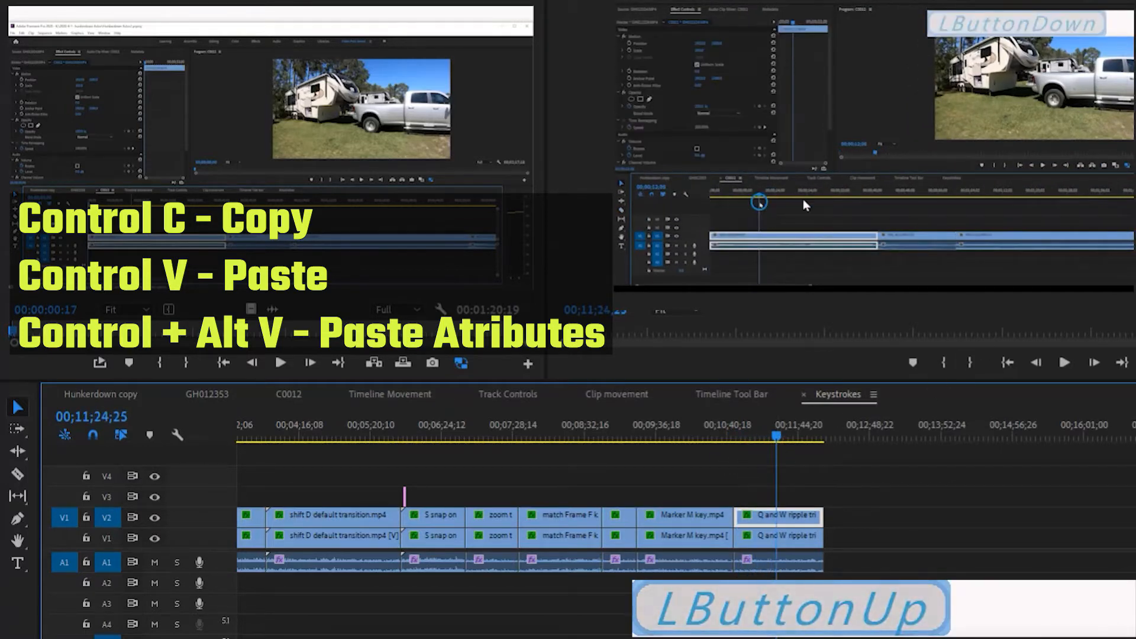
{"action": "left_click", "coordinate": [781, 543]}
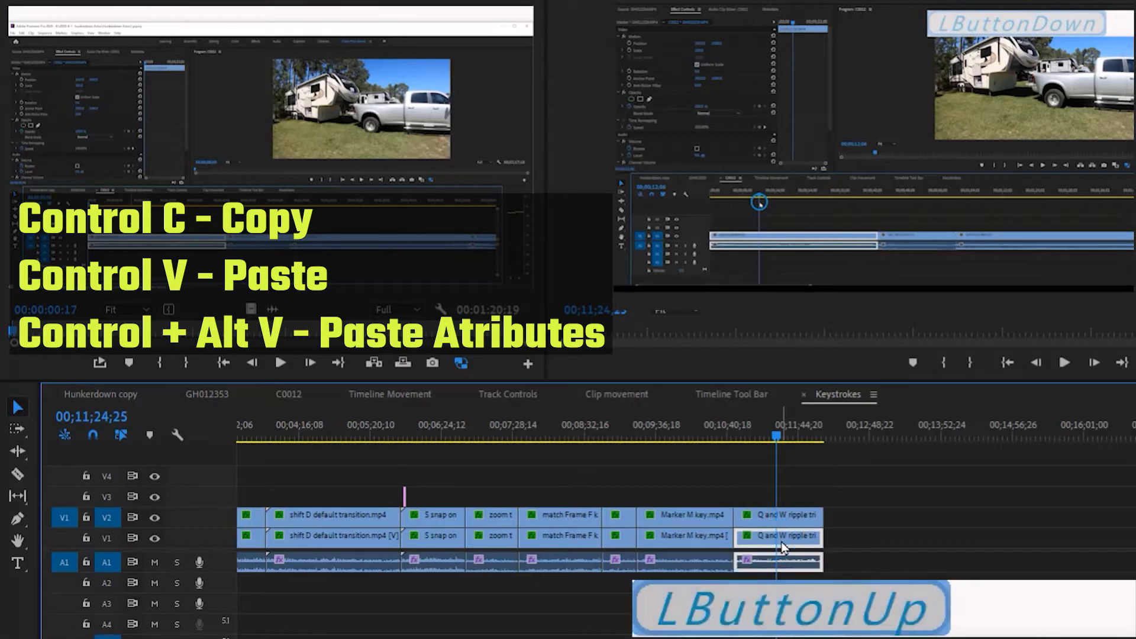
{"action": "left_click", "coordinate": [780, 515]}
{"action": "left_click", "coordinate": [778, 438]}
{"action": "left_click_drag", "start_coordinate": [779, 439], "coordinate": [789, 438]}
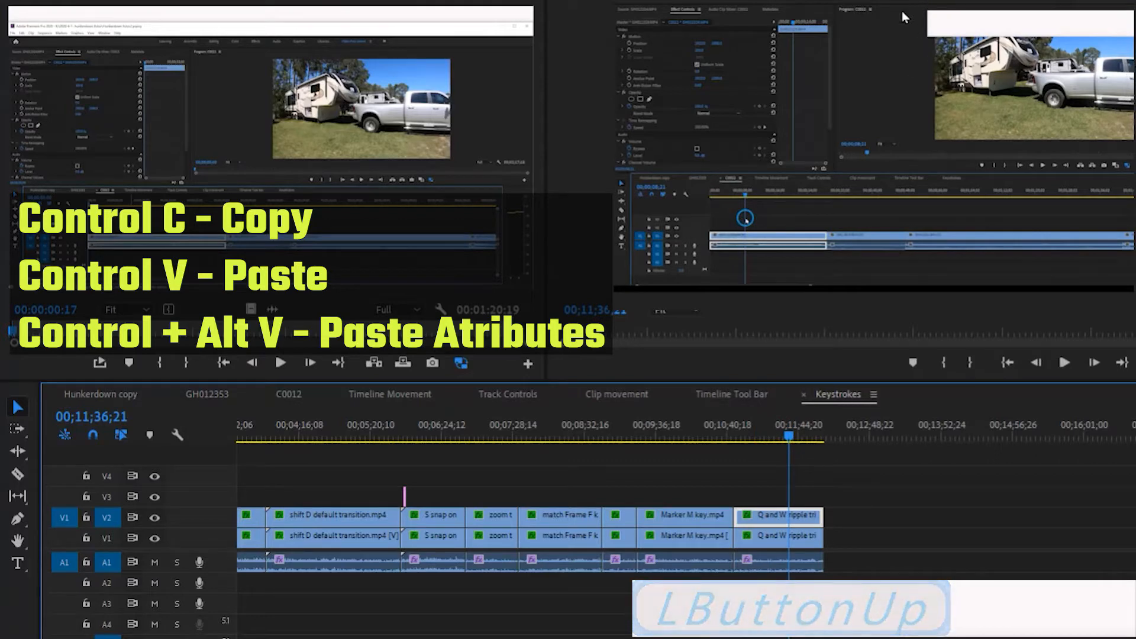
{"action": "left_click_drag", "start_coordinate": [789, 441], "coordinate": [761, 452]}
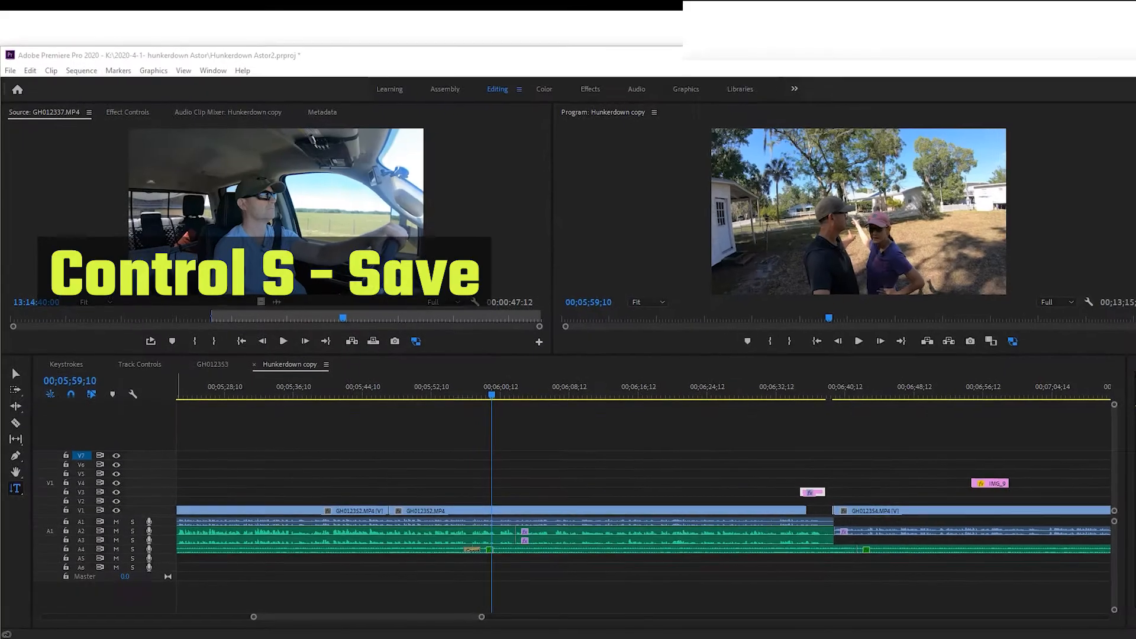
Save the project with the Hunkerdown copy playhead at 00;05;52;09, and save it again with the playhead at 00;06;07;02.
{"action": "left_click_drag", "start_coordinate": [507, 387], "coordinate": [462, 389]}
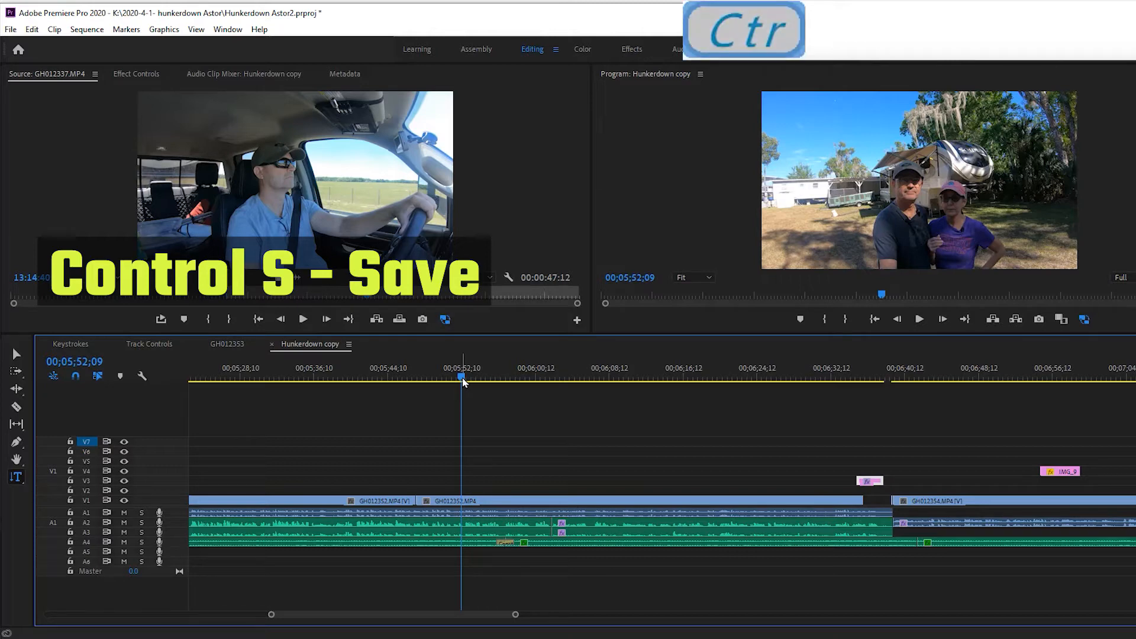
{"action": "key", "text": "ctrl+s"}
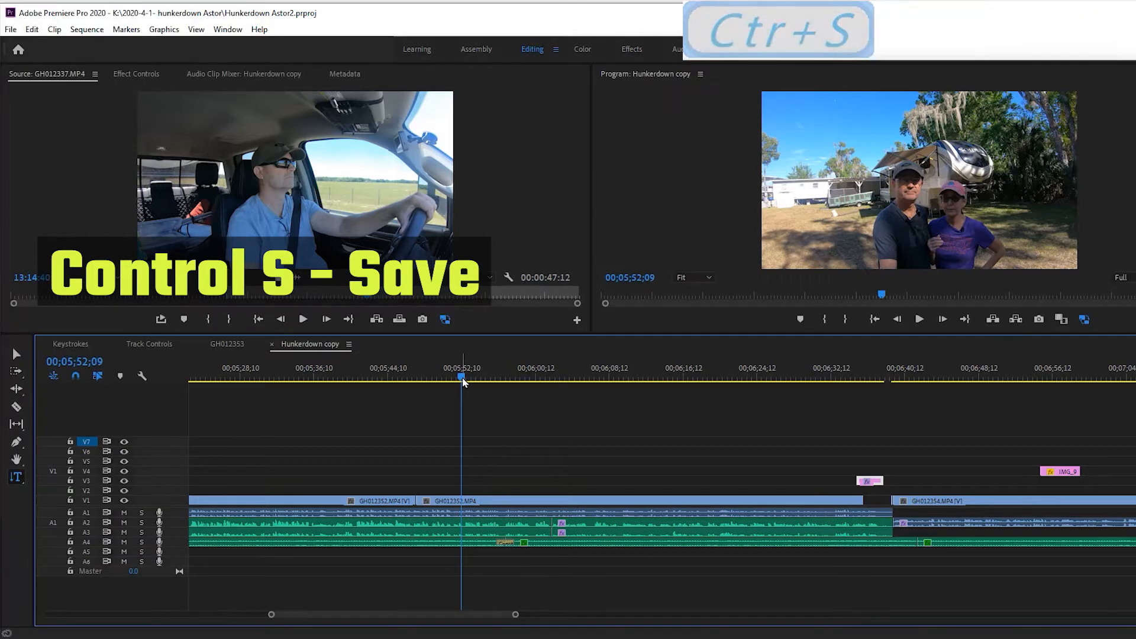
{"action": "left_click_drag", "start_coordinate": [463, 374], "coordinate": [600, 394]}
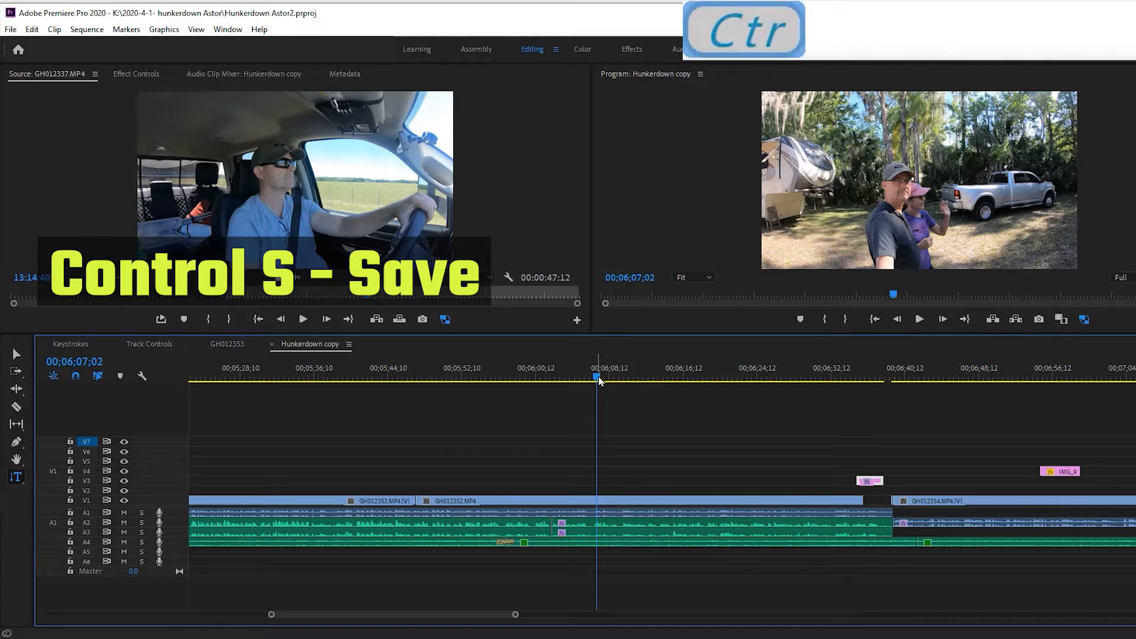
{"action": "key", "text": "ctrl+s"}
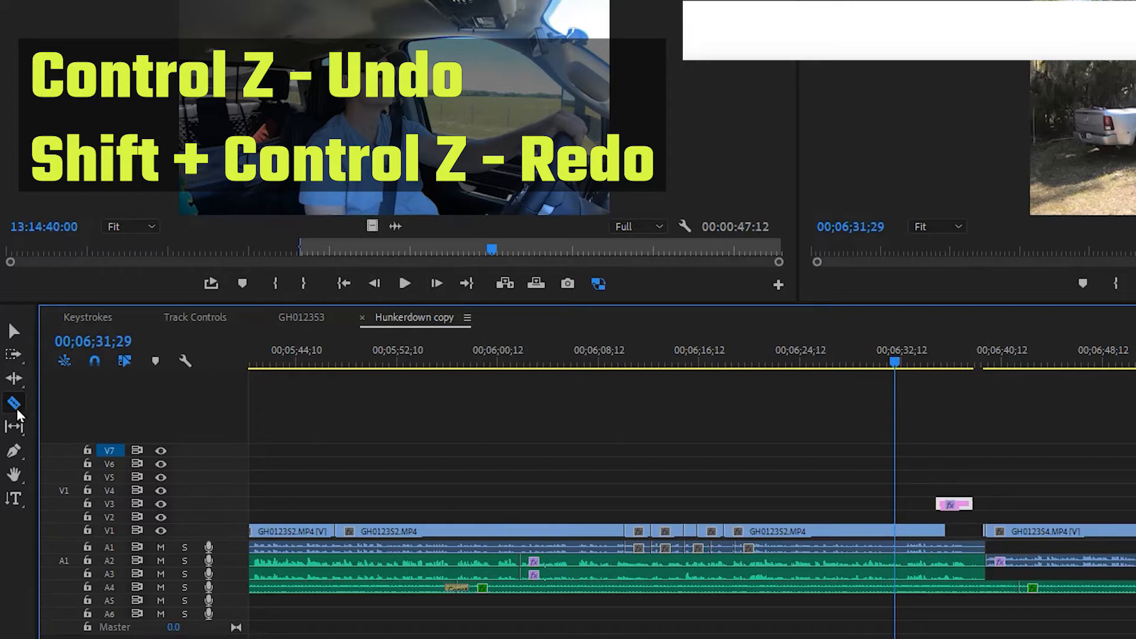
Split the V1 GH012352.MP4 clip at five points around 00;06;00;12 with the Razor tool.
{"action": "key", "text": "c"}
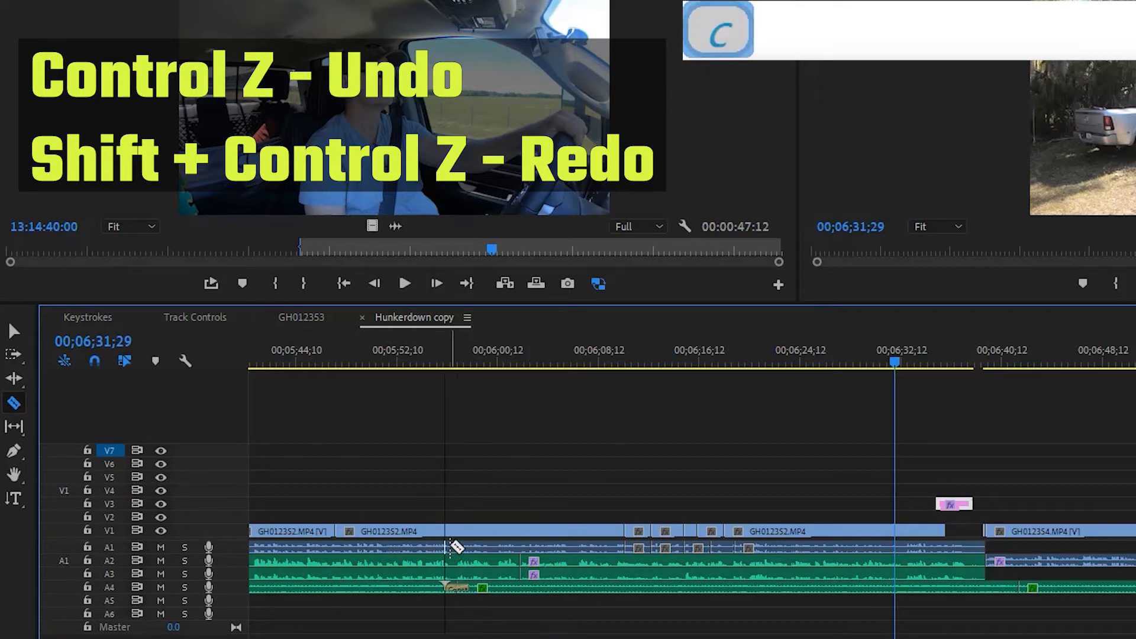
{"action": "left_click", "coordinate": [482, 532]}
{"action": "left_click", "coordinate": [502, 531]}
{"action": "left_click", "coordinate": [521, 532]}
{"action": "left_click", "coordinate": [562, 532]}
{"action": "left_click", "coordinate": [430, 531]}
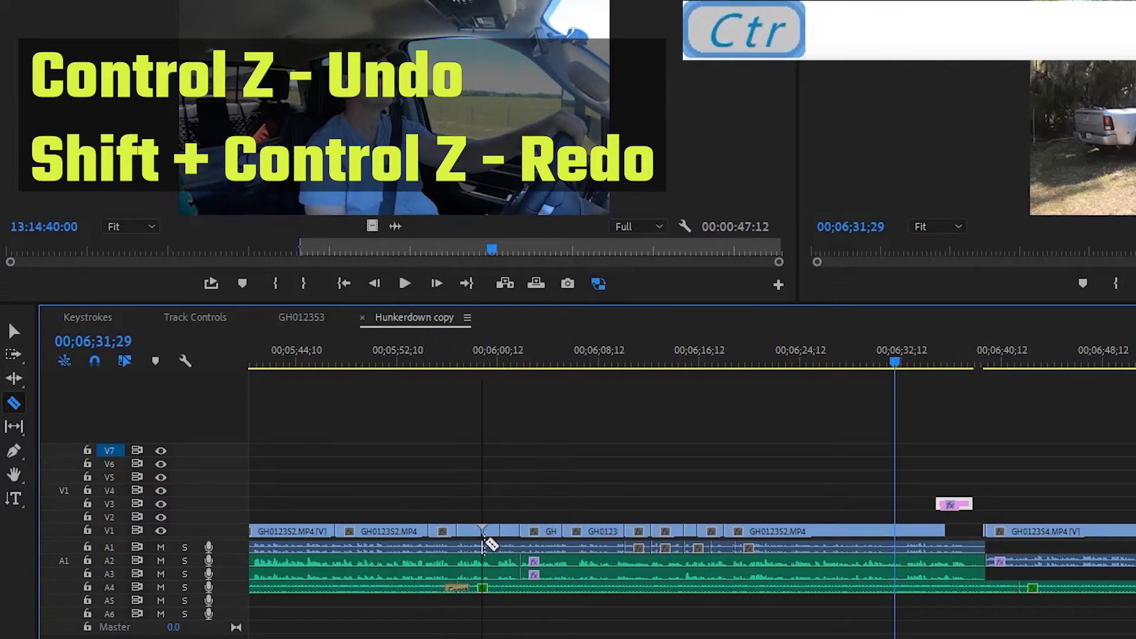
Undo the five razor cuts one by one, and redo the first cuts on the V1 clip.
{"action": "key", "text": "ctrl+z"}
{"action": "key", "text": "ctrl+z"}
{"action": "key", "text": "ctrl+z"}
{"action": "key", "text": "ctrl+z"}
{"action": "key", "text": "ctrl+z"}
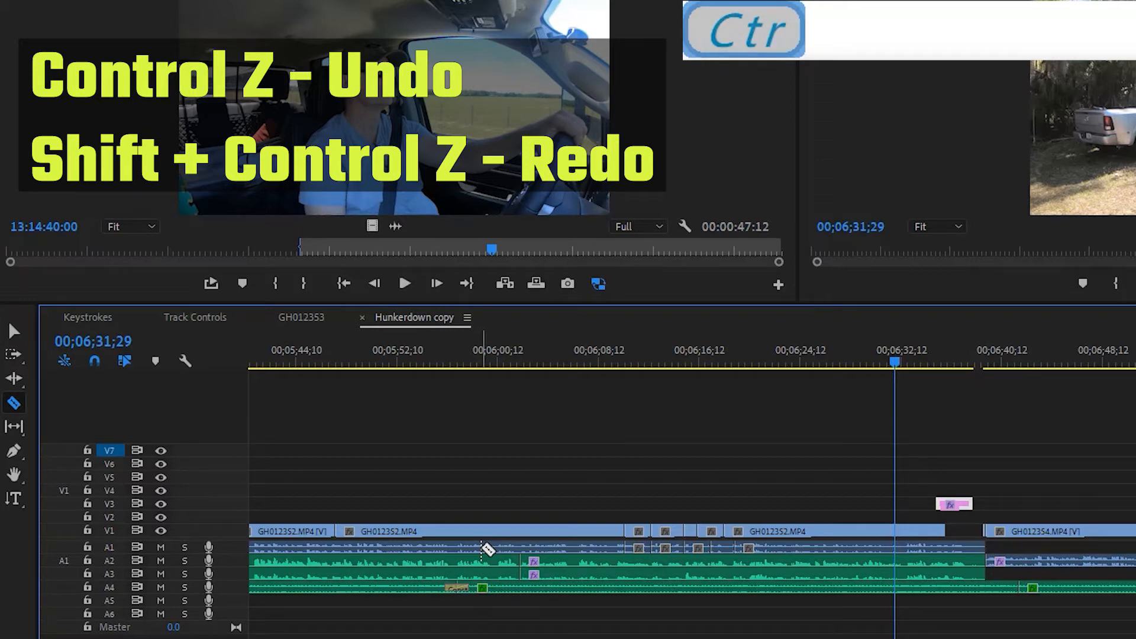
{"action": "key", "text": "ctrl+shift+z"}
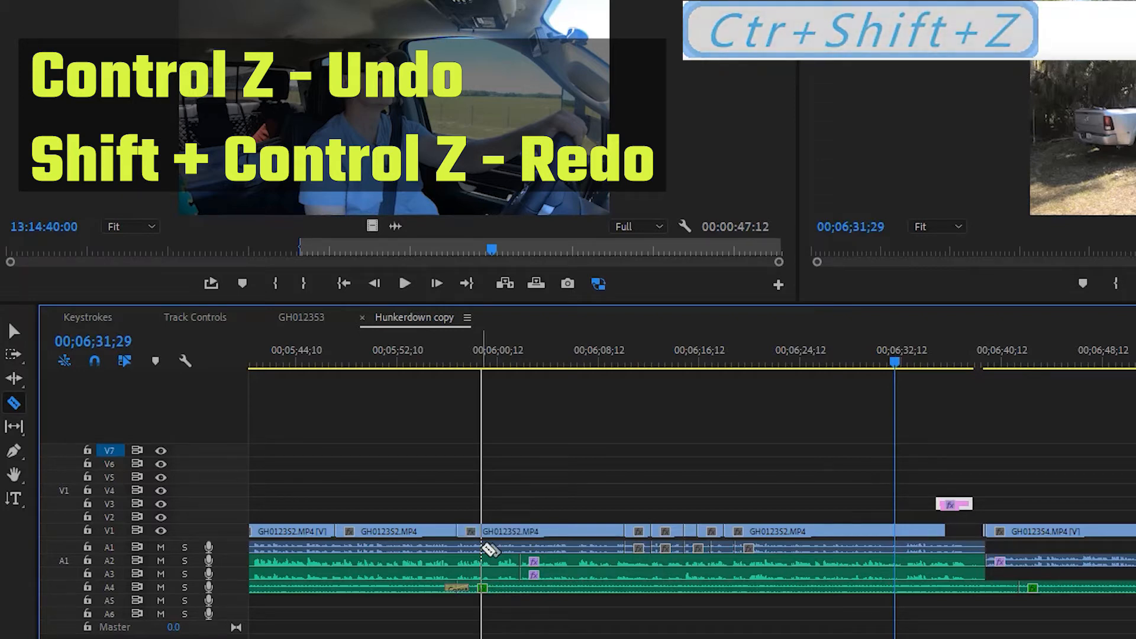
{"action": "key", "text": "ctrl+shift+z"}
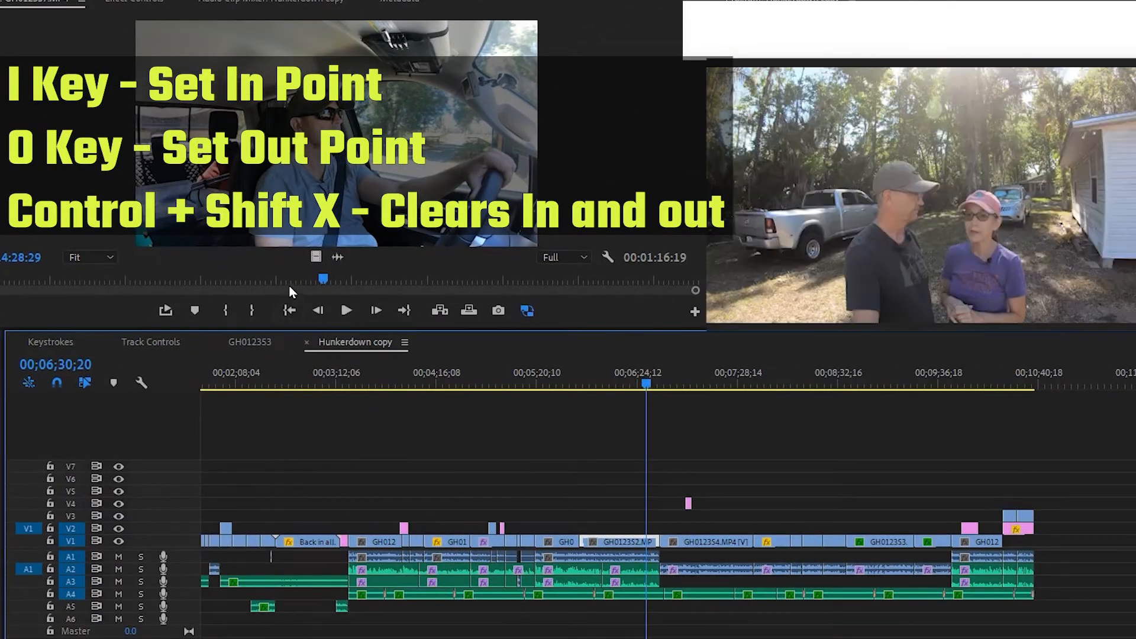
Mark the source clip with an In point at 13:14:21:01 and an Out point at 13:14:40:00.
{"action": "left_click", "coordinate": [261, 265]}
{"action": "left_click_drag", "start_coordinate": [320, 277], "coordinate": [250, 281]}
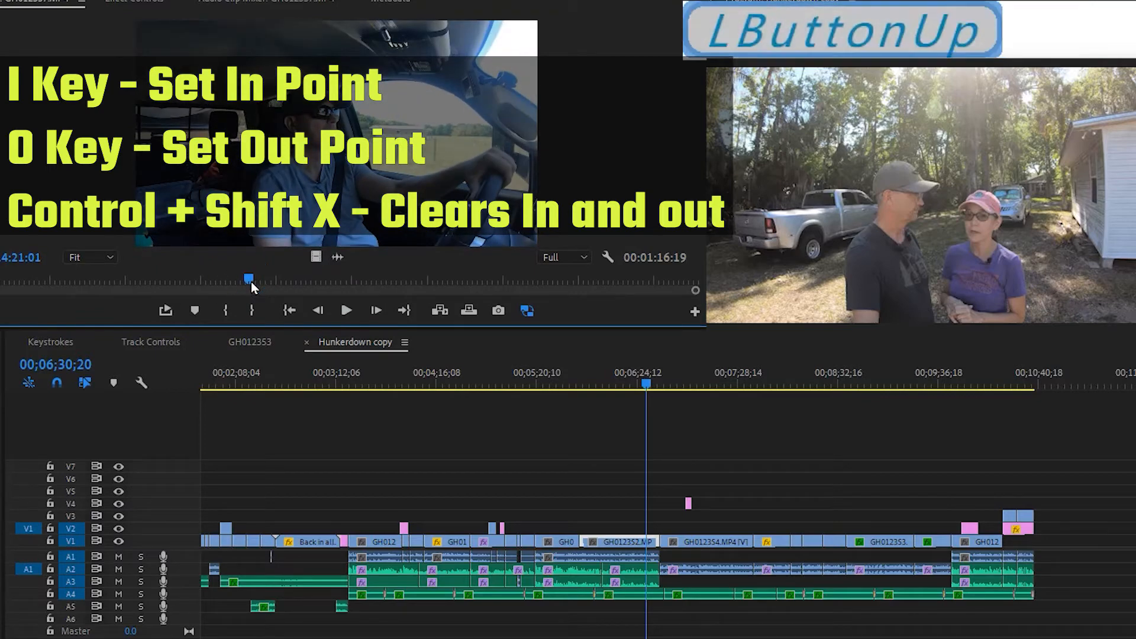
{"action": "key", "text": "i"}
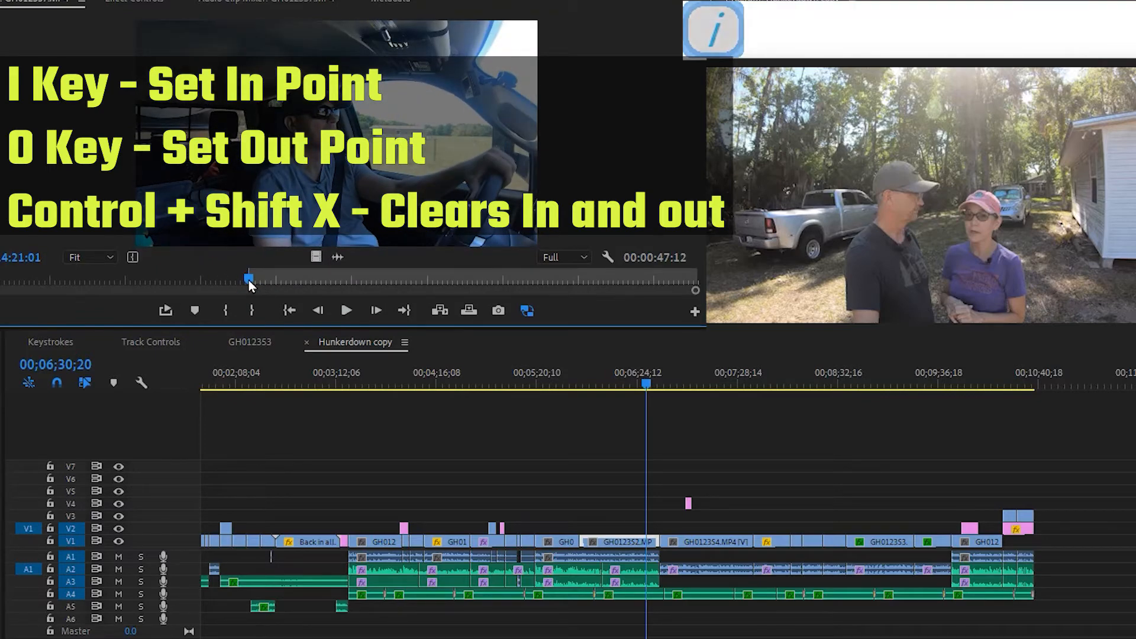
{"action": "left_click_drag", "start_coordinate": [264, 282], "coordinate": [424, 286]}
{"action": "key", "text": "o"}
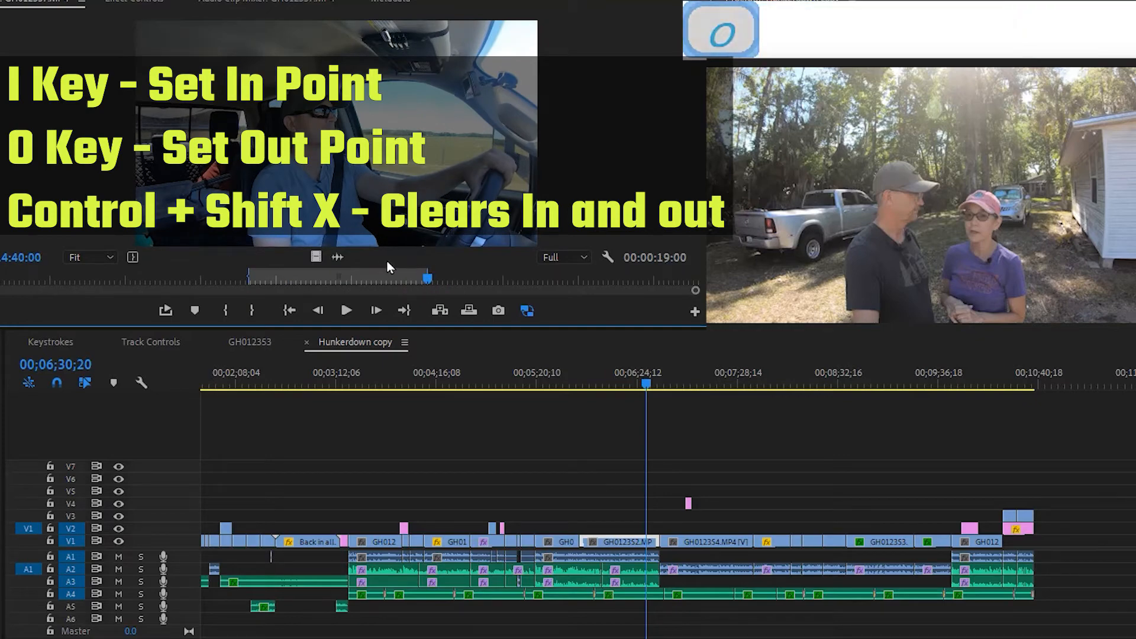
Overwrite the marked source range onto V4 of the sequence at 00;07;09;09, and clear the source clip's In and Out points.
{"action": "left_click_drag", "start_coordinate": [651, 385], "coordinate": [708, 388]}
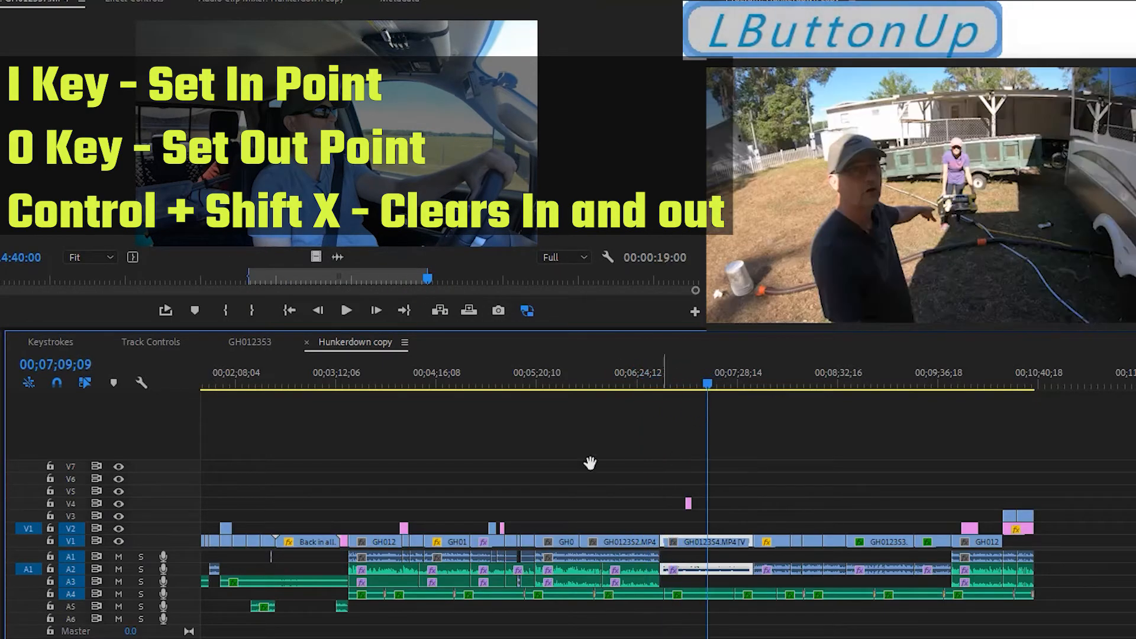
{"action": "left_click", "coordinate": [36, 505]}
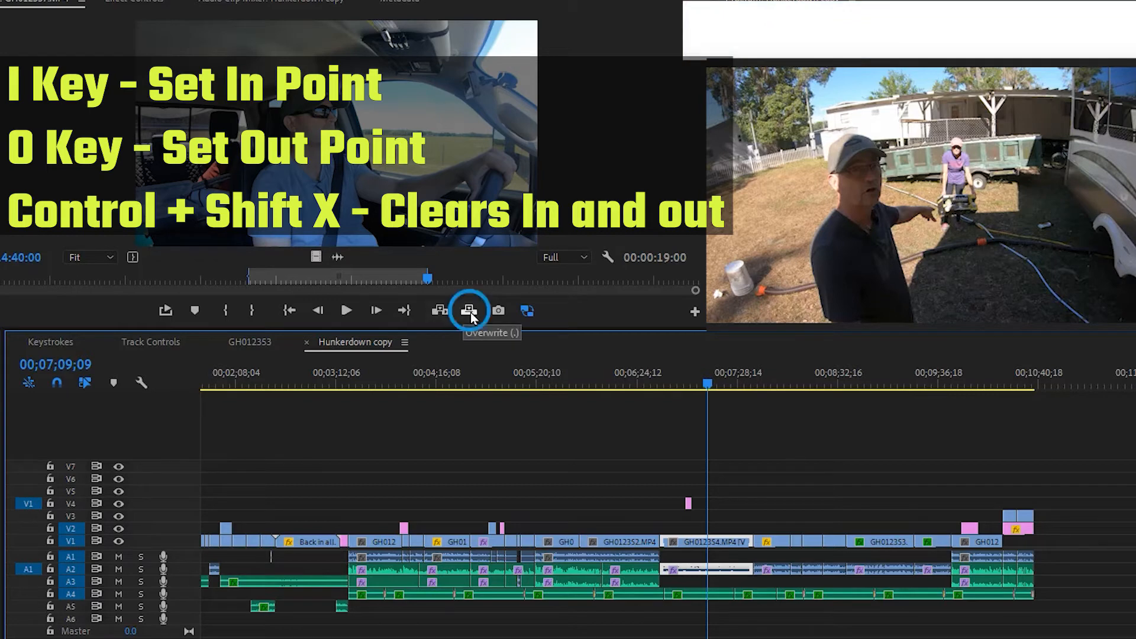
{"action": "left_click", "coordinate": [444, 312]}
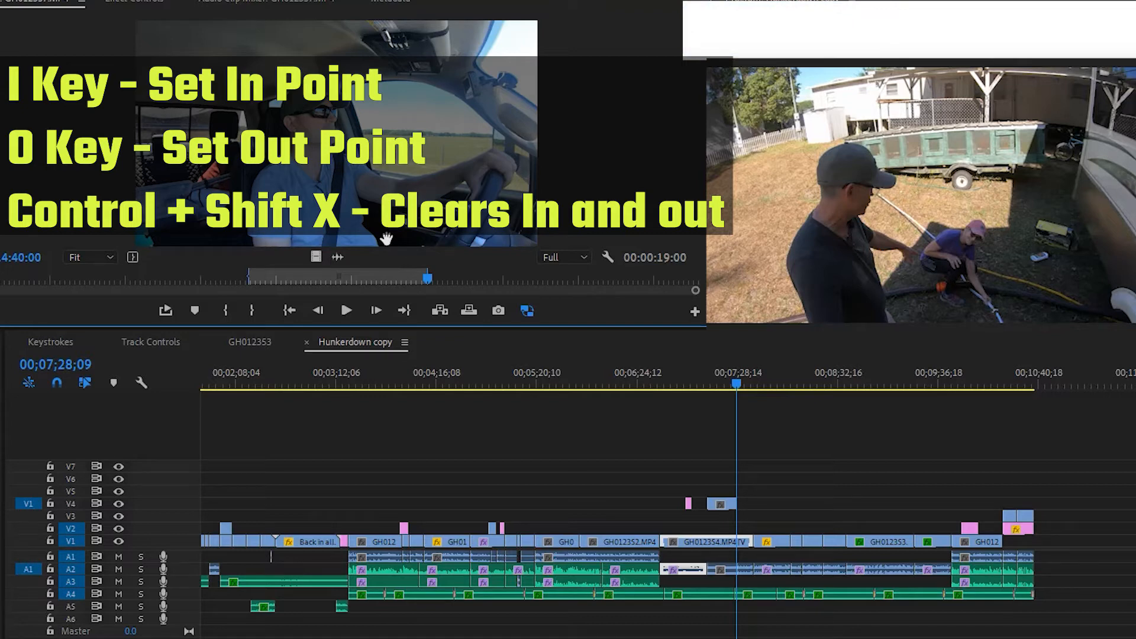
{"action": "key", "text": "ctrl+shift+x"}
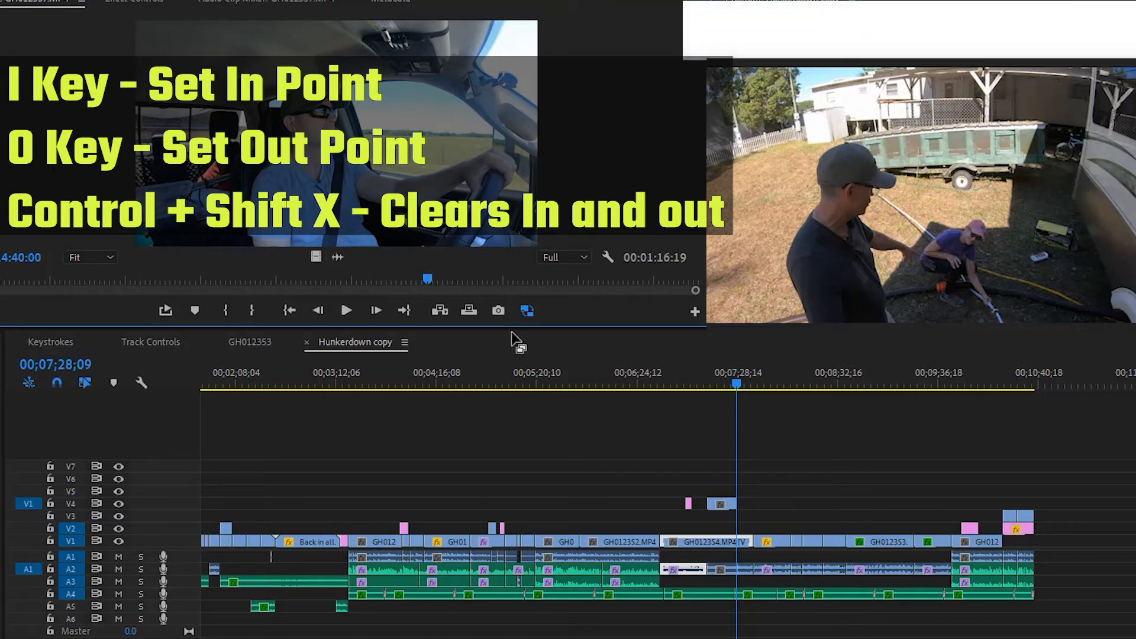
Set the sequence's In point at 00;05;23;15 and its Out point at 00;06;52;26.
{"action": "left_click", "coordinate": [536, 342]}
{"action": "left_click", "coordinate": [543, 360]}
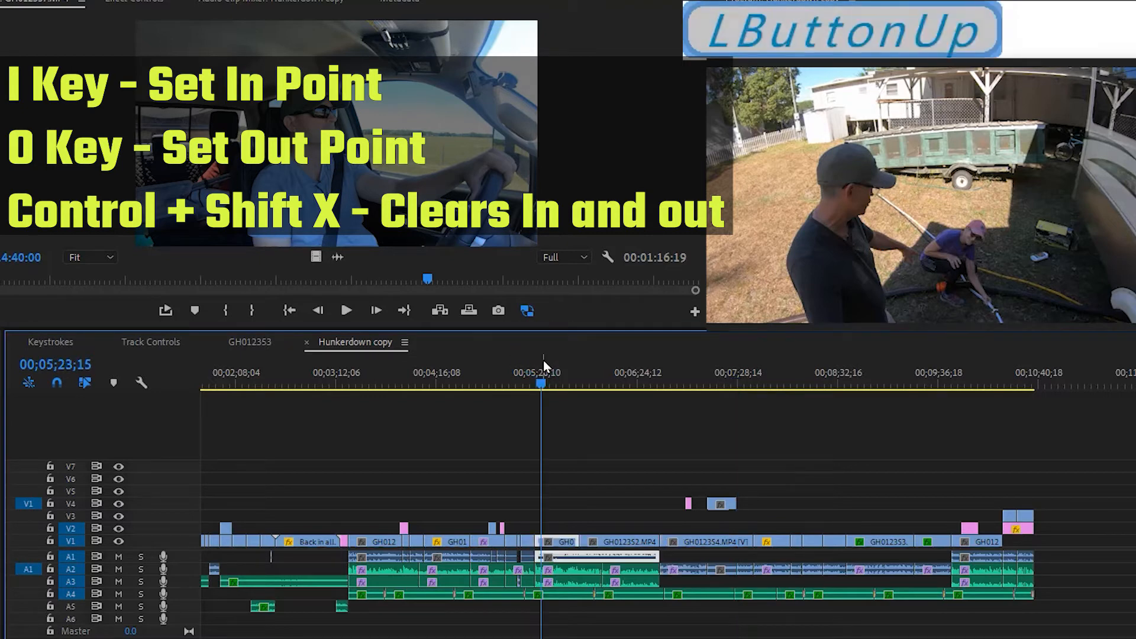
{"action": "key", "text": "i"}
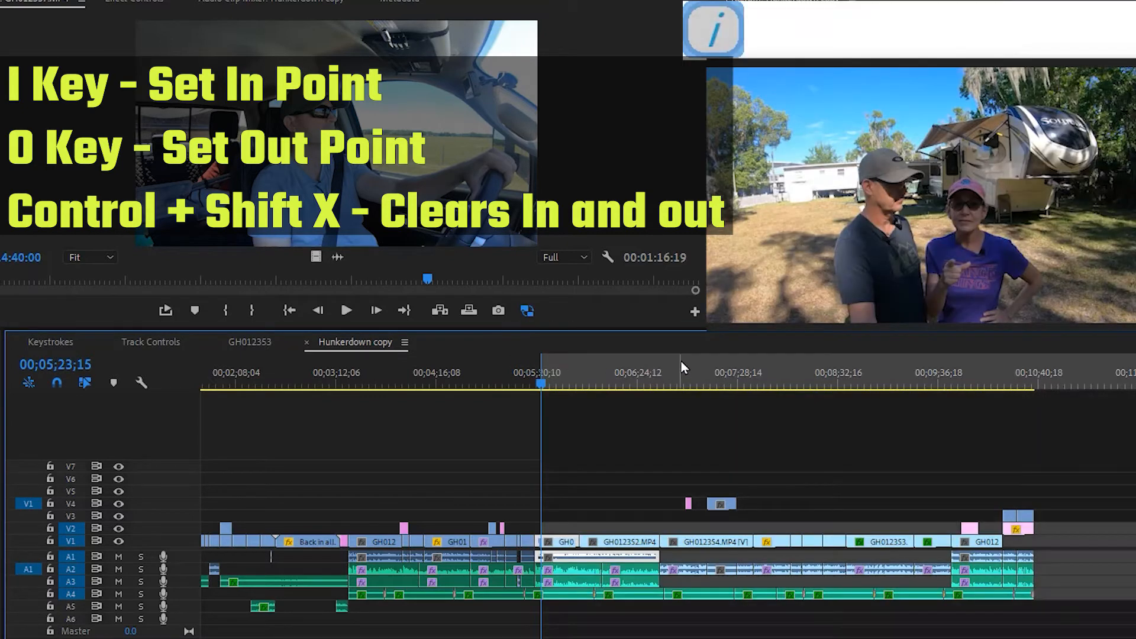
{"action": "left_click", "coordinate": [684, 374]}
{"action": "key", "text": "o"}
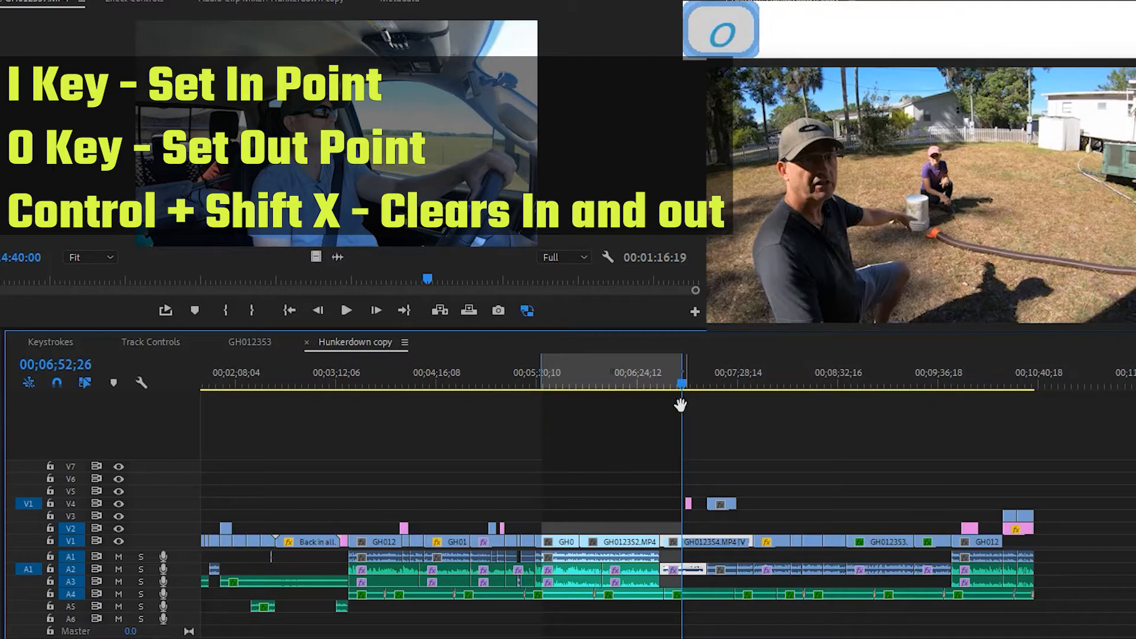
Widen the sequence's marked range with a later Out point and an earlier In point, and clear both points.
{"action": "mouse_move", "coordinate": [684, 367]}
{"action": "left_mouse_down"}
{"action": "mouse_move", "coordinate": [698, 358]}
{"action": "mouse_move", "coordinate": [721, 371]}
{"action": "left_mouse_up"}
{"action": "left_click_drag", "start_coordinate": [544, 364], "coordinate": [522, 363]}
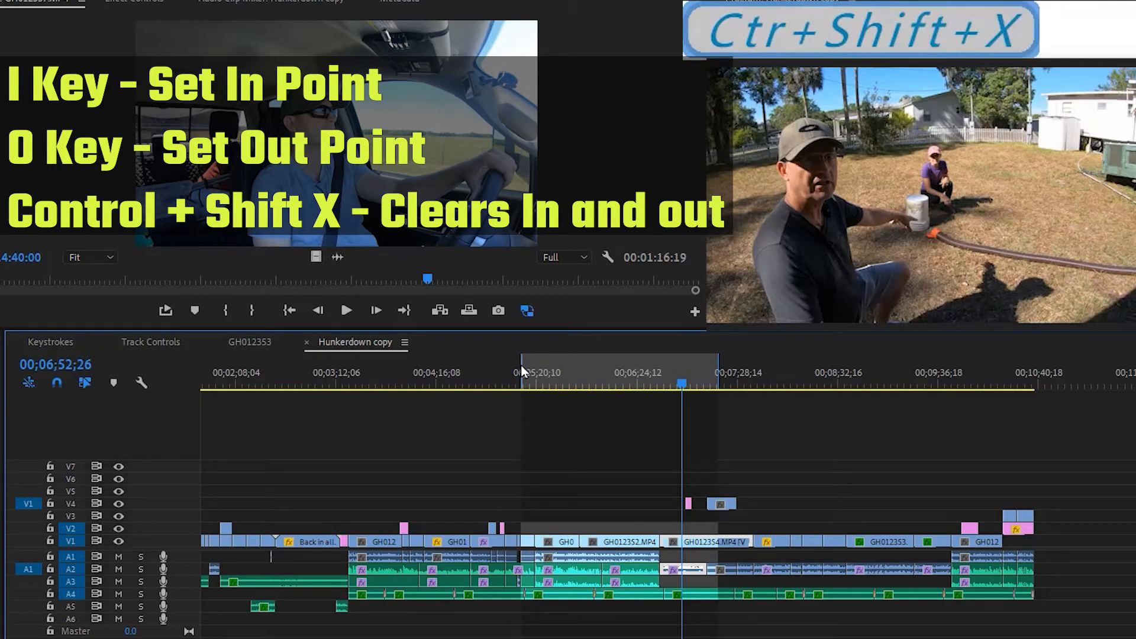
{"action": "key", "text": "ctrl+shift+x"}
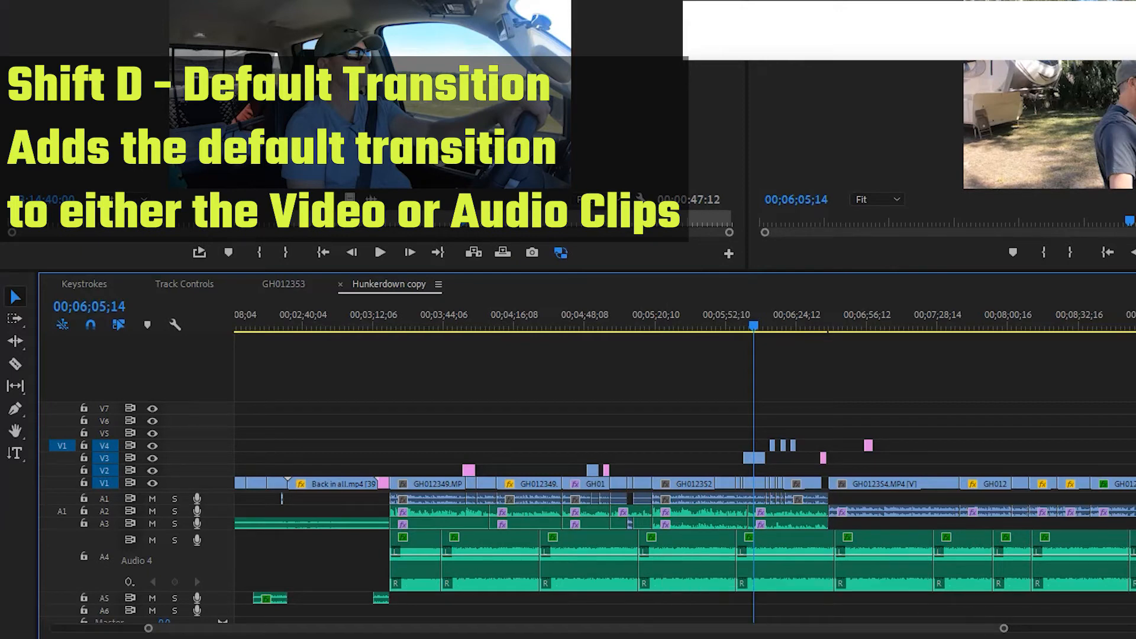
Apply the default transition to all music clips on track A4 and look closely at the Constant Power fade near 00;03;43.
{"action": "left_click_drag", "start_coordinate": [1133, 562], "coordinate": [377, 573]}
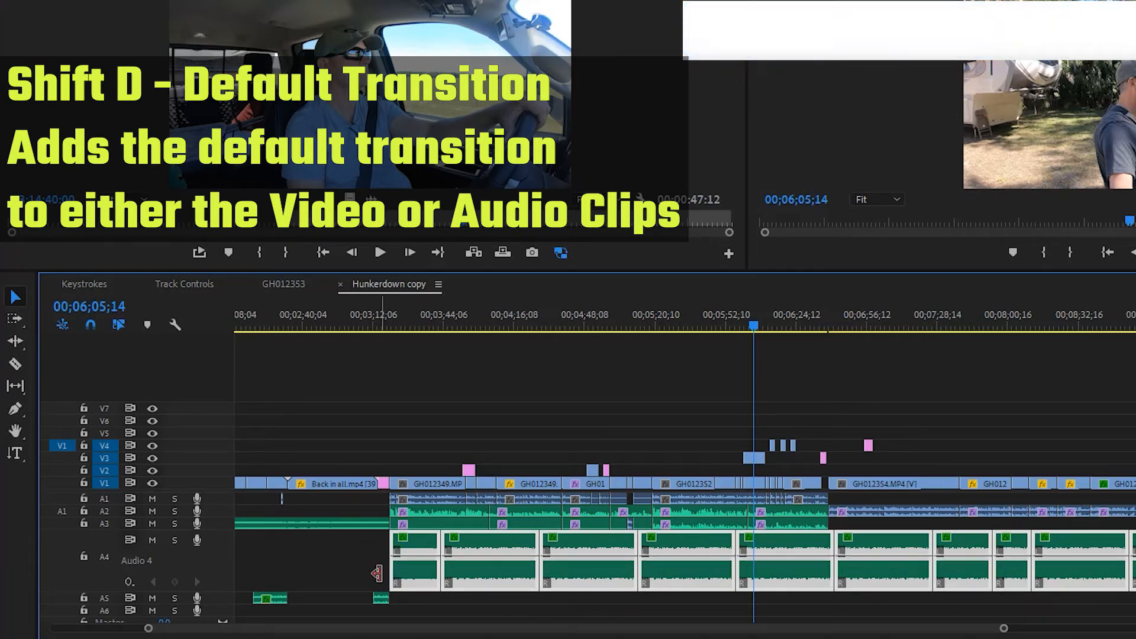
{"action": "key", "text": "shift+d"}
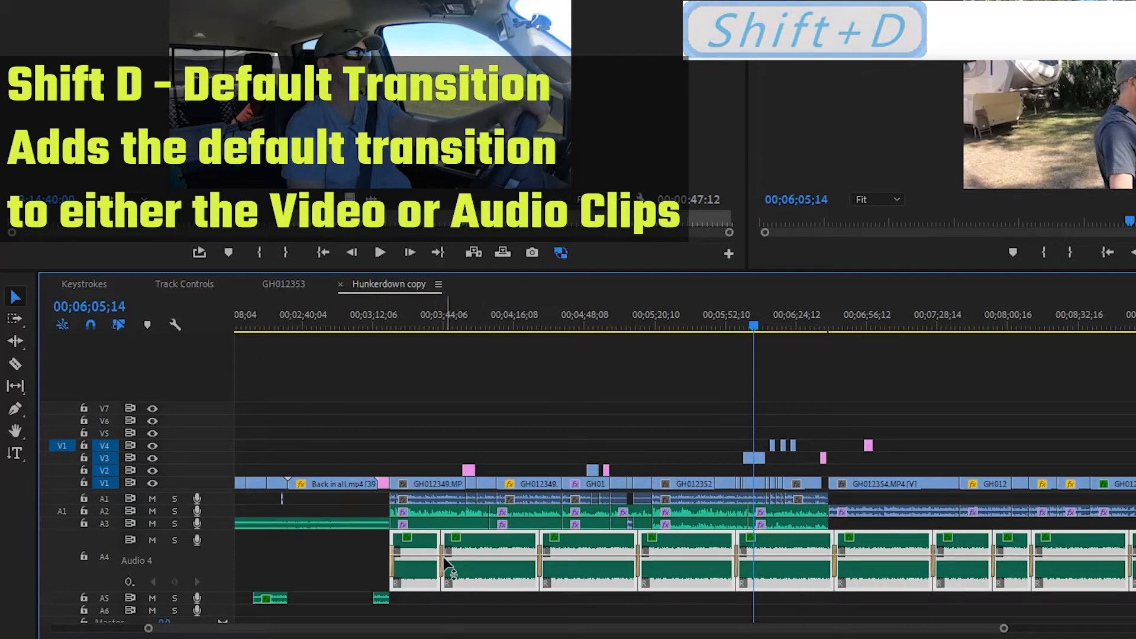
{"action": "scroll", "coordinate": [442, 564], "scroll_direction": "up", "scroll_amount": 6}
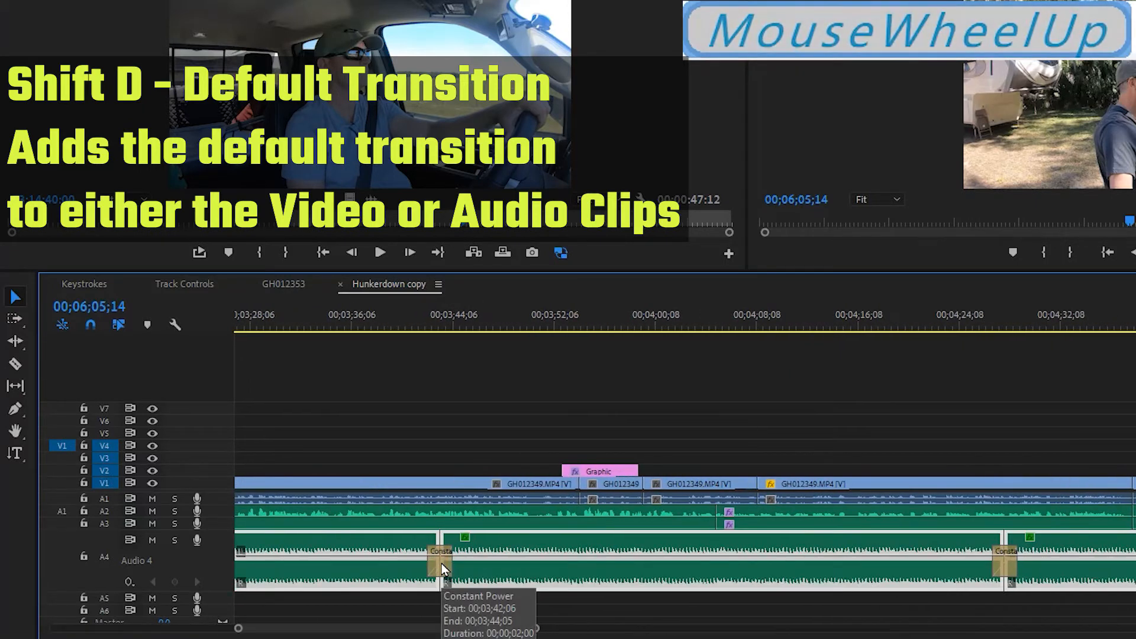
{"action": "scroll", "coordinate": [442, 564], "scroll_direction": "up", "scroll_amount": 3}
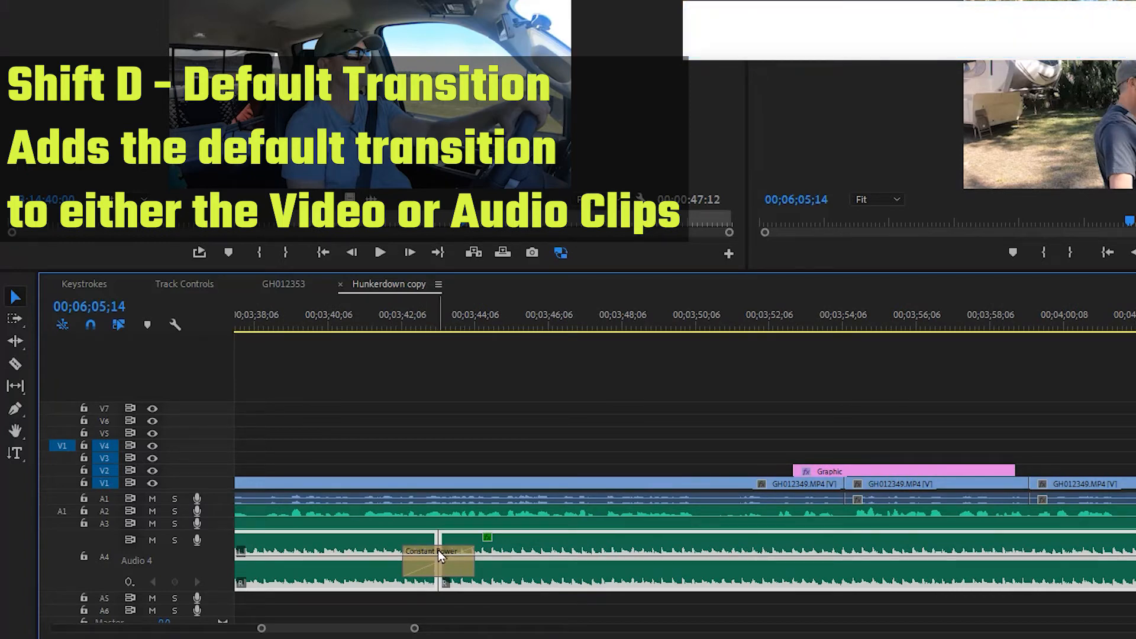
Apply the default transition to the run of V1 video clips from the first GH012352.MP4 clip onward.
{"action": "scroll", "coordinate": [438, 549], "scroll_direction": "down", "scroll_amount": 3}
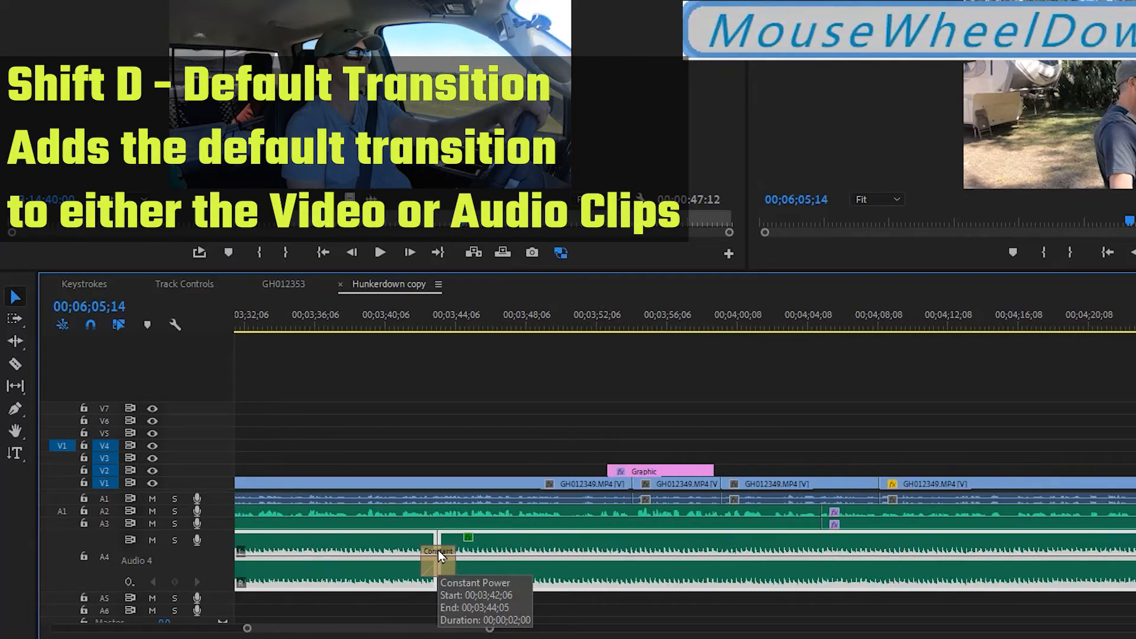
{"action": "scroll", "coordinate": [438, 549], "scroll_direction": "down", "scroll_amount": 4}
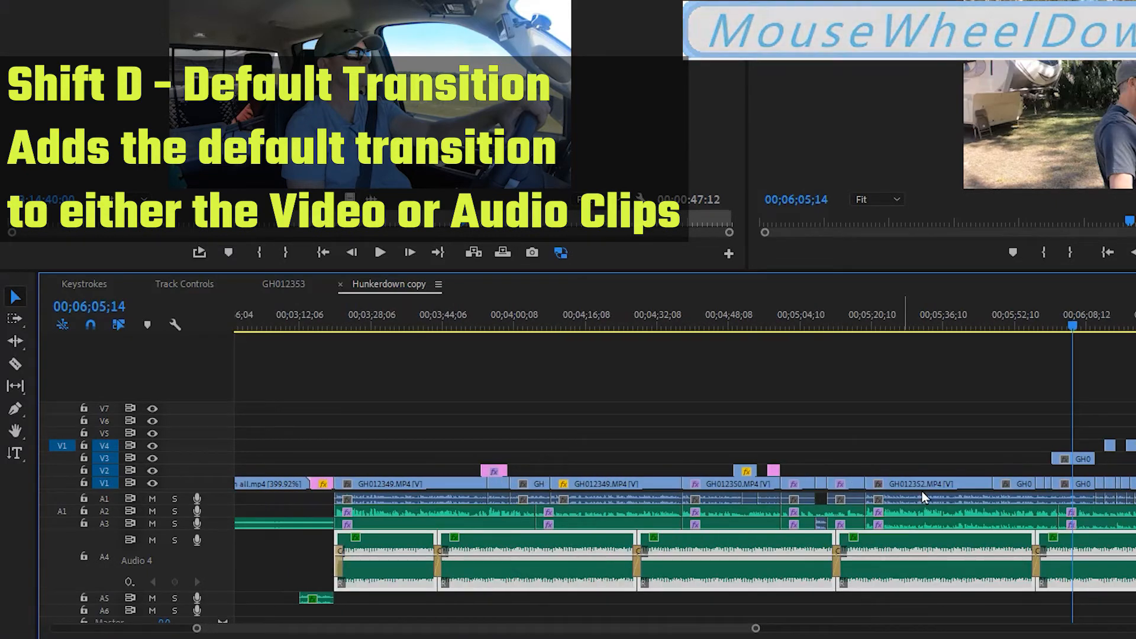
{"action": "left_click", "coordinate": [1124, 473]}
{"action": "left_click_drag", "start_coordinate": [1128, 479], "coordinate": [927, 485]}
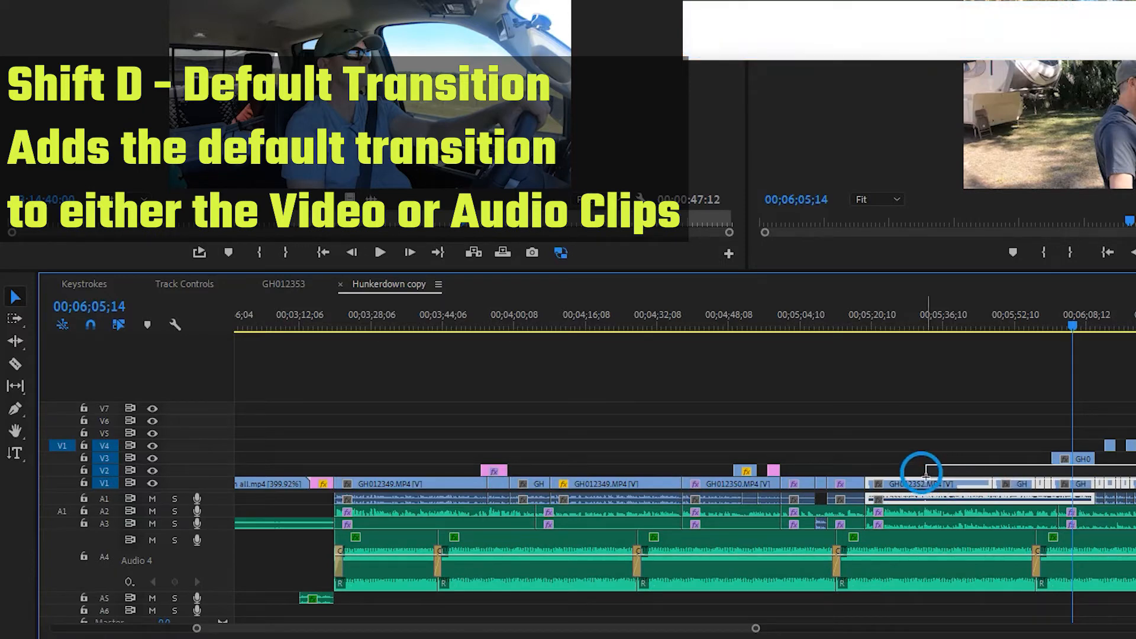
{"action": "left_click_drag", "start_coordinate": [926, 487], "coordinate": [927, 486]}
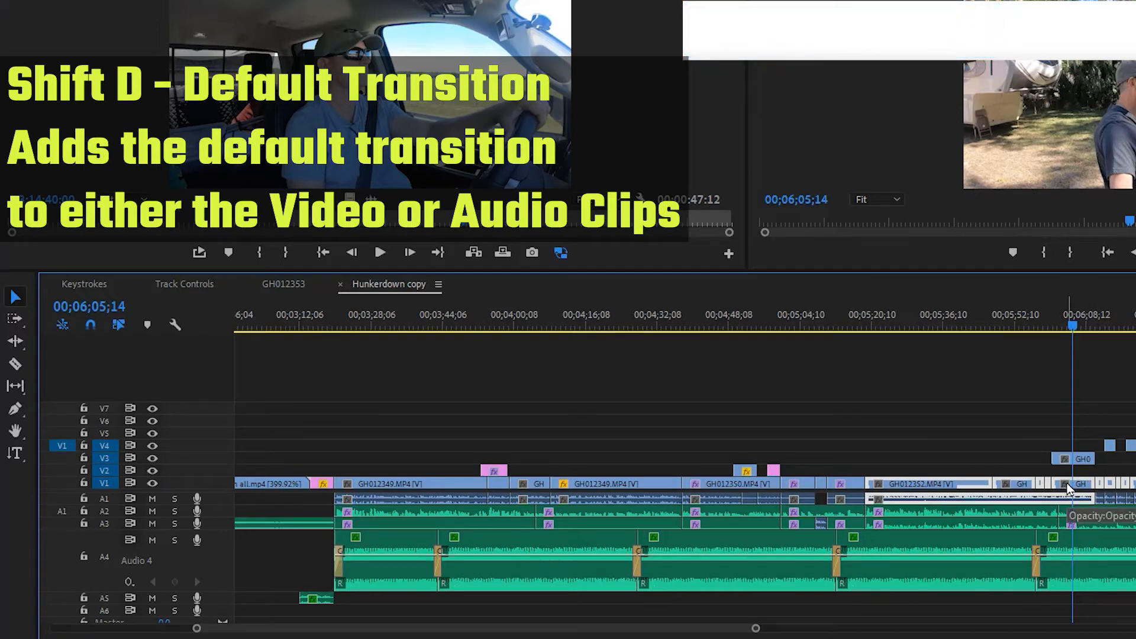
{"action": "key", "text": "shift+d"}
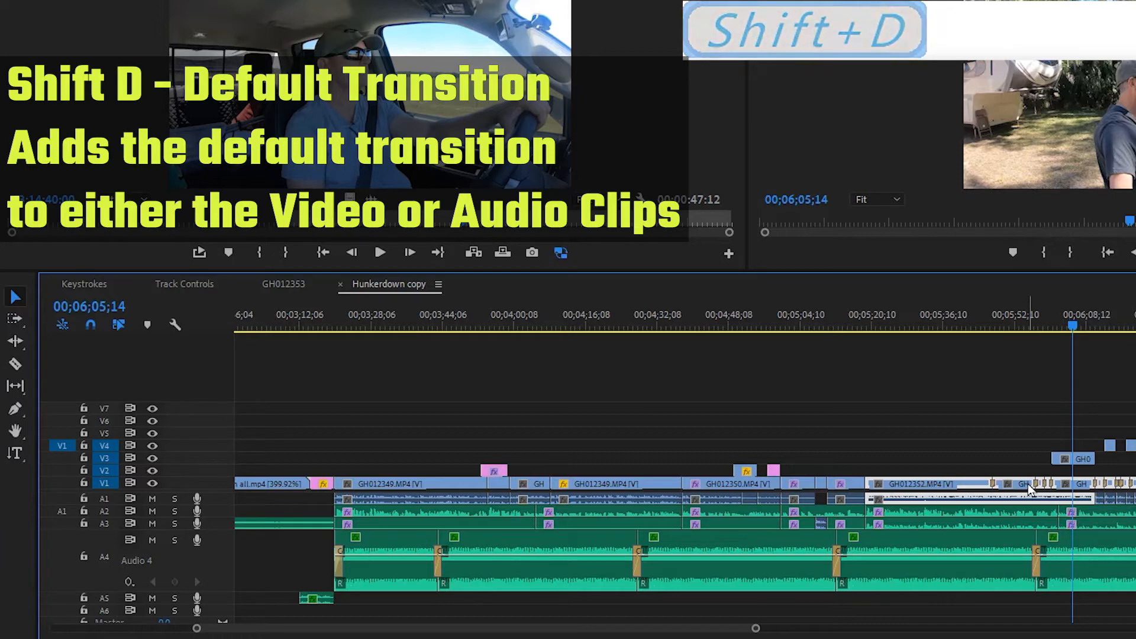
{"action": "scroll", "coordinate": [1031, 490], "scroll_direction": "up", "scroll_amount": 1}
{"action": "scroll", "coordinate": [1028, 484], "scroll_direction": "up", "scroll_amount": 5}
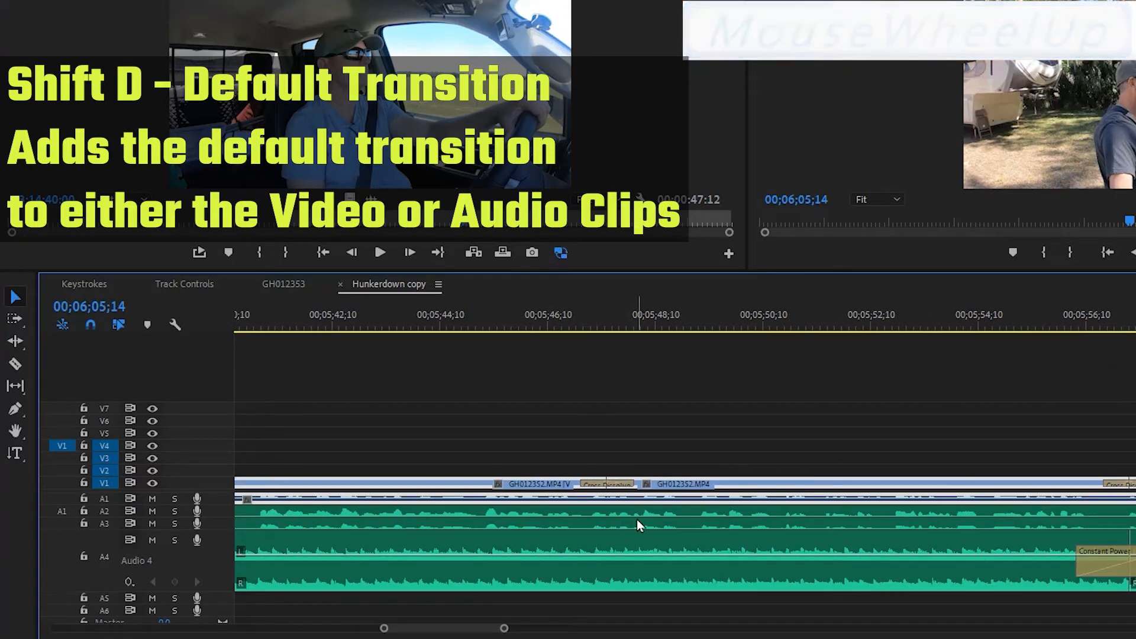
Undo the default transitions added to the V1 video clips and the A4 music clips.
{"action": "key", "text": "ctrl+z"}
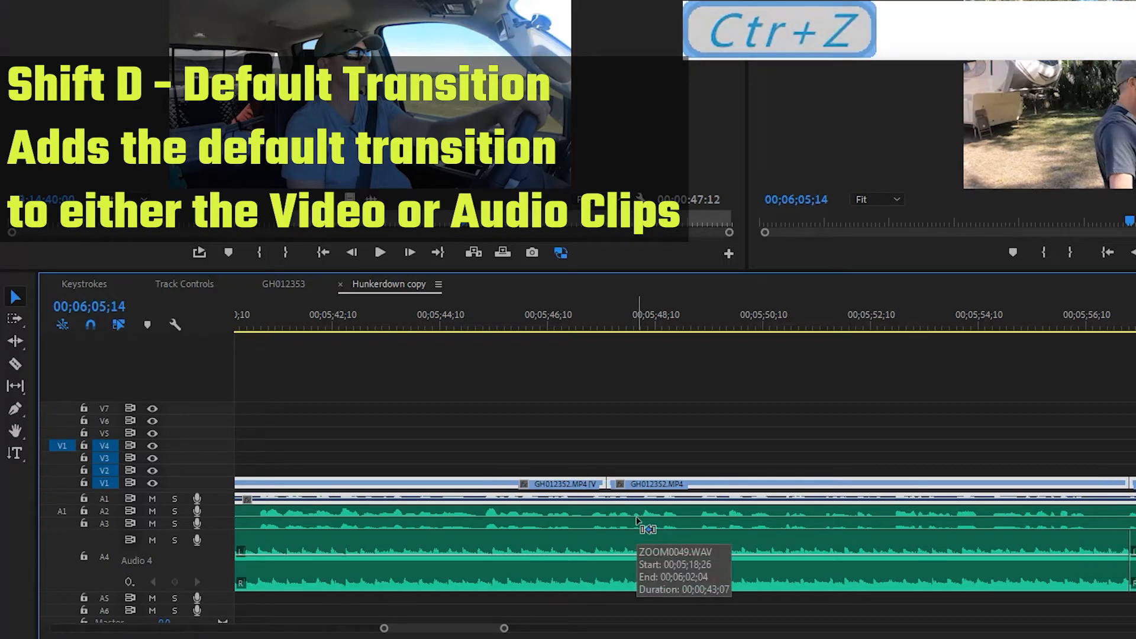
{"action": "scroll", "coordinate": [675, 480], "scroll_direction": "up", "scroll_amount": 3}
{"action": "scroll", "coordinate": [675, 481], "scroll_direction": "down", "scroll_amount": 3}
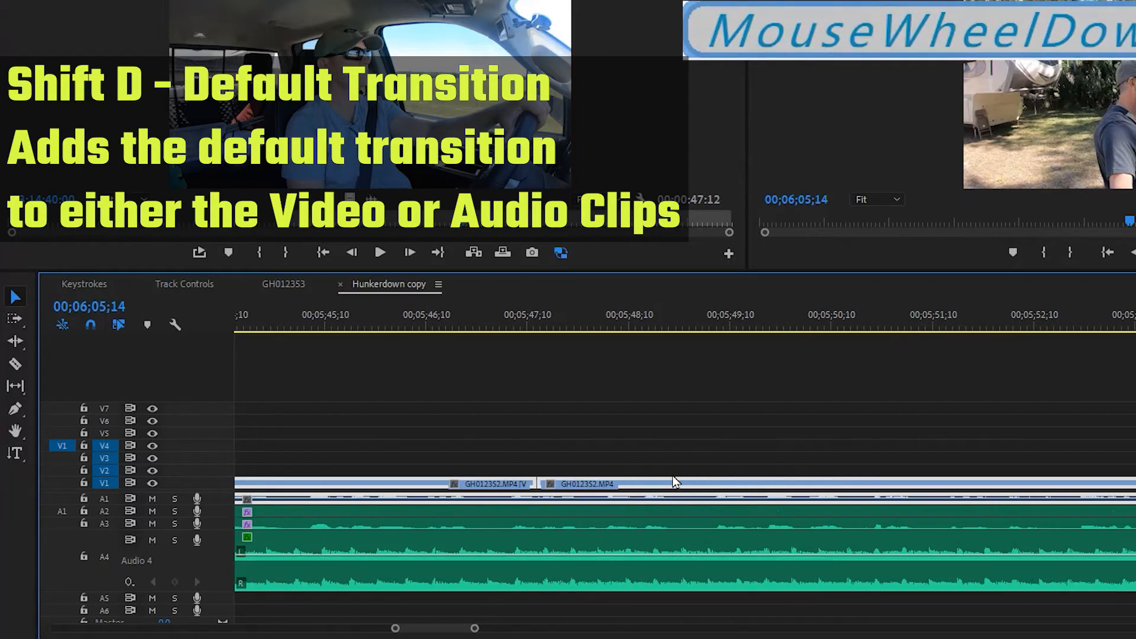
{"action": "scroll", "coordinate": [678, 452], "scroll_direction": "up", "scroll_amount": 2}
{"action": "scroll", "coordinate": [678, 452], "scroll_direction": "down", "scroll_amount": 4}
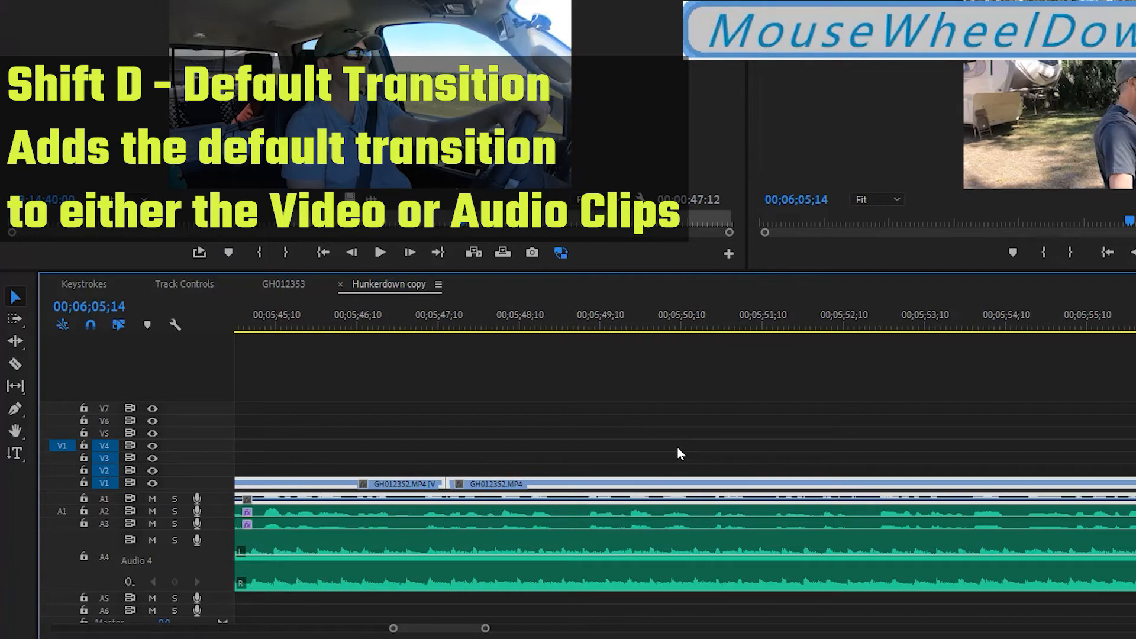
{"action": "scroll", "coordinate": [678, 454], "scroll_direction": "down", "scroll_amount": 8}
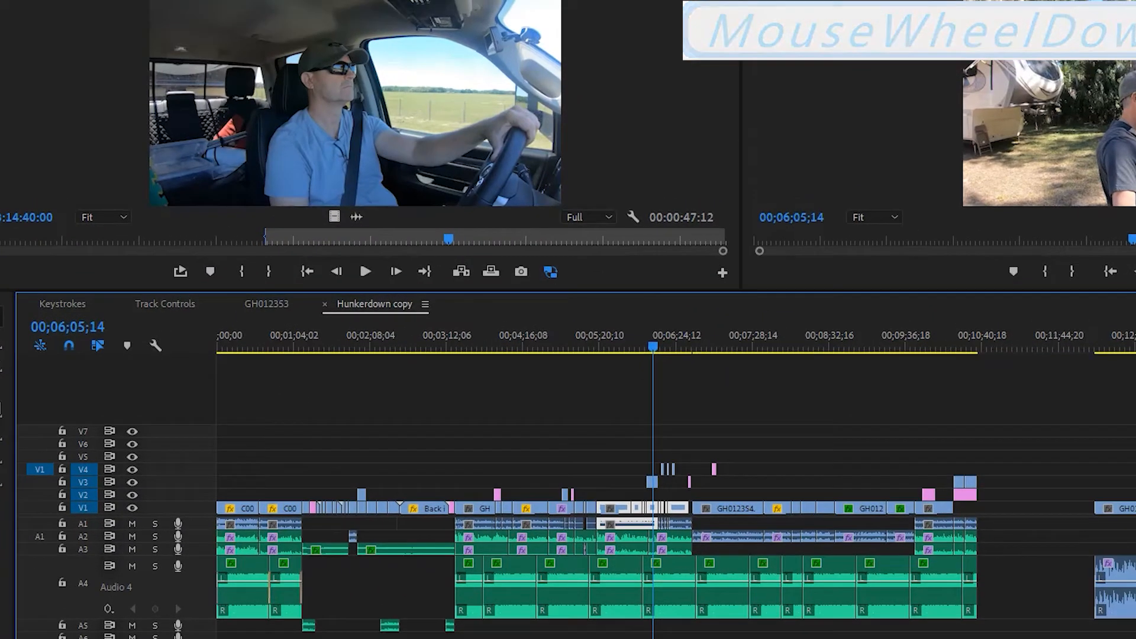
Set Constant Gain from the Crossfade audio transitions as the default audio transition.
{"action": "left_click", "coordinate": [119, 237]}
{"action": "left_click_drag", "start_coordinate": [0, 6], "coordinate": [622, 71]}
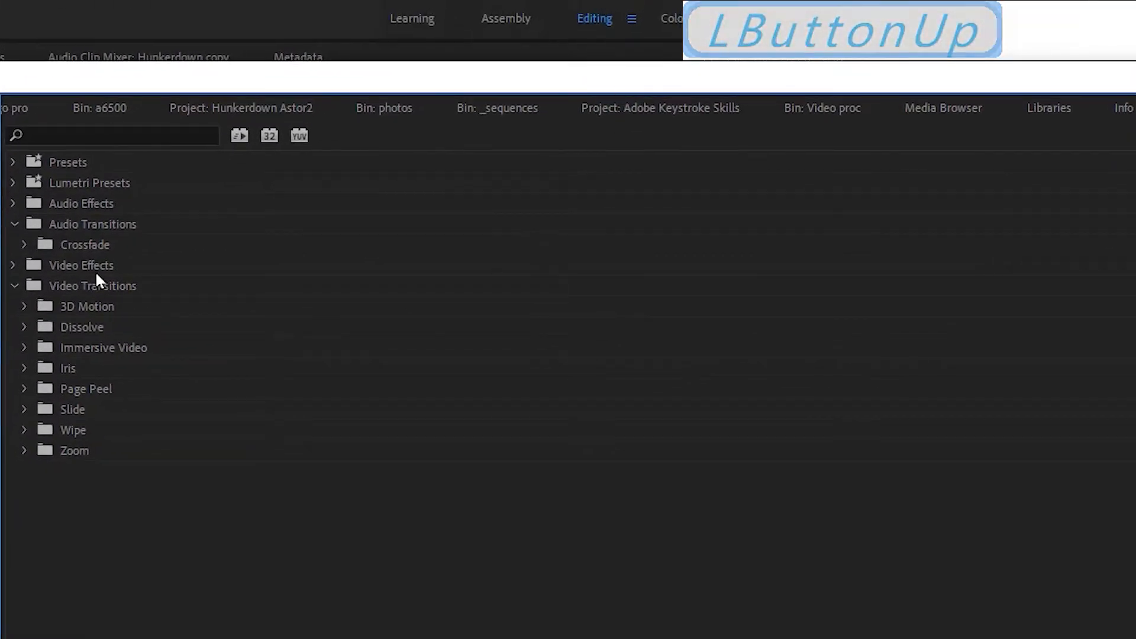
{"action": "left_click", "coordinate": [13, 284]}
{"action": "left_click", "coordinate": [13, 225]}
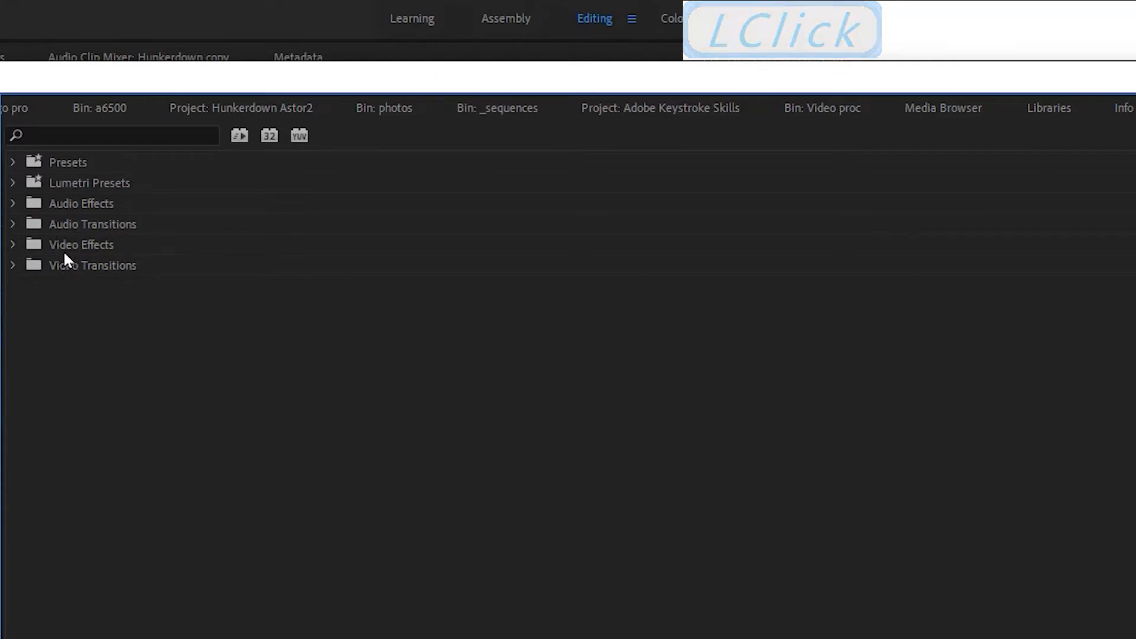
{"action": "left_click", "coordinate": [13, 224]}
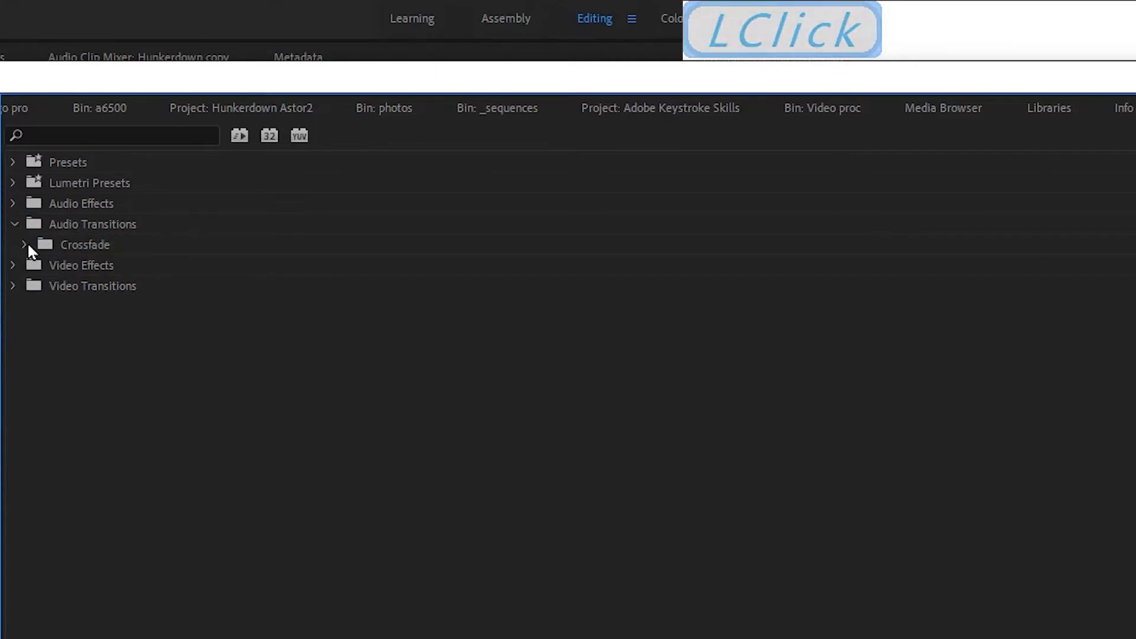
{"action": "left_click", "coordinate": [26, 245]}
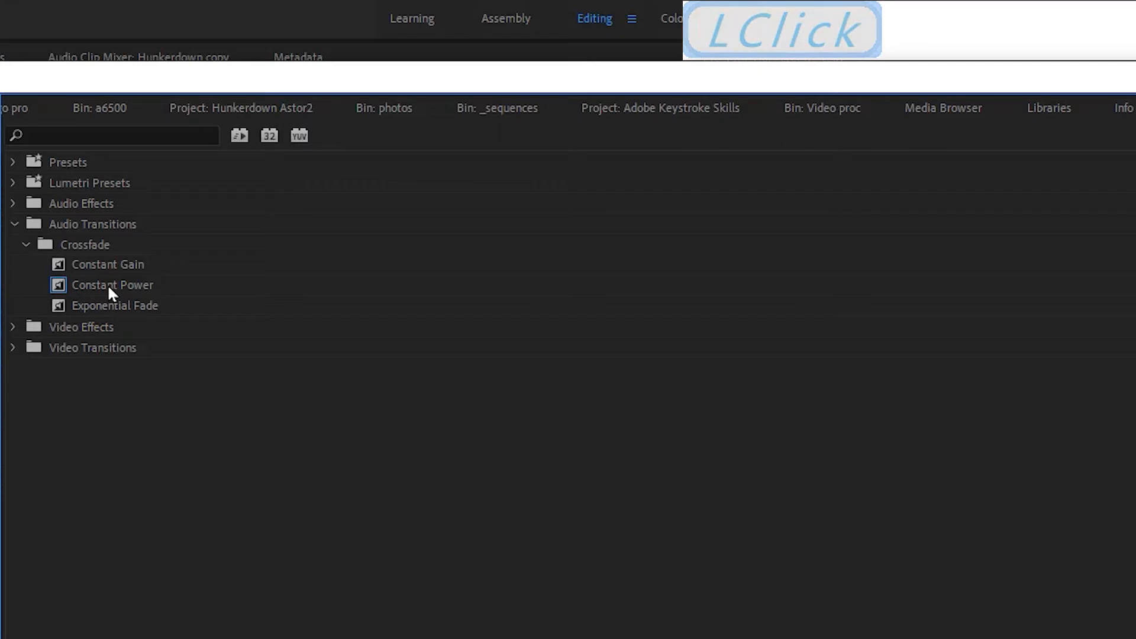
{"action": "left_click", "coordinate": [112, 263]}
{"action": "right_click", "coordinate": [112, 263]}
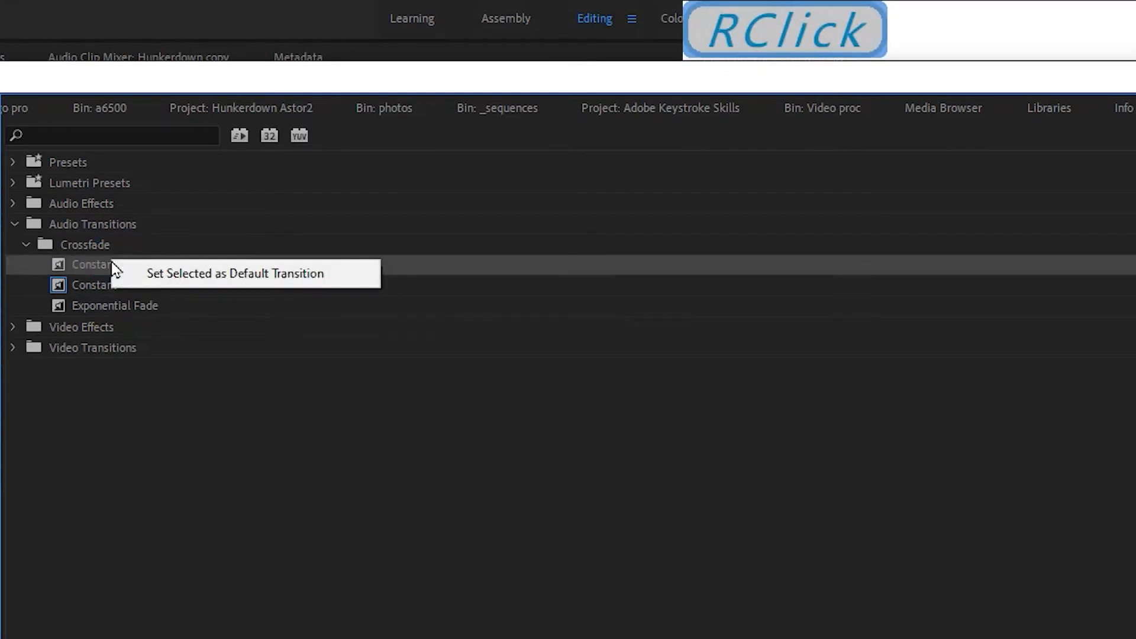
{"action": "left_click", "coordinate": [179, 274]}
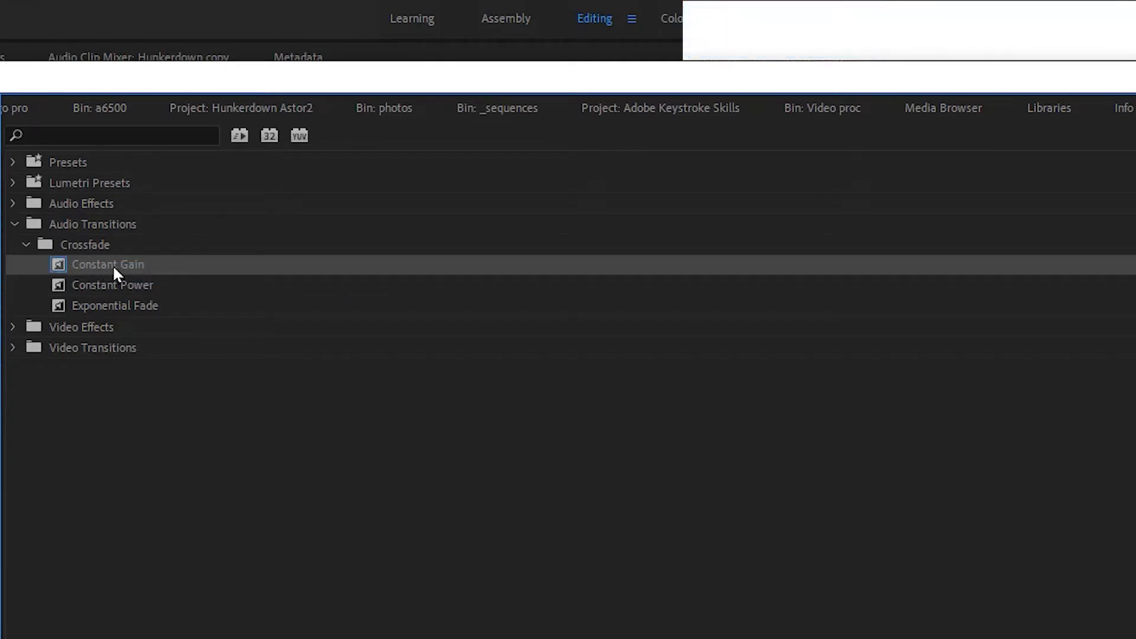
Make Constant Power the default audio transition again and collapse the Crossfade group.
{"action": "left_click", "coordinate": [117, 287]}
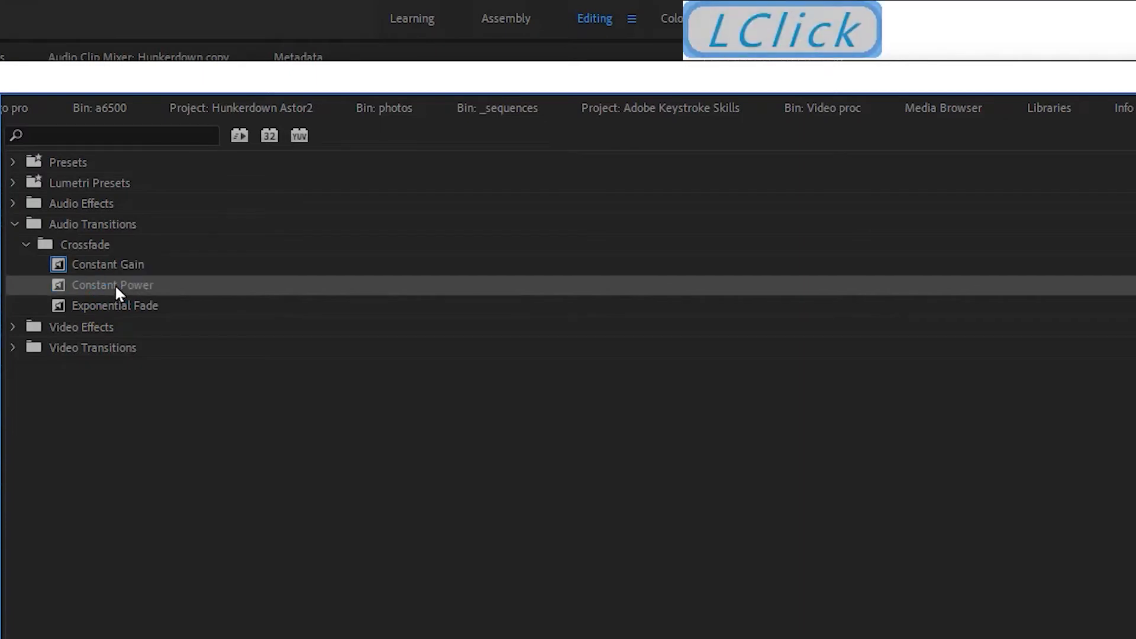
{"action": "right_click", "coordinate": [117, 287]}
{"action": "left_click", "coordinate": [156, 303]}
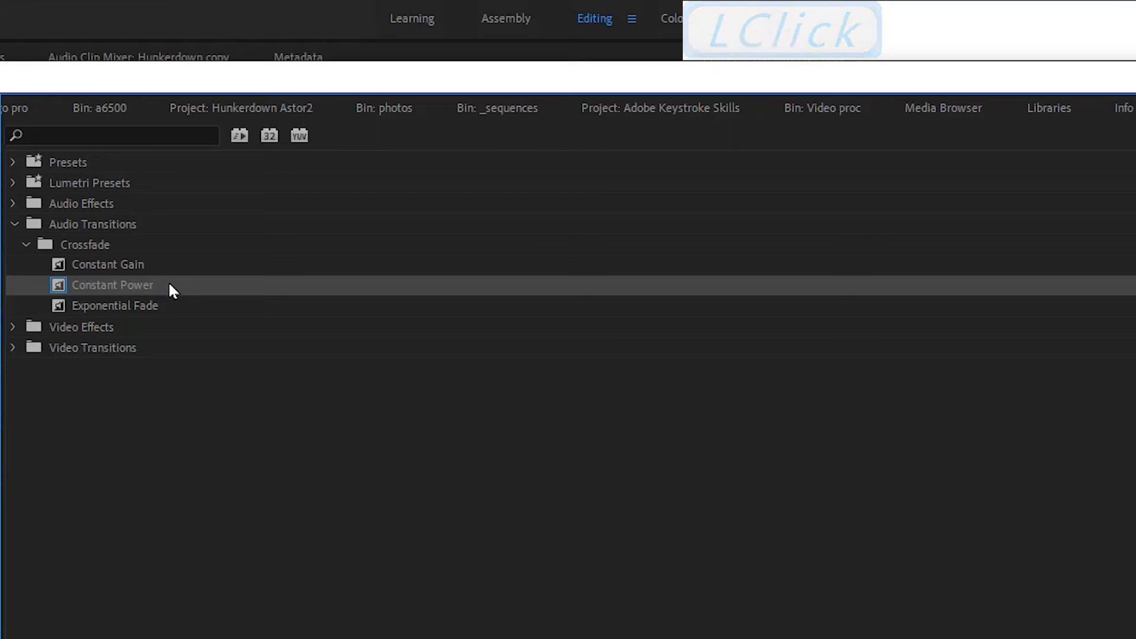
{"action": "left_click", "coordinate": [24, 246]}
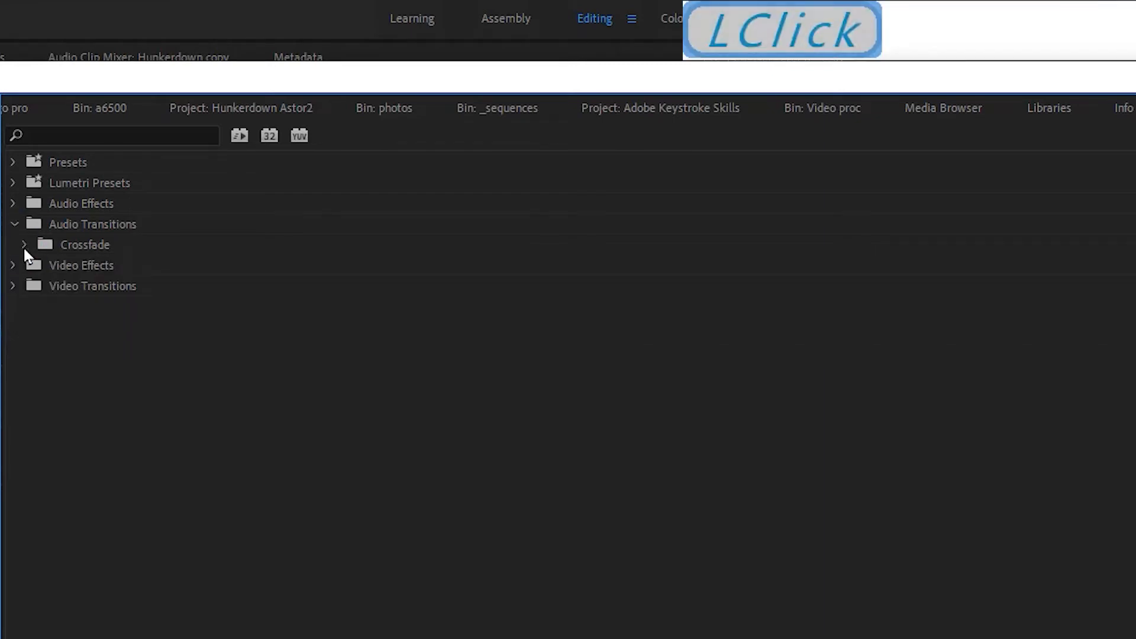
Set Dip to Black from the Dissolve video transitions as the default video transition.
{"action": "left_click", "coordinate": [13, 266]}
{"action": "left_click", "coordinate": [12, 267]}
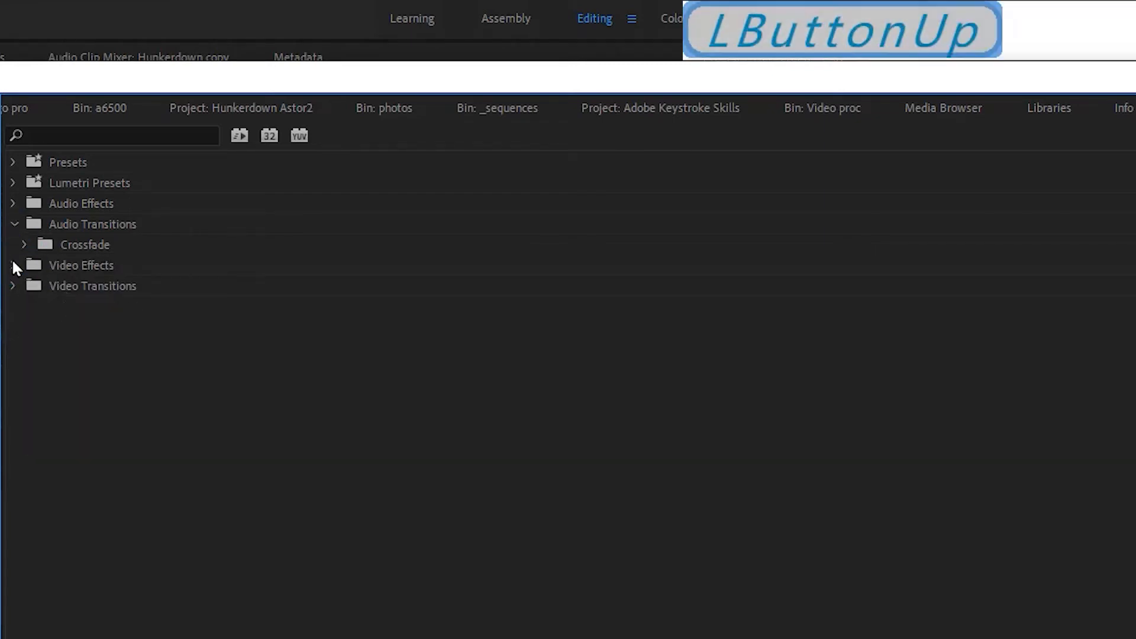
{"action": "left_click", "coordinate": [13, 286]}
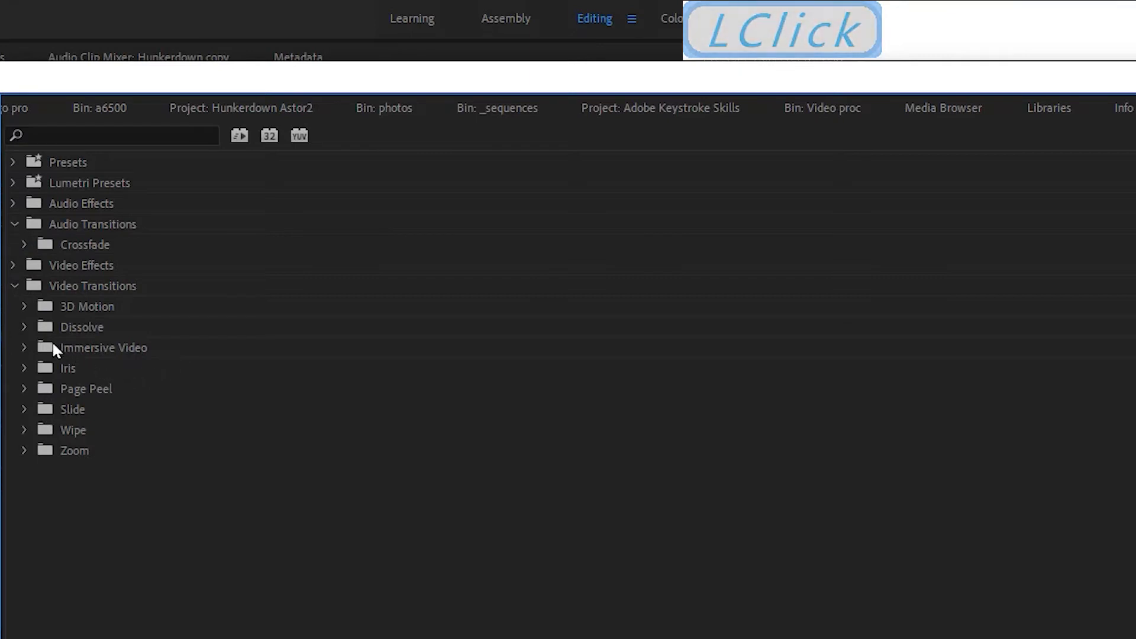
{"action": "left_click", "coordinate": [25, 327]}
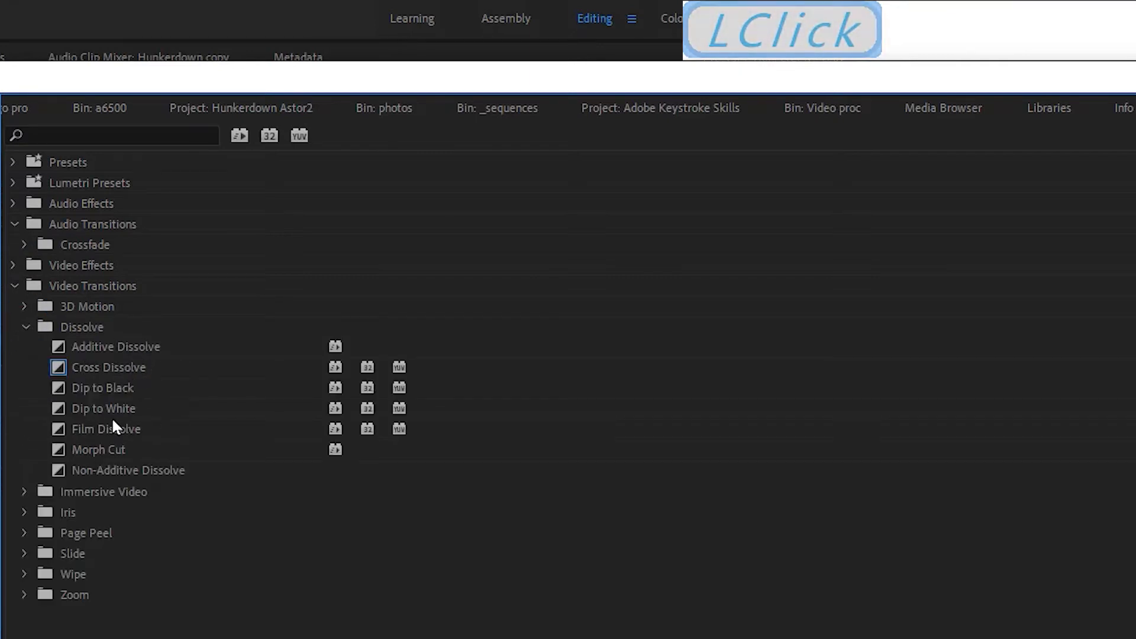
{"action": "left_click", "coordinate": [86, 390]}
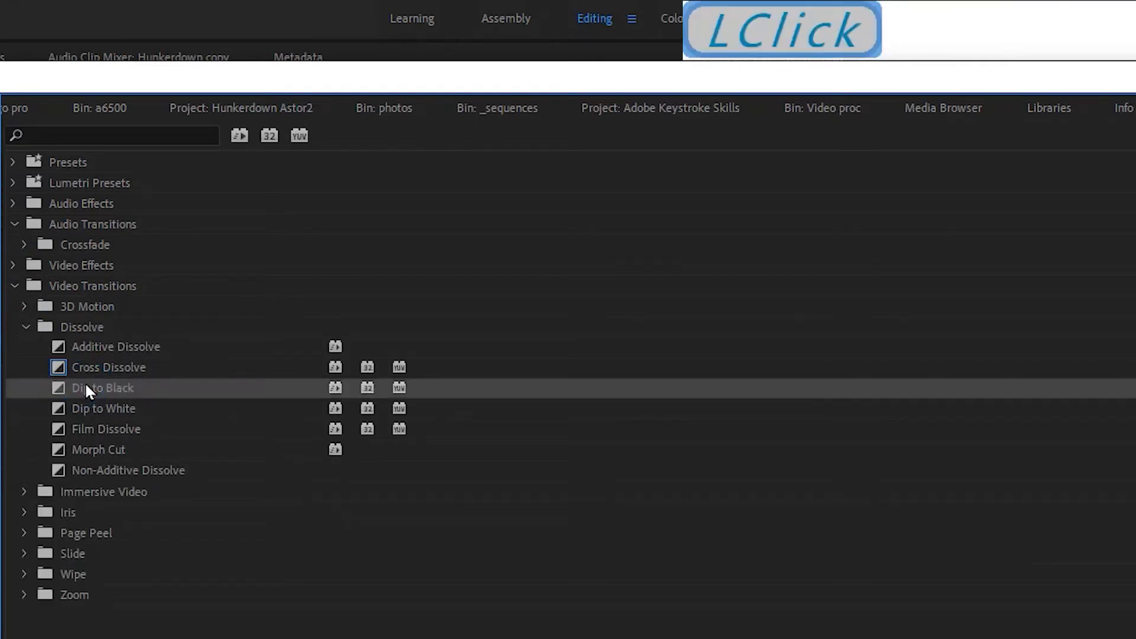
{"action": "right_click", "coordinate": [86, 390]}
{"action": "left_click", "coordinate": [117, 398]}
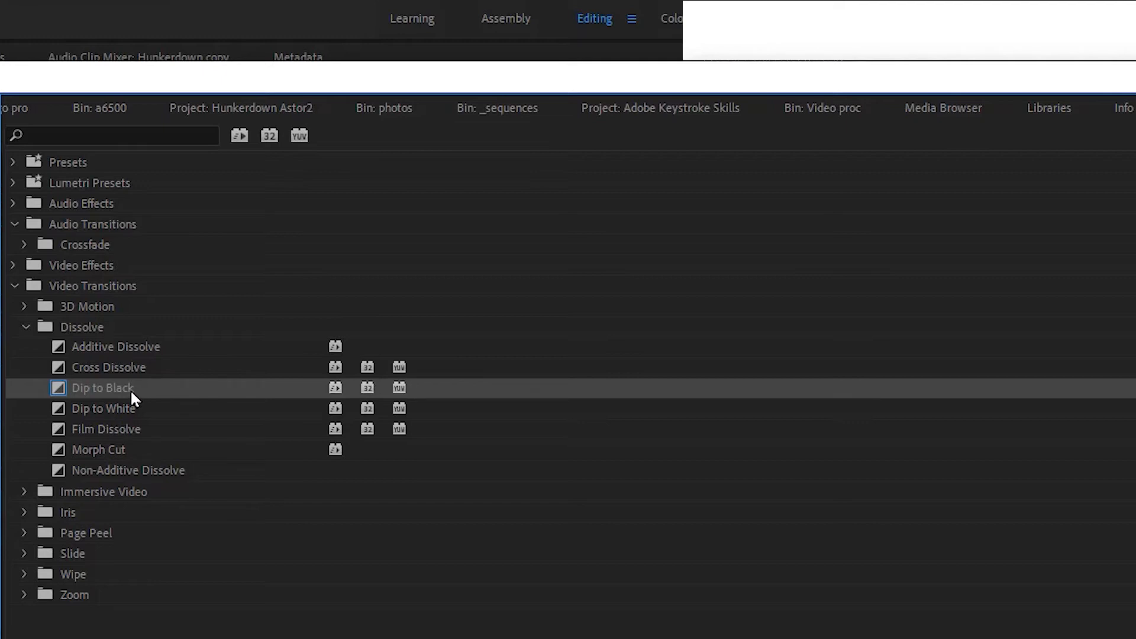
Make Cross Dissolve the default video transition again and return to the Hunkerdown copy sequence timeline.
{"action": "left_click", "coordinate": [125, 367]}
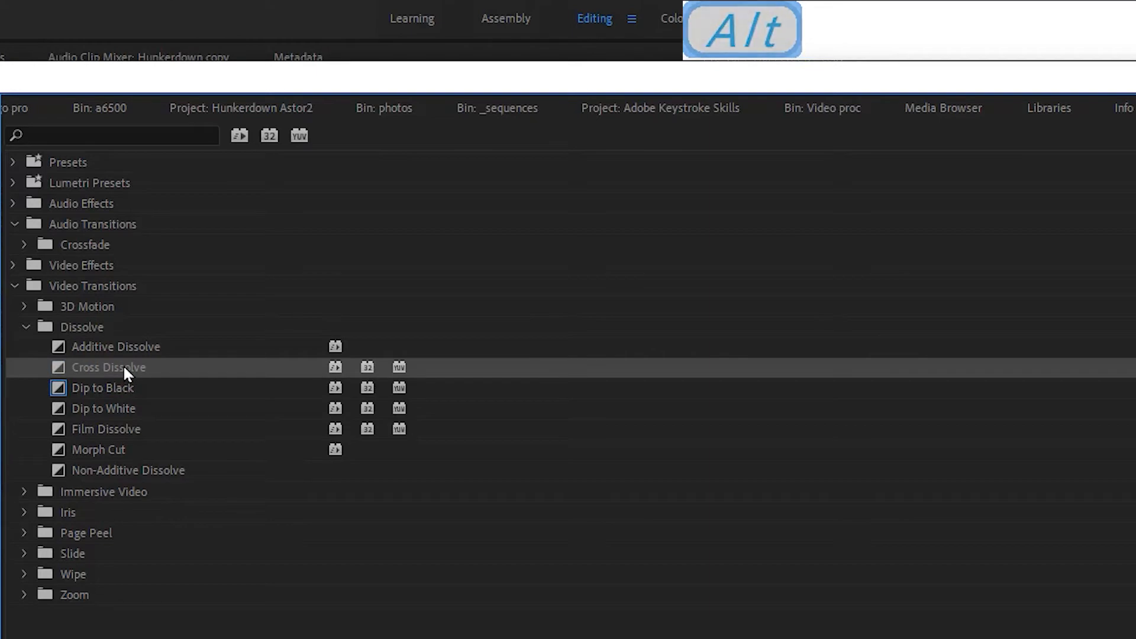
{"action": "right_click", "coordinate": [123, 366]}
{"action": "left_click", "coordinate": [148, 374]}
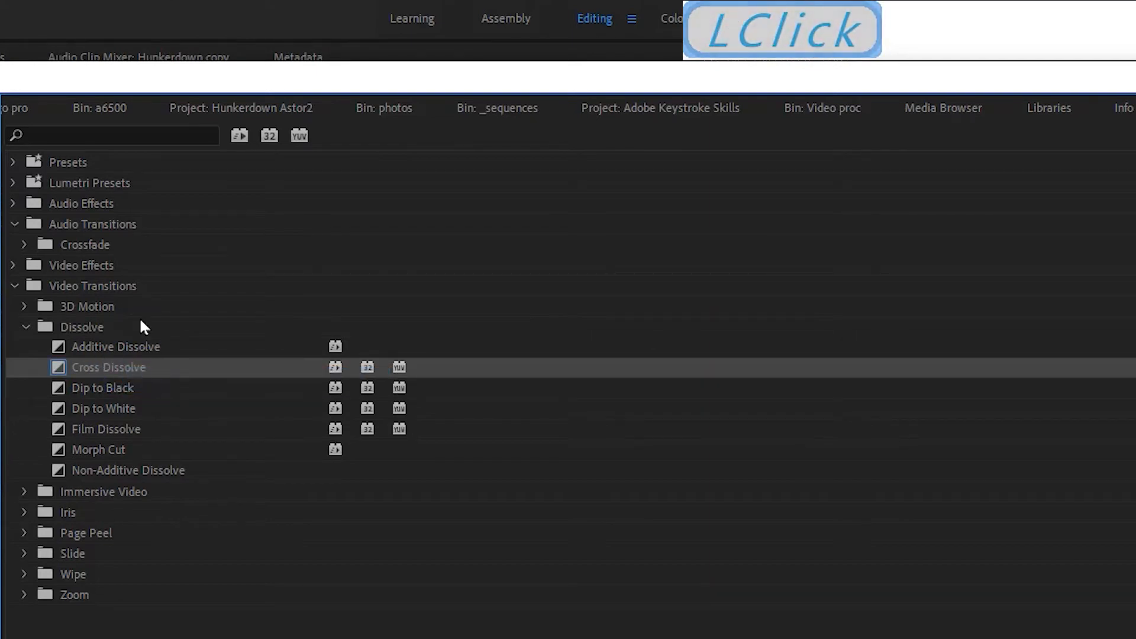
{"action": "left_click_drag", "start_coordinate": [1133, 78], "coordinate": [0, 153]}
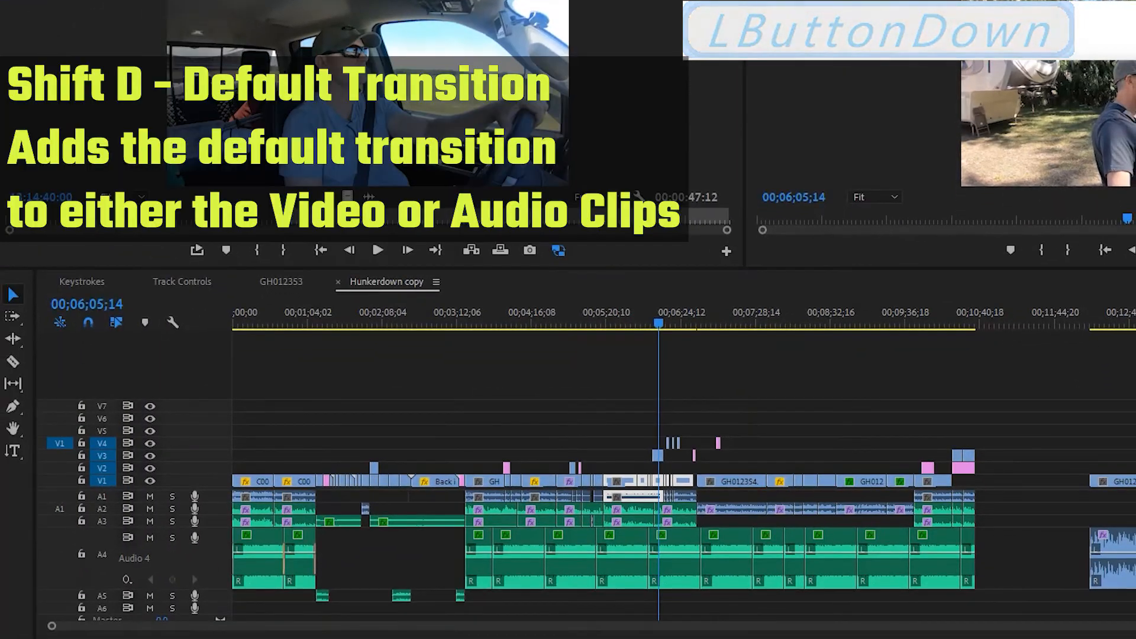
Move the graphic clip from V4 up to V5 and reposition it again with timeline snapping turned off.
{"action": "left_click_drag", "start_coordinate": [657, 324], "coordinate": [607, 326]}
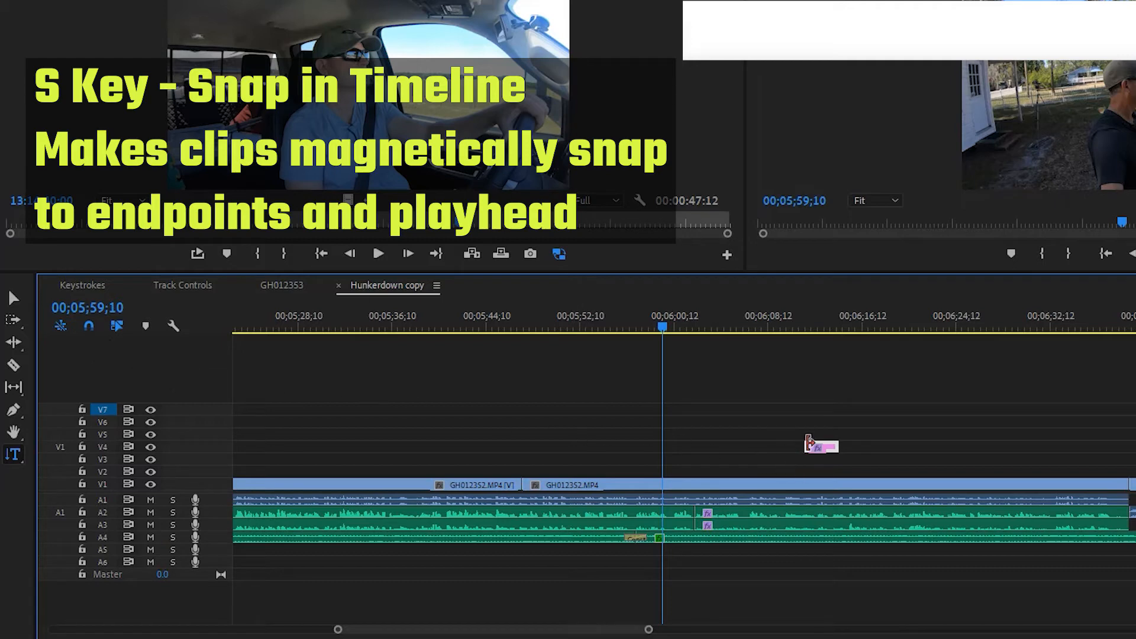
{"action": "left_click_drag", "start_coordinate": [825, 455], "coordinate": [902, 433]}
{"action": "key", "text": "s"}
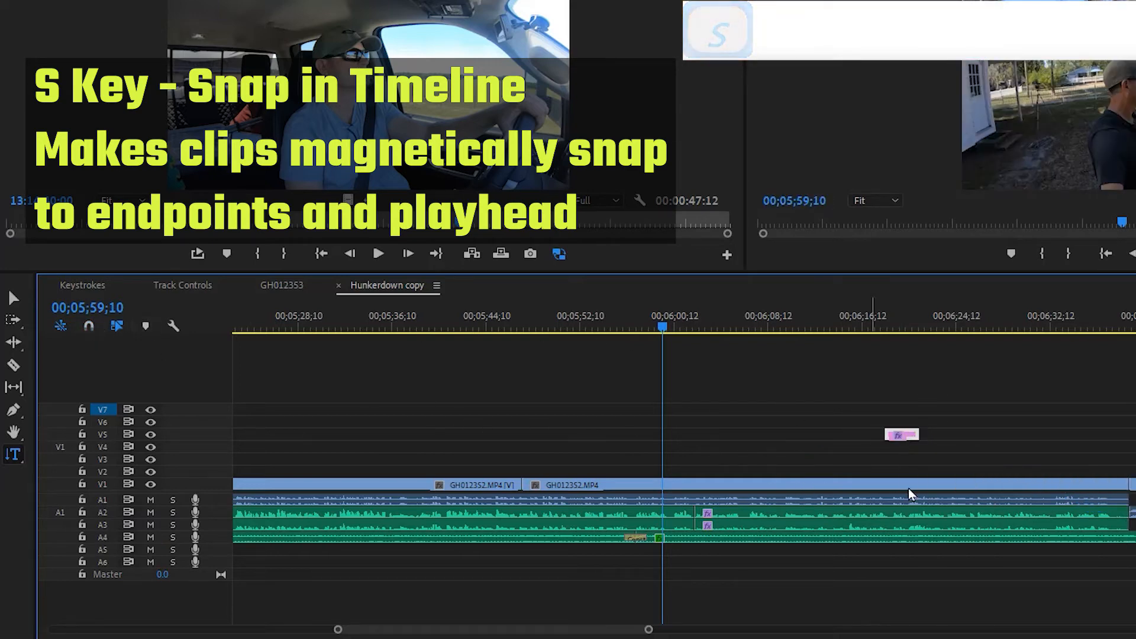
{"action": "left_click_drag", "start_coordinate": [911, 439], "coordinate": [1110, 462]}
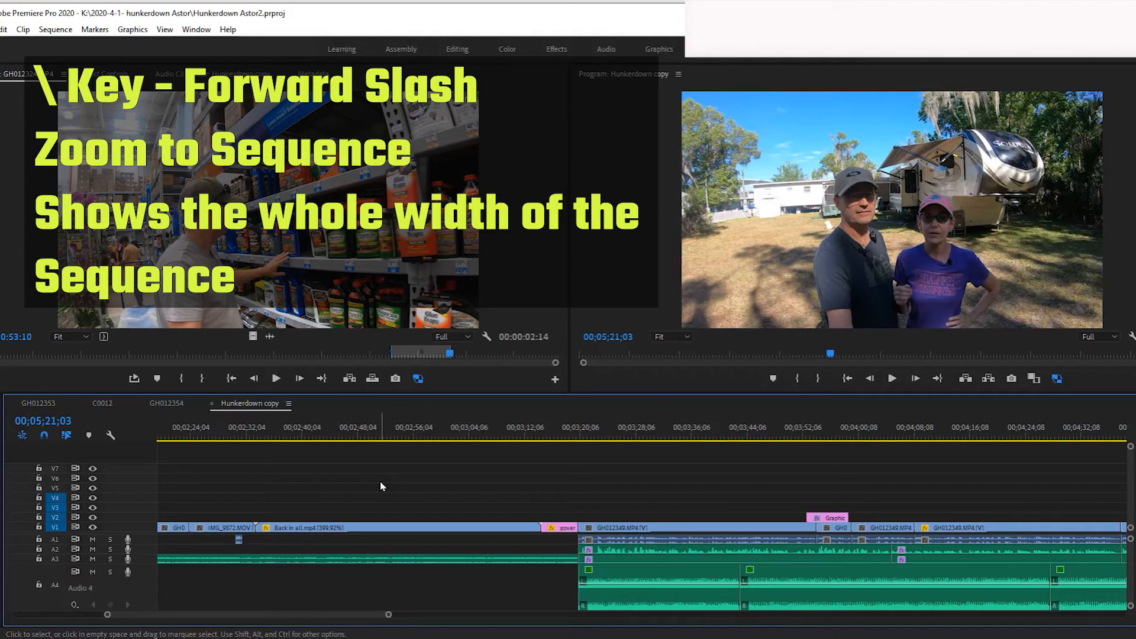
Switch the timeline between the full width of the sequence and a closer view around the playhead.
{"action": "mouse_move", "coordinate": [389, 614]}
{"action": "left_mouse_down"}
{"action": "mouse_move", "coordinate": [412, 616]}
{"action": "mouse_move", "coordinate": [398, 616]}
{"action": "left_mouse_up"}
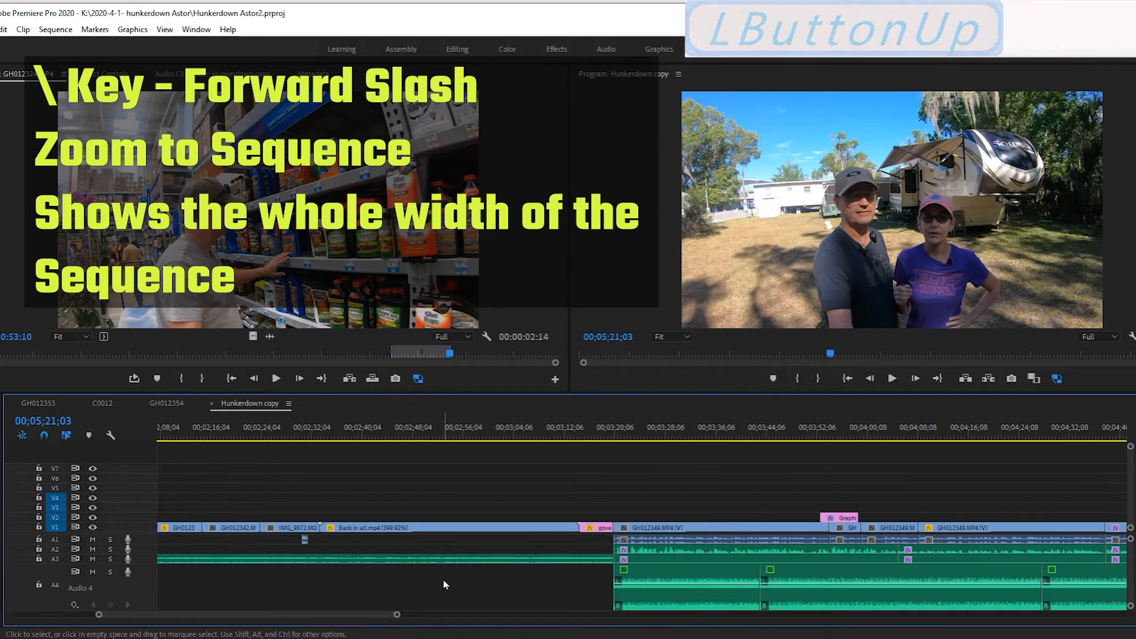
{"action": "key", "text": "backslash"}
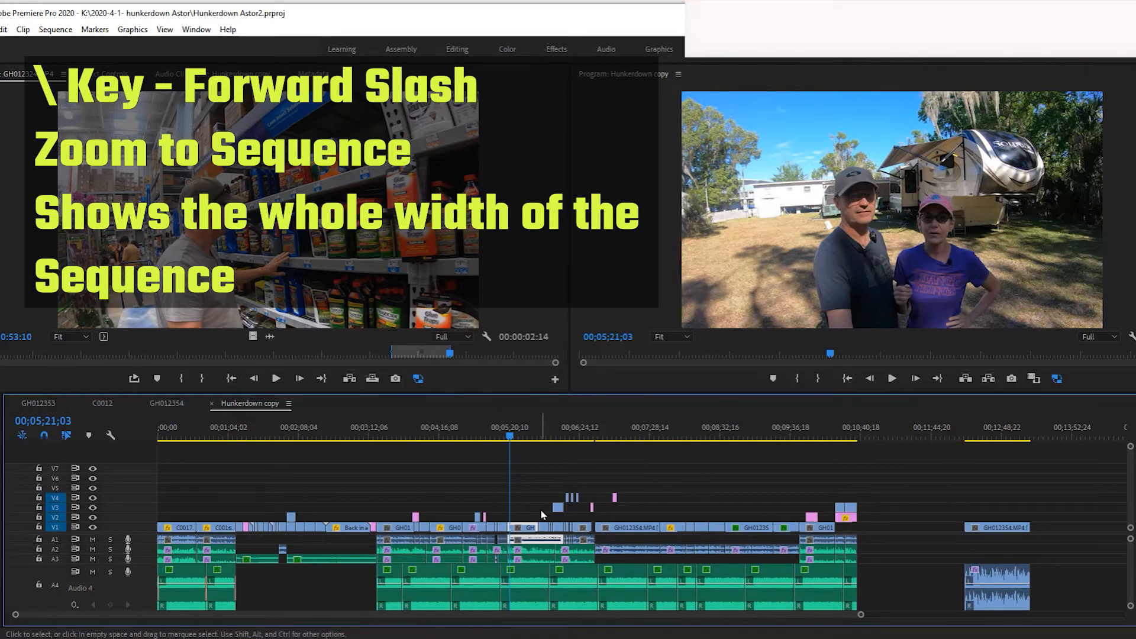
{"action": "key", "text": "backslash"}
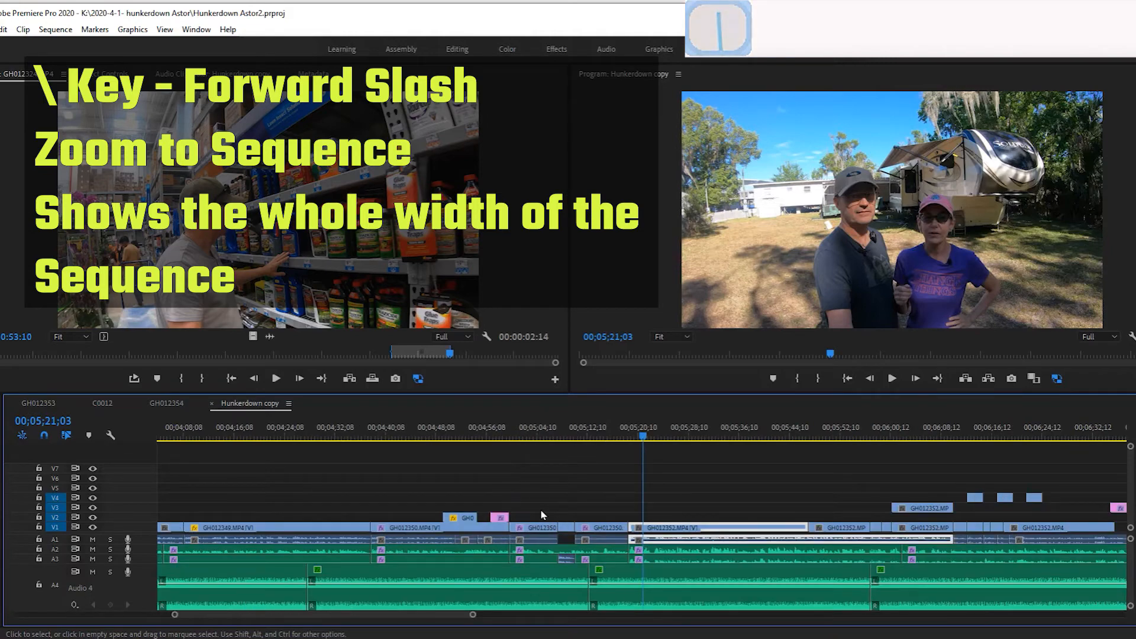
{"action": "key", "text": "backslash"}
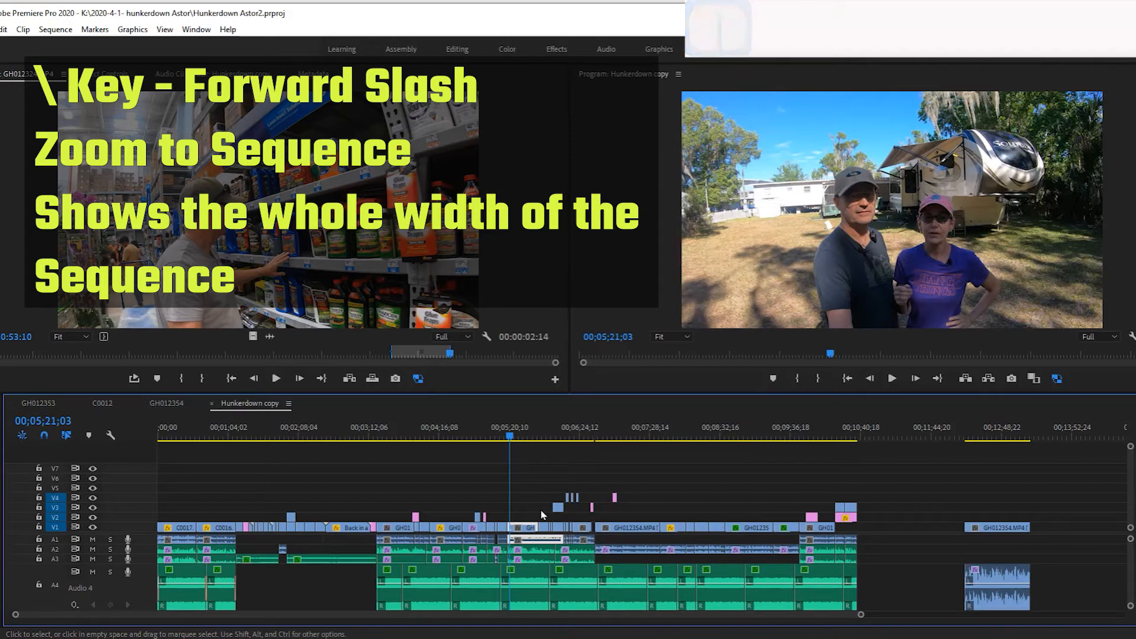
Mark the sequence's In and Out points around the currently selected clips.
{"action": "key", "text": "slash"}
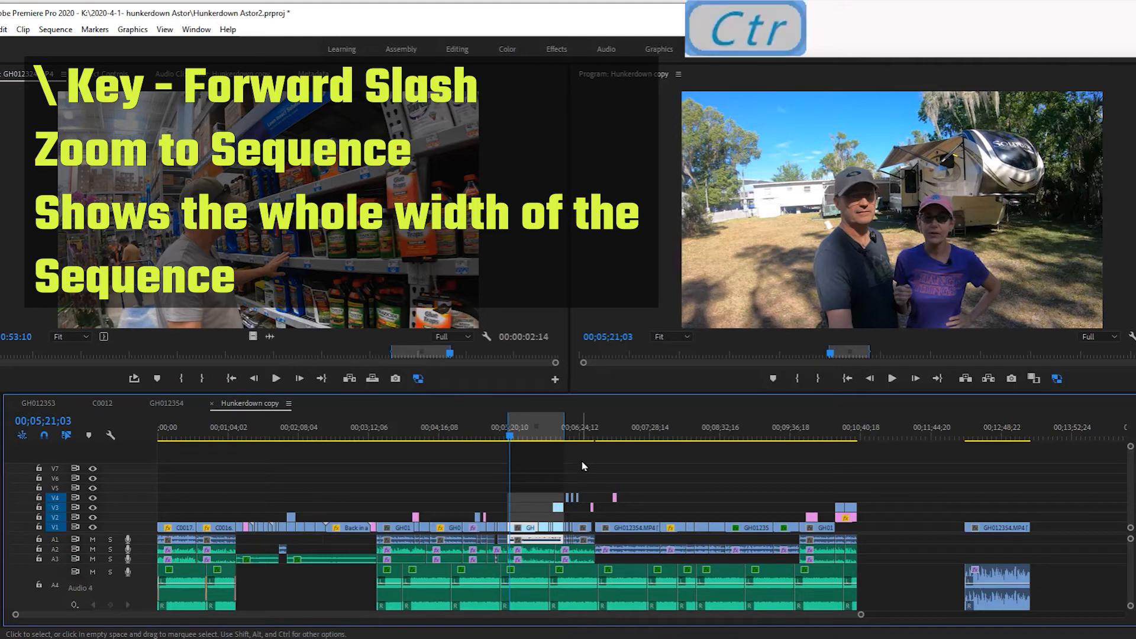
Undo the sequence's In and Out marks, and toggle the timeline between the full sequence width and a closer view.
{"action": "key", "text": "ctrl+z"}
{"action": "key", "text": "backslash"}
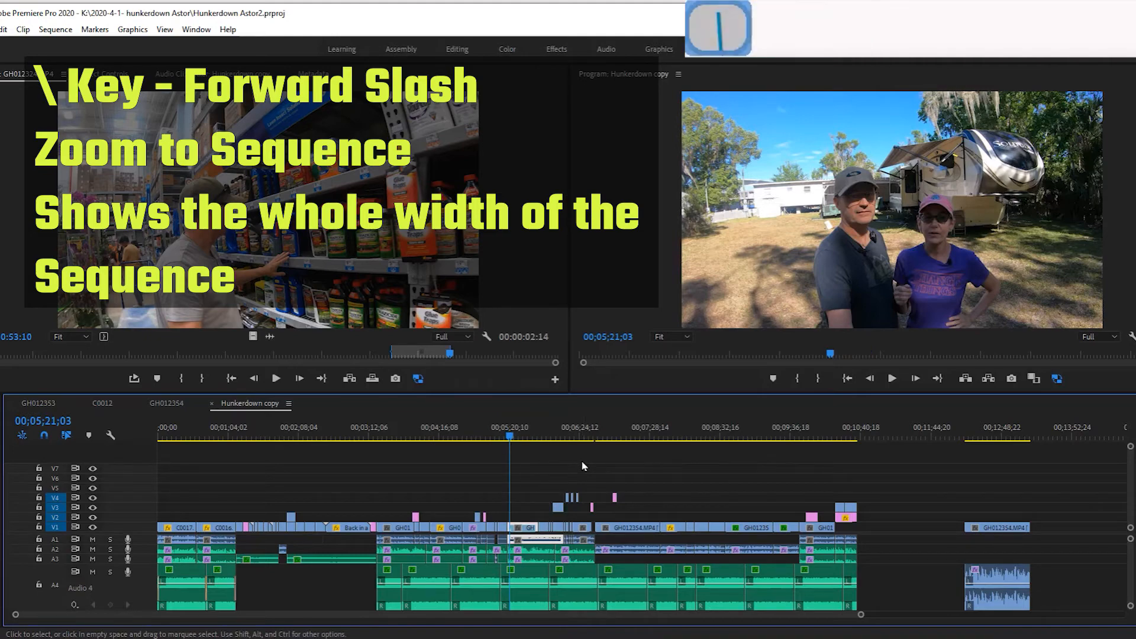
{"action": "key", "text": "backslash"}
{"action": "key", "text": "backslash"}
{"action": "key", "text": "backslash"}
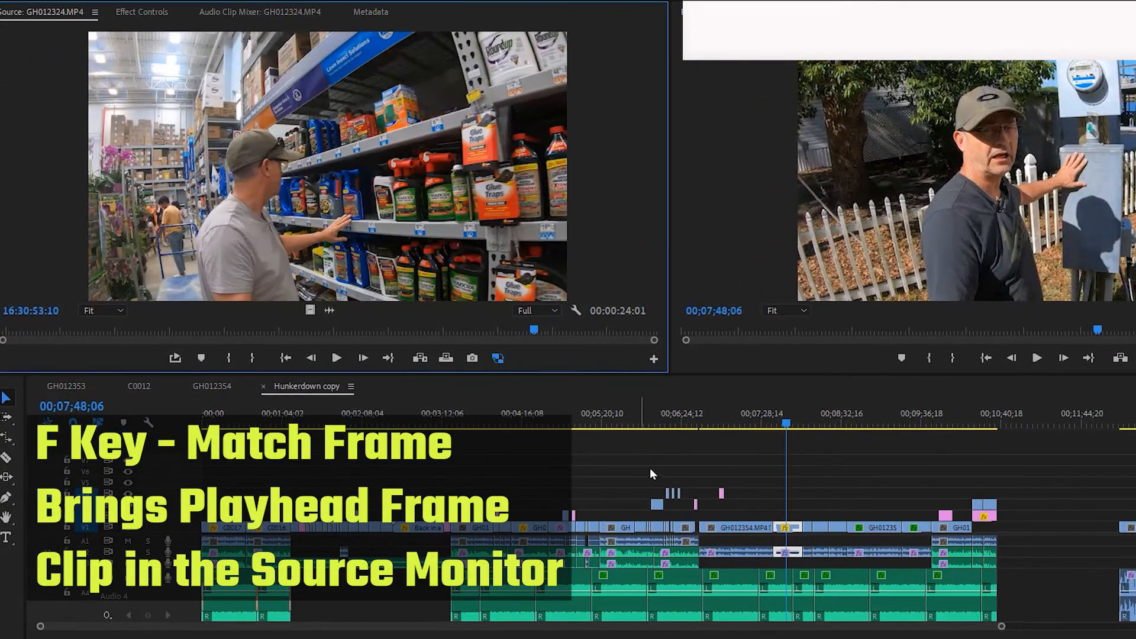
Match the sequence frame at 00;07;49;29 to its source clip in the Source monitor.
{"action": "left_click", "coordinate": [786, 425]}
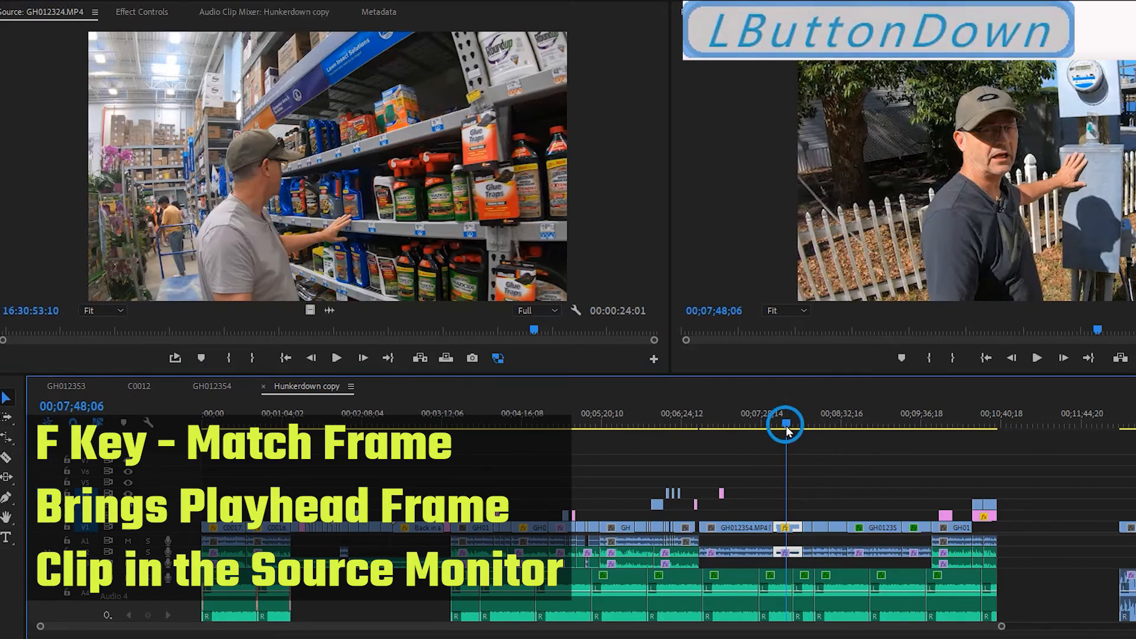
{"action": "left_click_drag", "start_coordinate": [788, 437], "coordinate": [789, 432]}
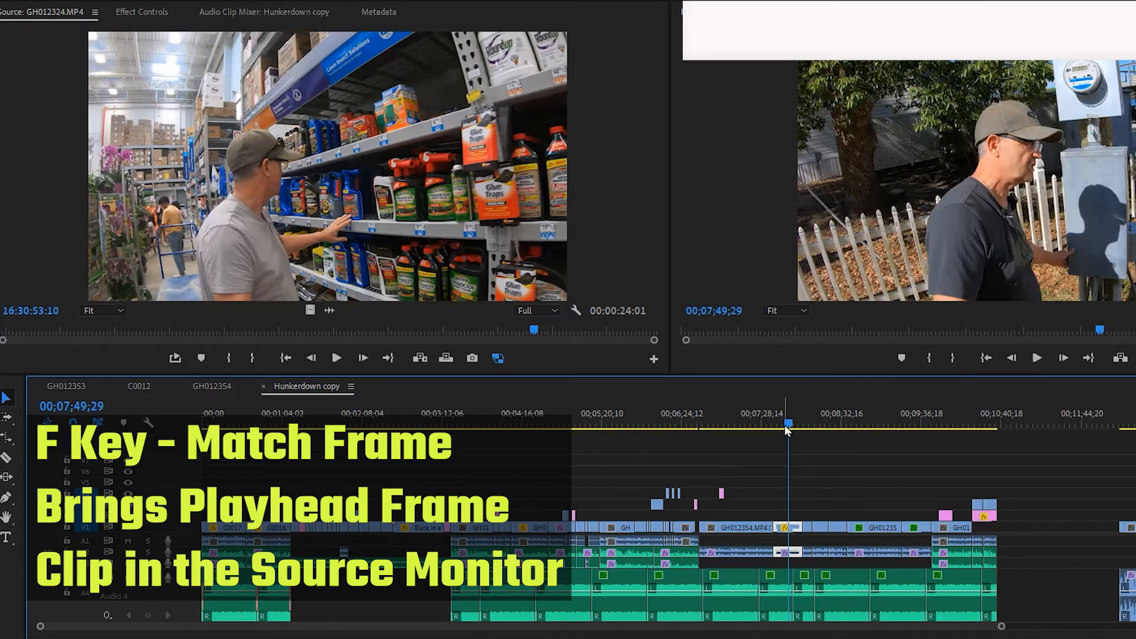
{"action": "key", "text": "f"}
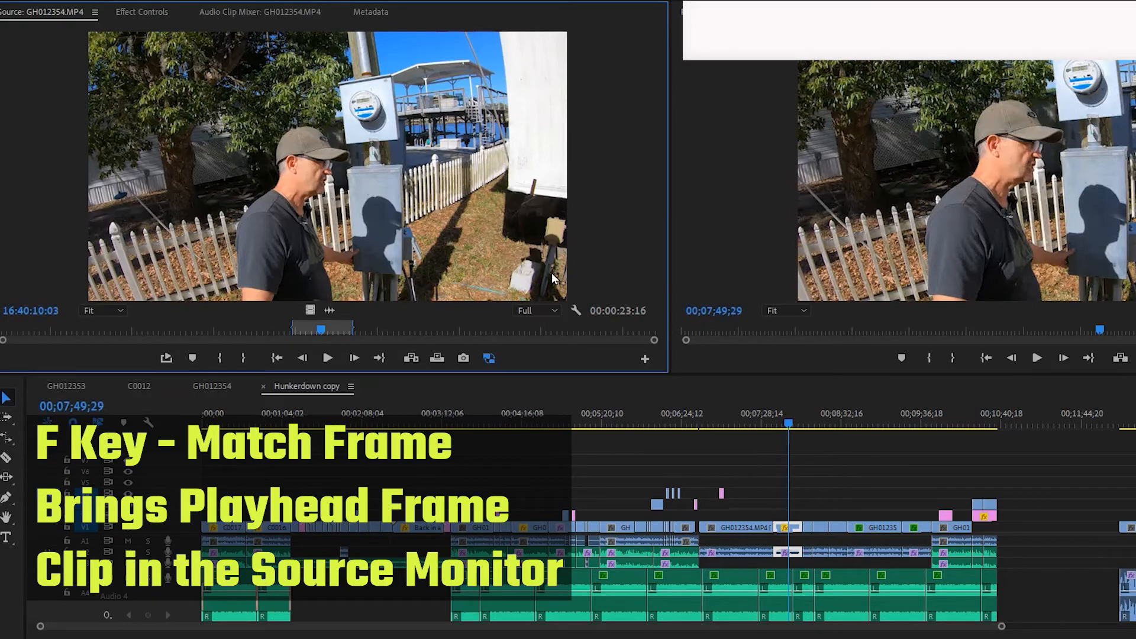
Mark In at 16:39:07:10 and Out at 16:39:30:15 in the source clip, and place that range on V1 in the empty area after the main edit.
{"action": "left_click_drag", "start_coordinate": [323, 329], "coordinate": [159, 330]}
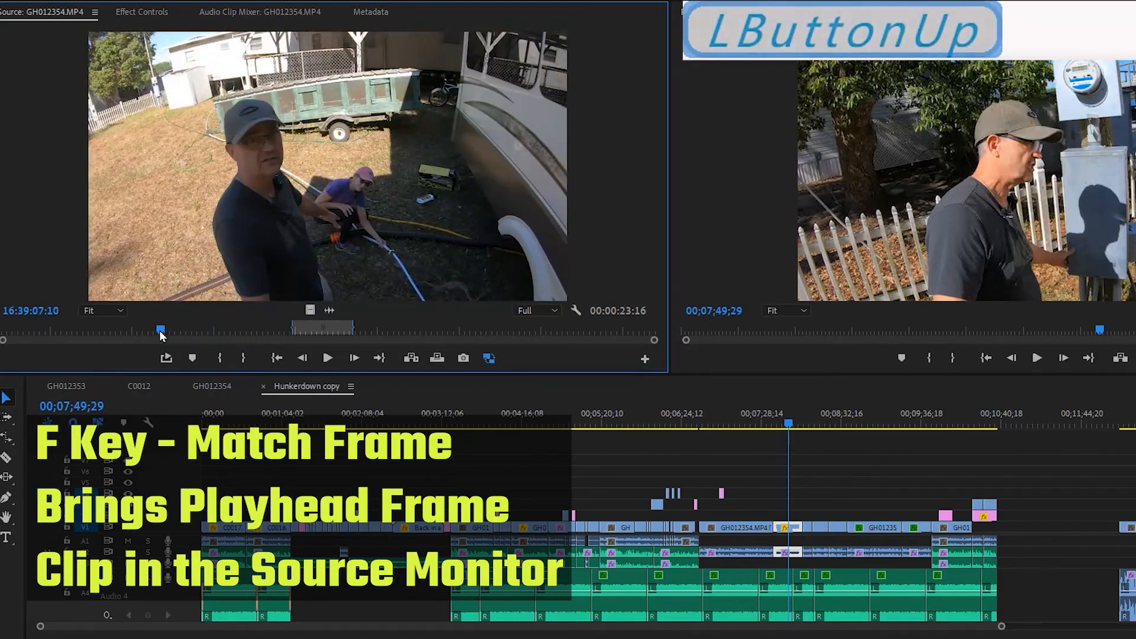
{"action": "key", "text": "i"}
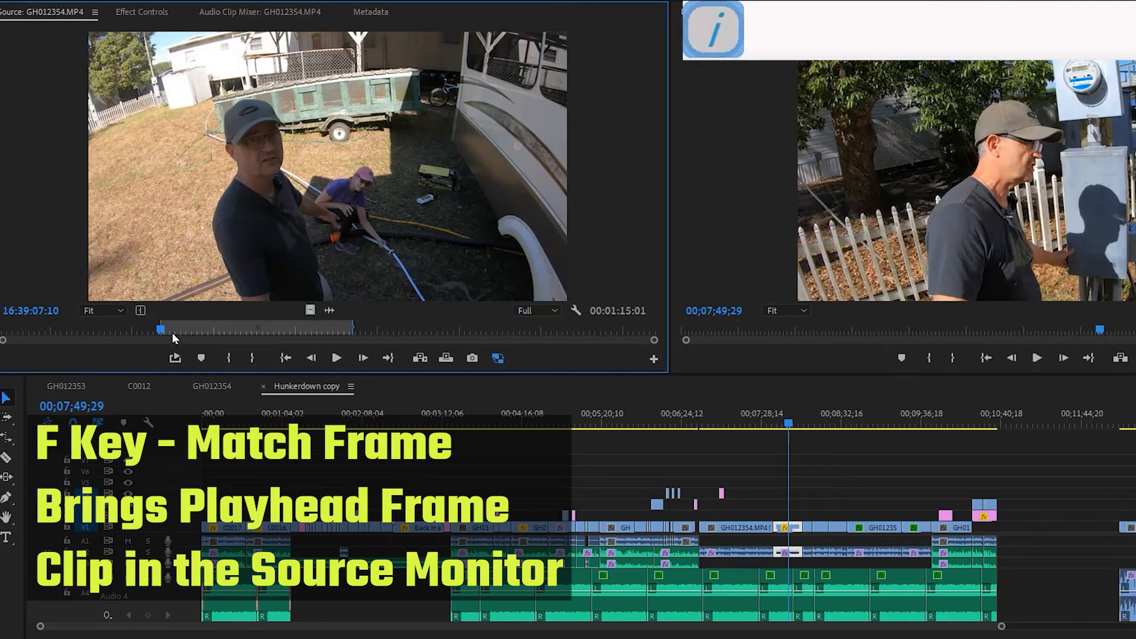
{"action": "left_click", "coordinate": [223, 327]}
{"action": "key", "text": "o"}
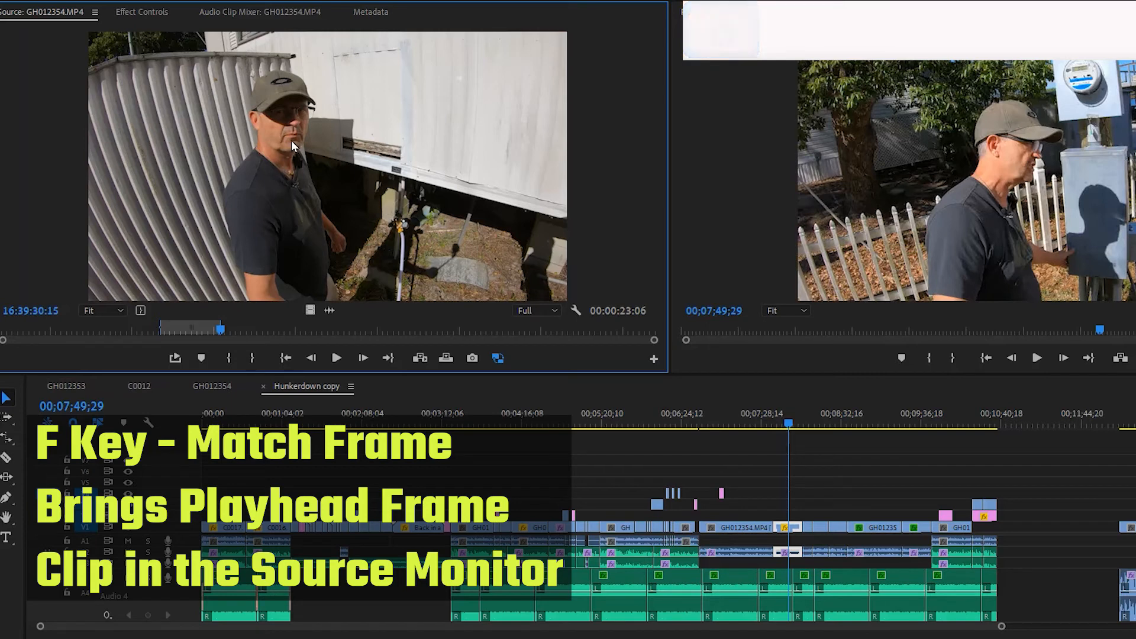
{"action": "left_click_drag", "start_coordinate": [291, 141], "coordinate": [1047, 531]}
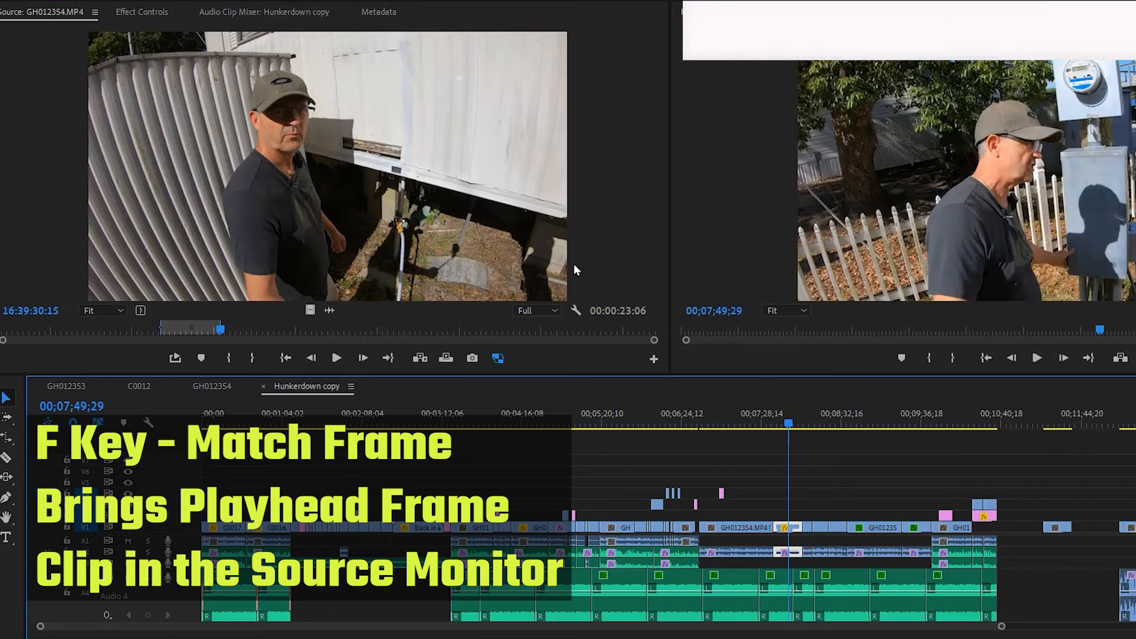
Use Match Frame on the sequence frames at 00;04;49;23 and 00;08;50;13 to load their source clips in the Source monitor.
{"action": "left_click_drag", "start_coordinate": [790, 424], "coordinate": [563, 460]}
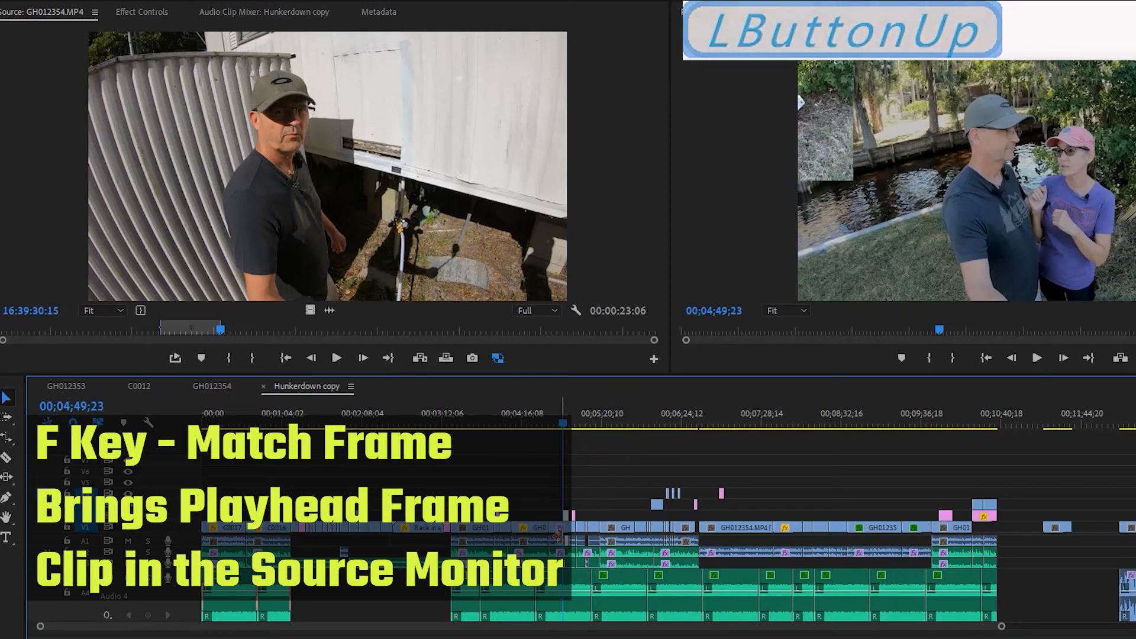
{"action": "key", "text": "f"}
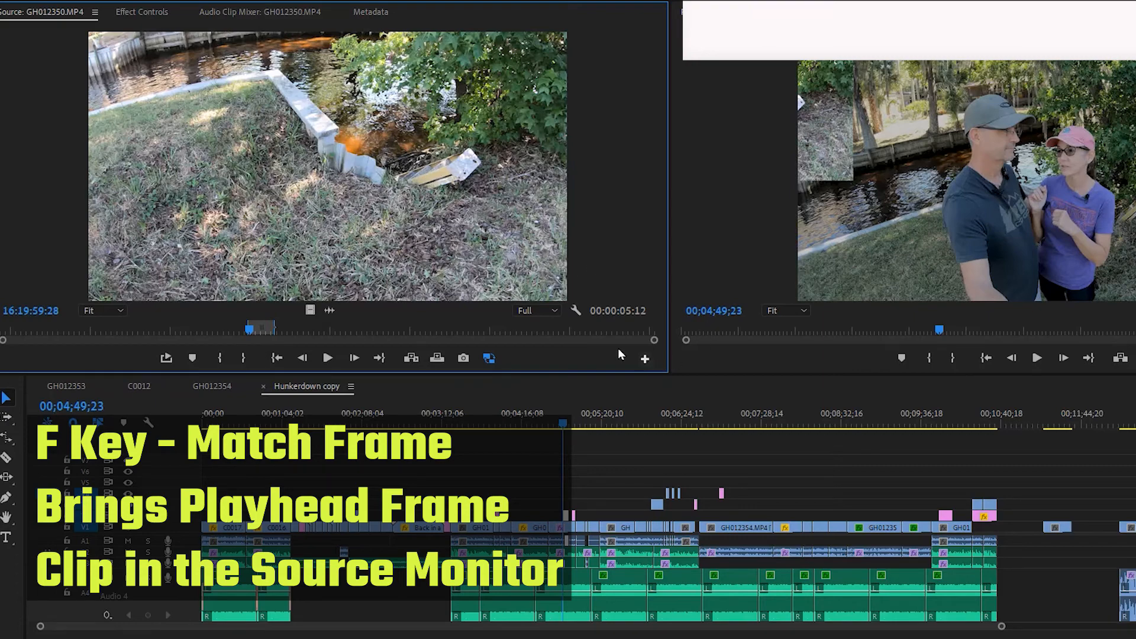
{"action": "left_click_drag", "start_coordinate": [803, 408], "coordinate": [865, 405]}
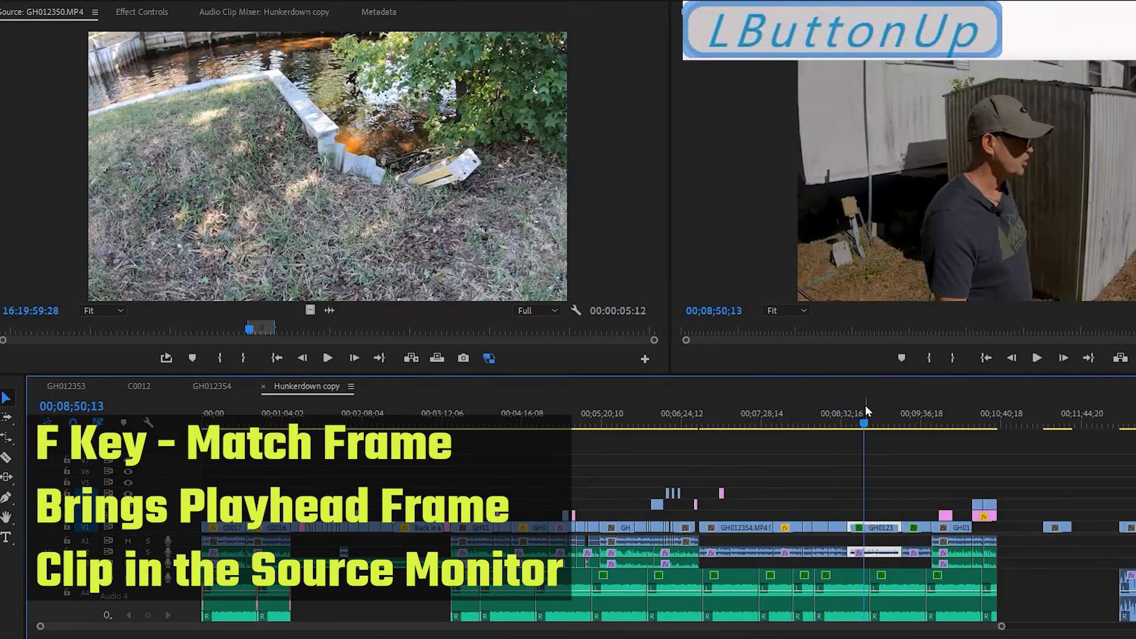
{"action": "key", "text": "f"}
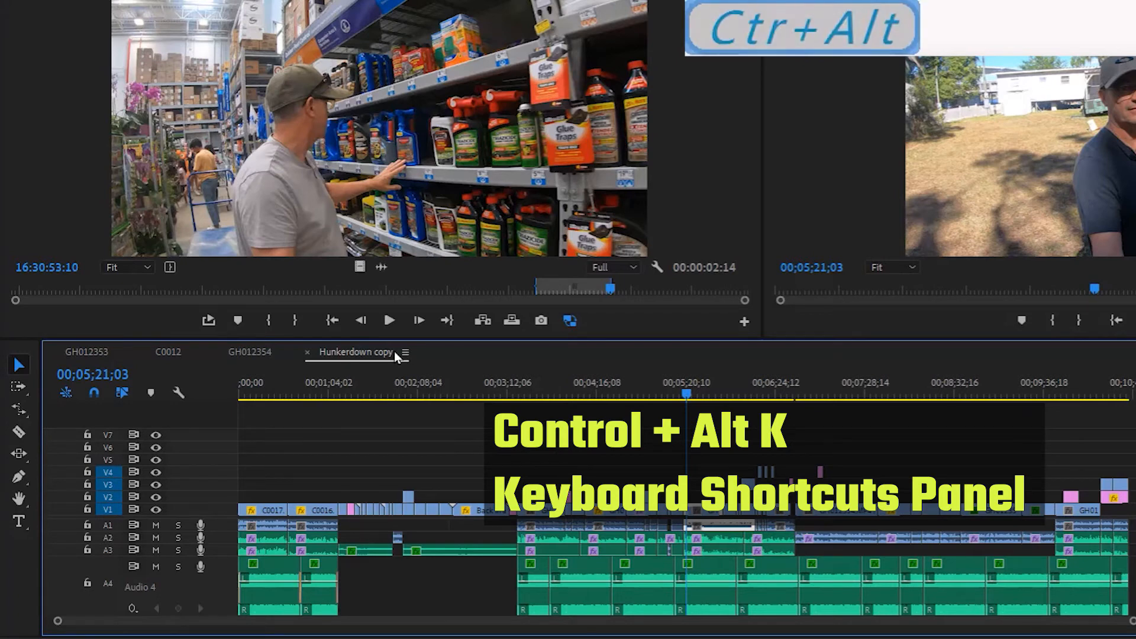
Open the Keyboard Shortcuts panel to review the commands assigned to the keys.
{"action": "key", "text": "ctrl+alt+k"}
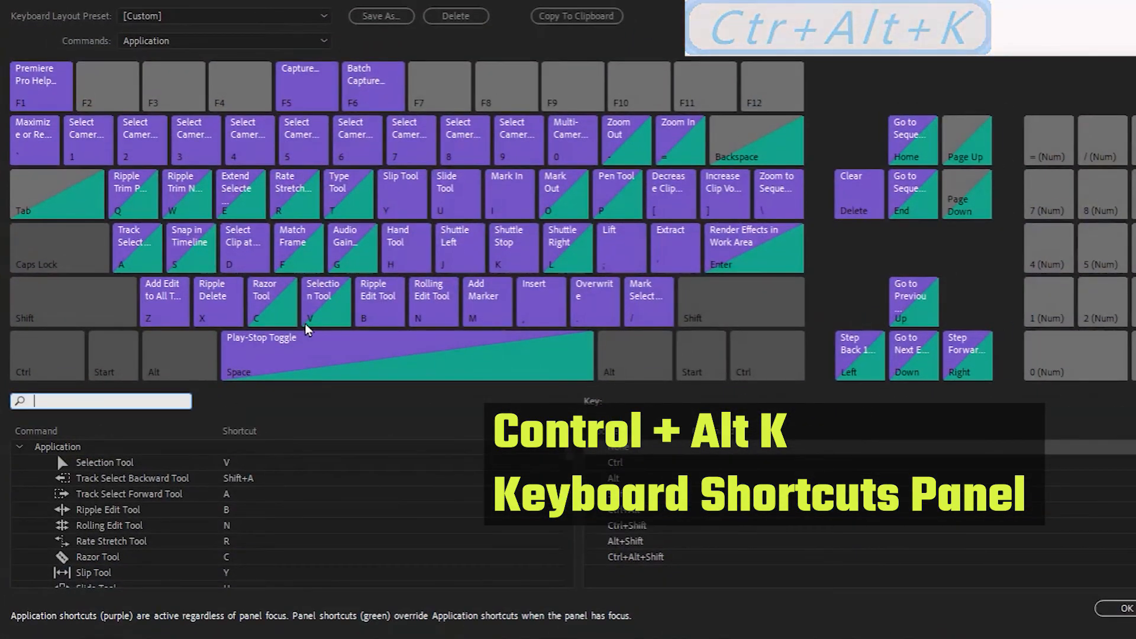
{"action": "left_click", "coordinate": [553, 194]}
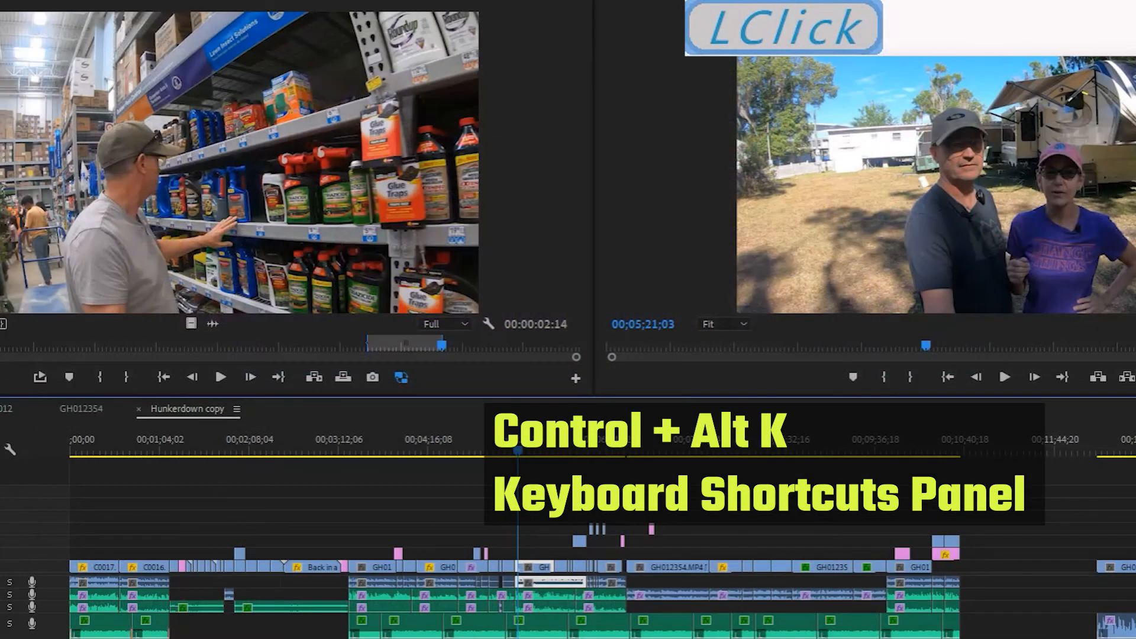
{"action": "key", "text": "ctrl+alt+k"}
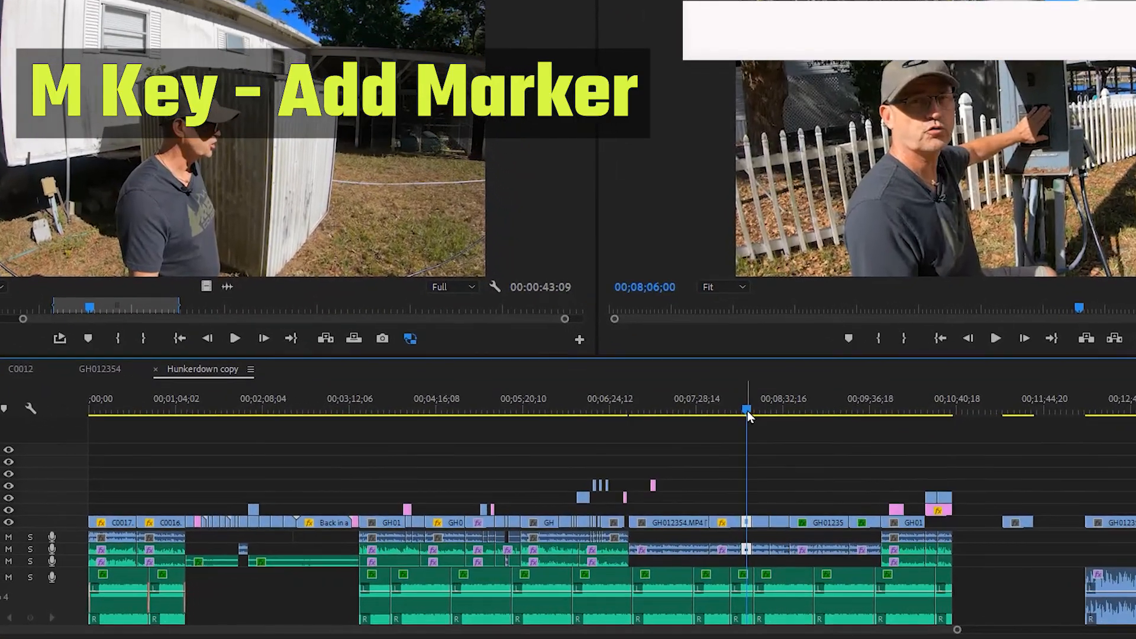
Add a marker at 00;07;21;16 to the GH012354.MP4 clip in the sequence.
{"action": "left_click_drag", "start_coordinate": [748, 411], "coordinate": [725, 411]}
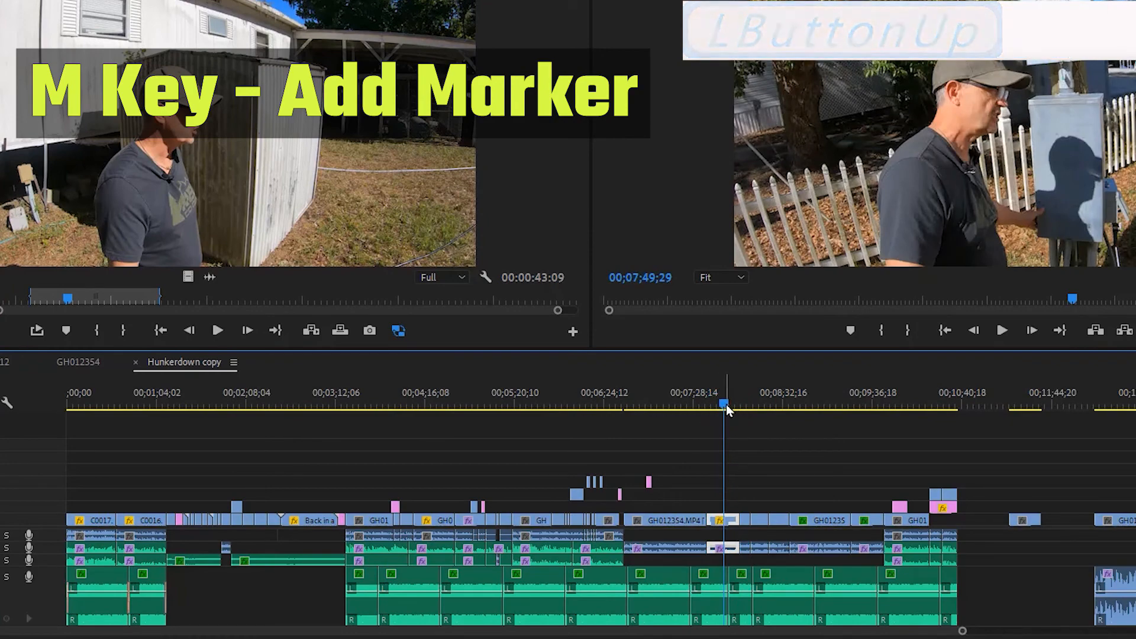
{"action": "left_click_drag", "start_coordinate": [727, 404], "coordinate": [687, 404]}
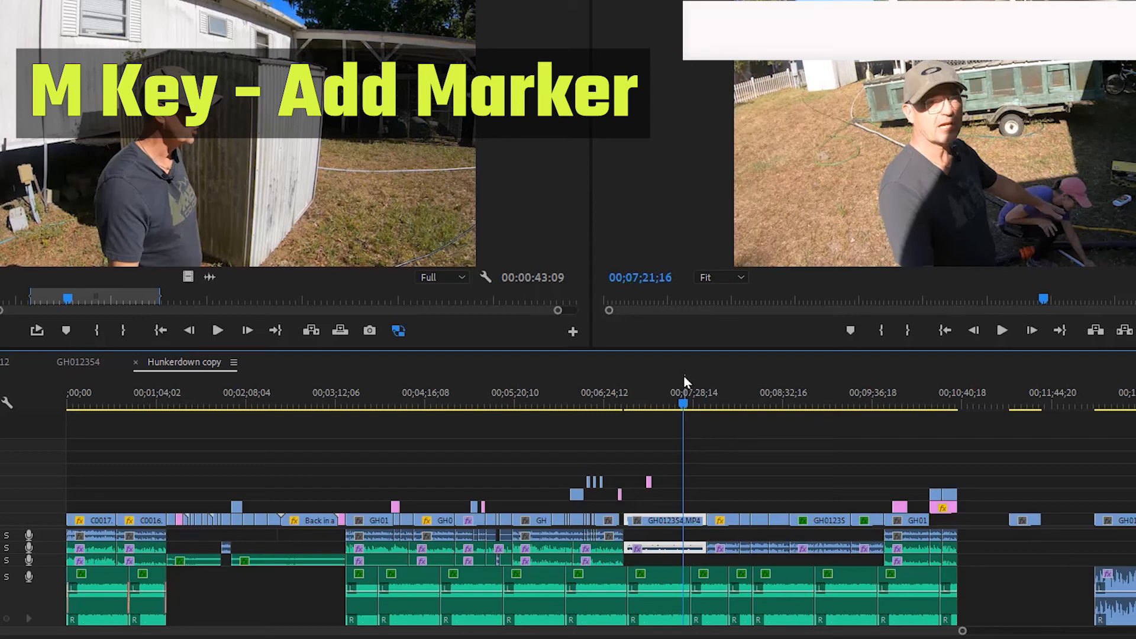
{"action": "key", "text": "m"}
{"action": "left_click", "coordinate": [711, 333]}
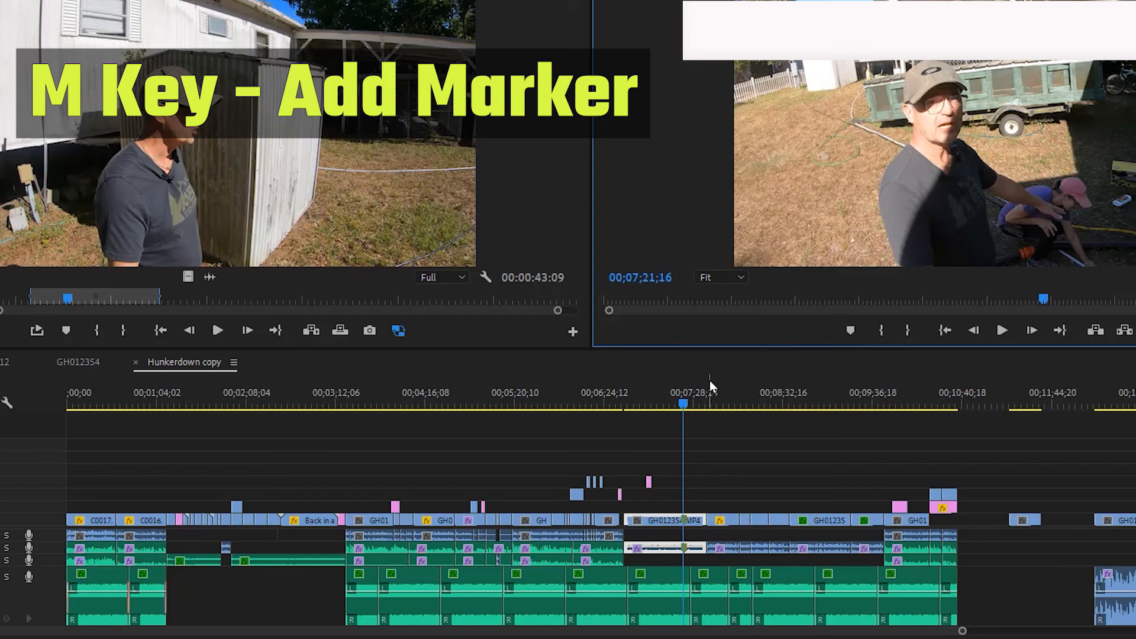
Add a sequence marker at 00;07;58;08 with the Program monitor active.
{"action": "left_click", "coordinate": [695, 403]}
{"action": "left_click_drag", "start_coordinate": [696, 405], "coordinate": [672, 404]}
{"action": "left_click", "coordinate": [761, 297]}
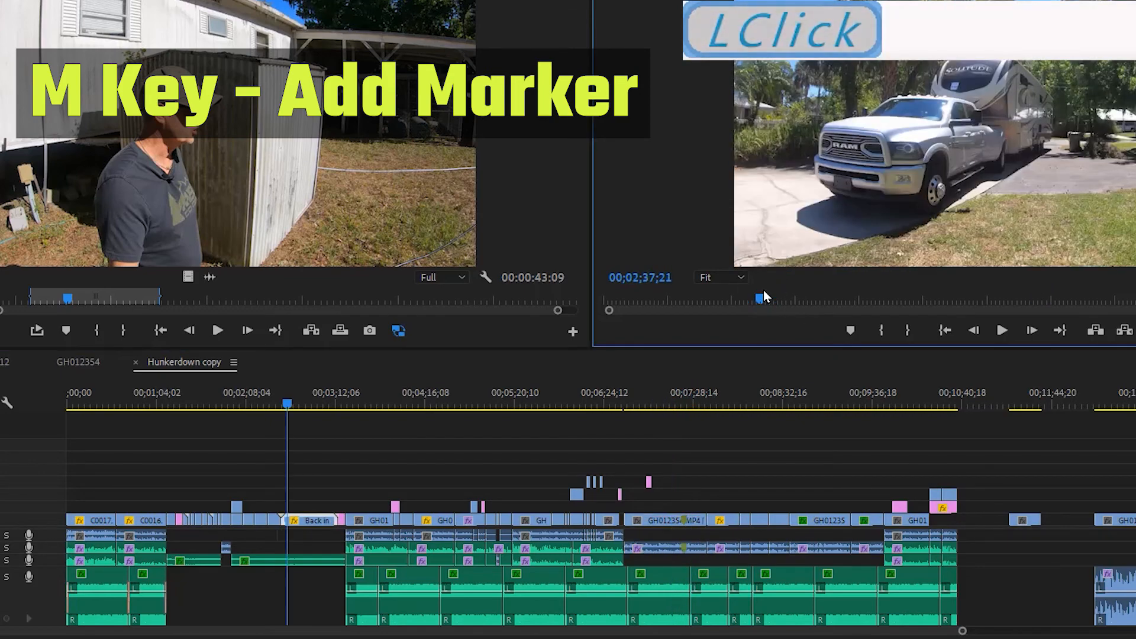
{"action": "left_click", "coordinate": [745, 312]}
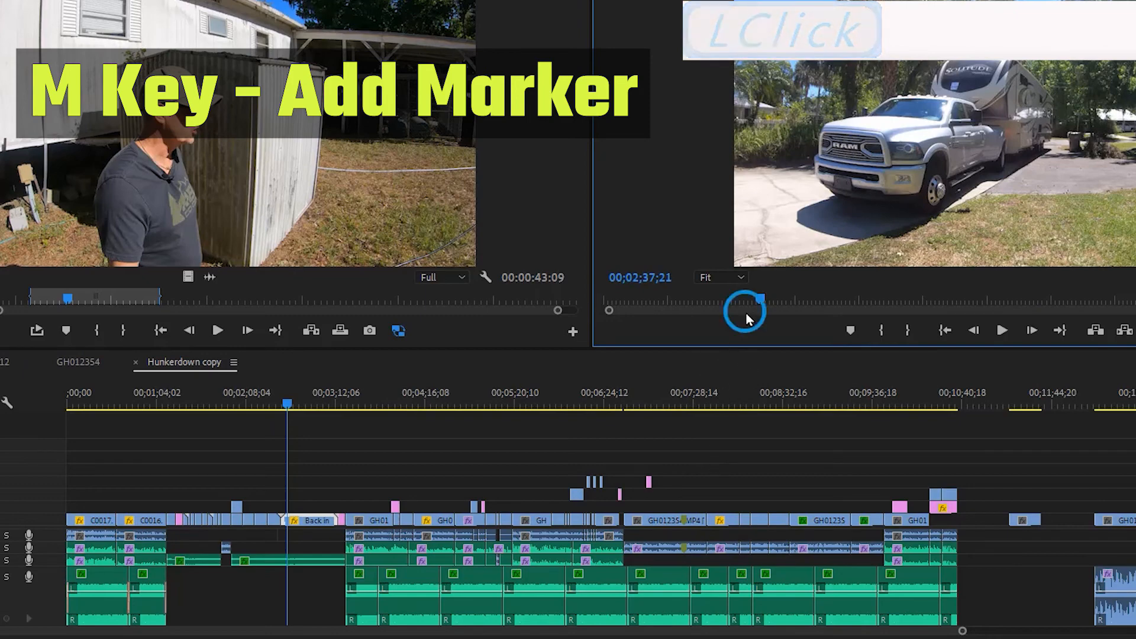
{"action": "left_click_drag", "start_coordinate": [763, 302], "coordinate": [782, 299]}
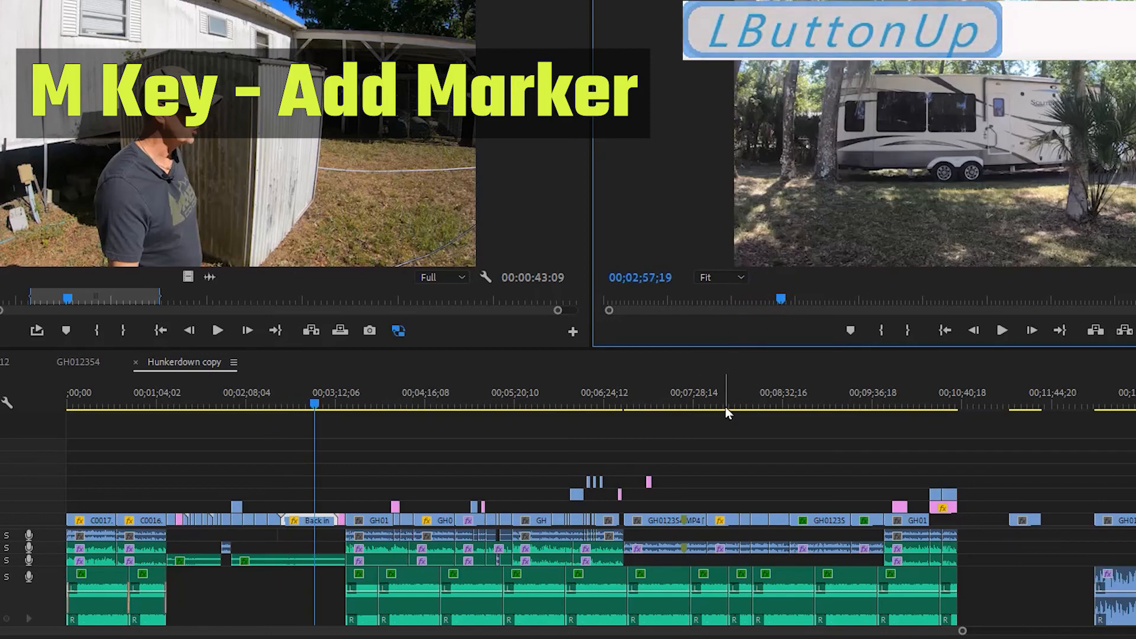
{"action": "left_click", "coordinate": [719, 382]}
{"action": "mouse_move", "coordinate": [718, 401]}
{"action": "left_mouse_down"}
{"action": "mouse_move", "coordinate": [706, 404]}
{"action": "mouse_move", "coordinate": [735, 403]}
{"action": "left_mouse_up"}
{"action": "left_click", "coordinate": [787, 325]}
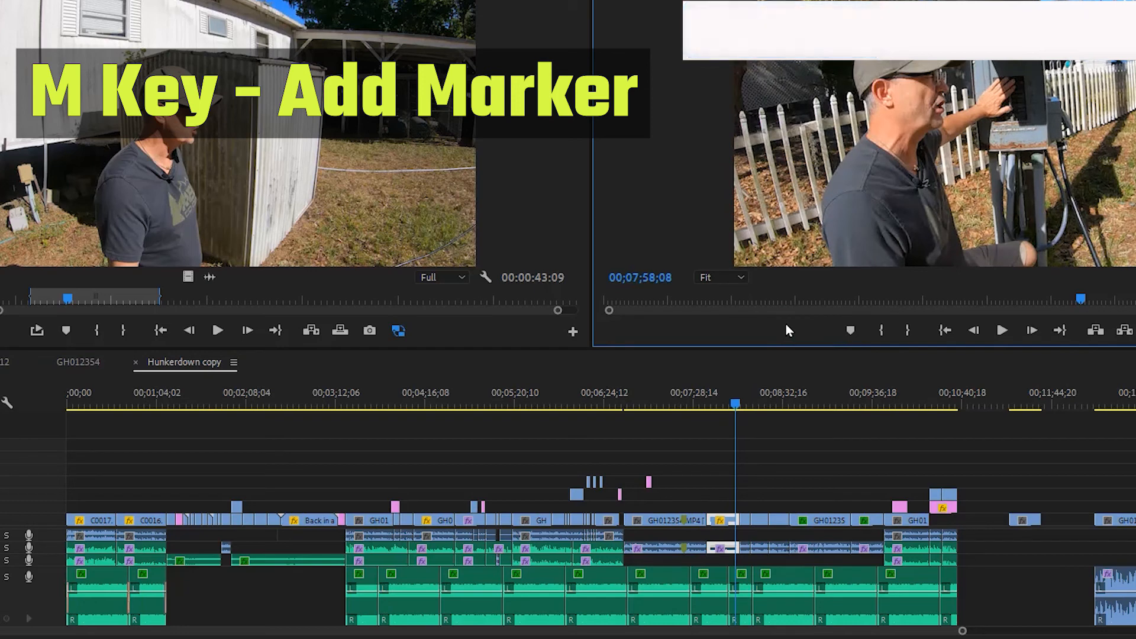
{"action": "key", "text": "m"}
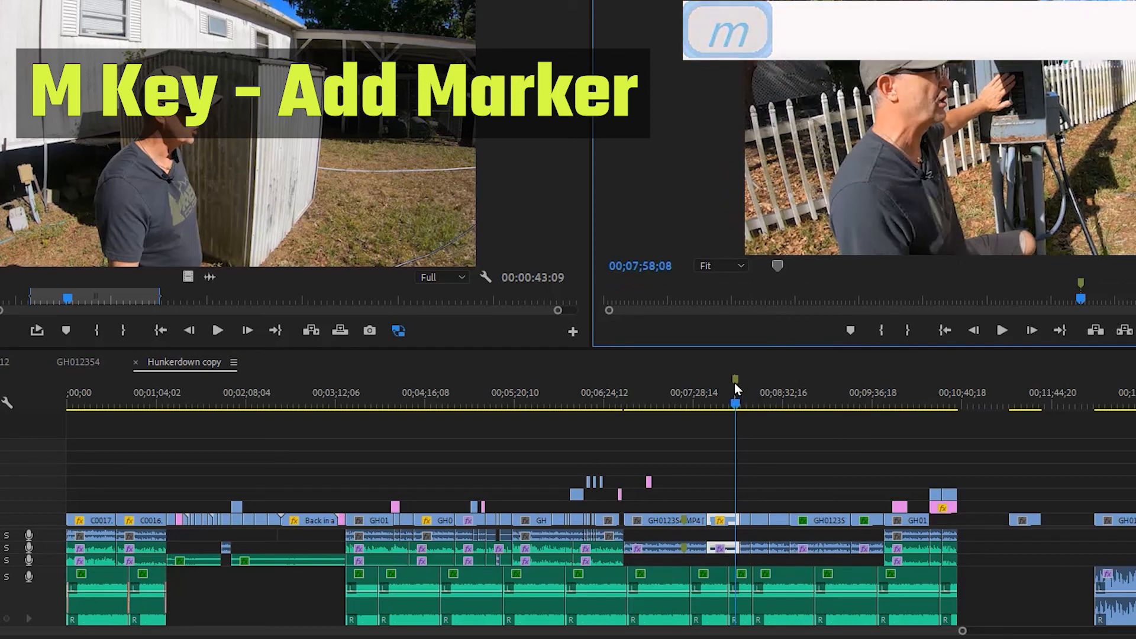
Add a second sequence marker at 00;08;45;16, shift the first marker earlier and move the second one to 00;08;18;29.
{"action": "left_click_drag", "start_coordinate": [1081, 300], "coordinate": [1129, 298]}
{"action": "key", "text": "m"}
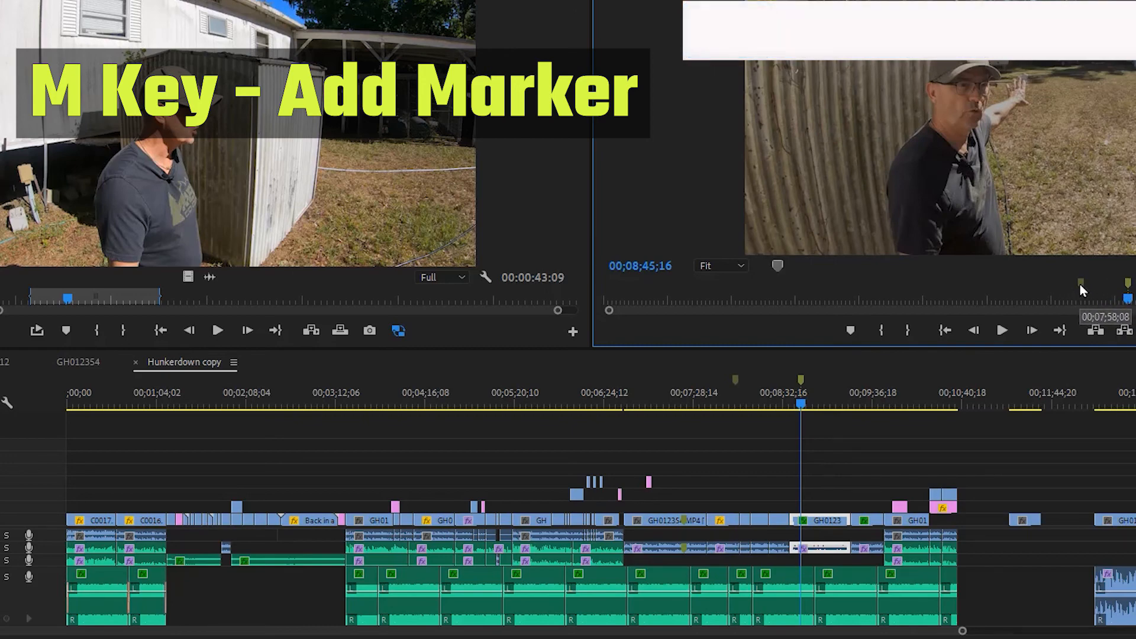
{"action": "left_click_drag", "start_coordinate": [1081, 283], "coordinate": [1049, 287]}
{"action": "left_click_drag", "start_coordinate": [1128, 285], "coordinate": [1101, 290]}
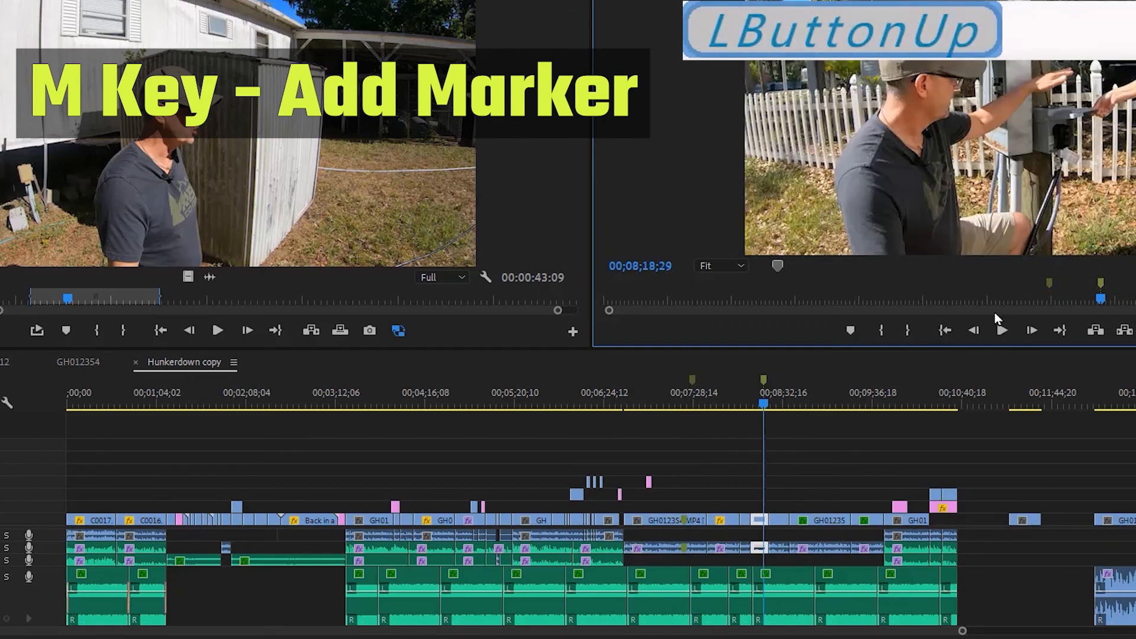
Add a marker to the selected timeline clip at 00;08;18;29, and open and close the settings of the sequence marker at that time.
{"action": "left_click", "coordinate": [734, 382]}
{"action": "key", "text": "m"}
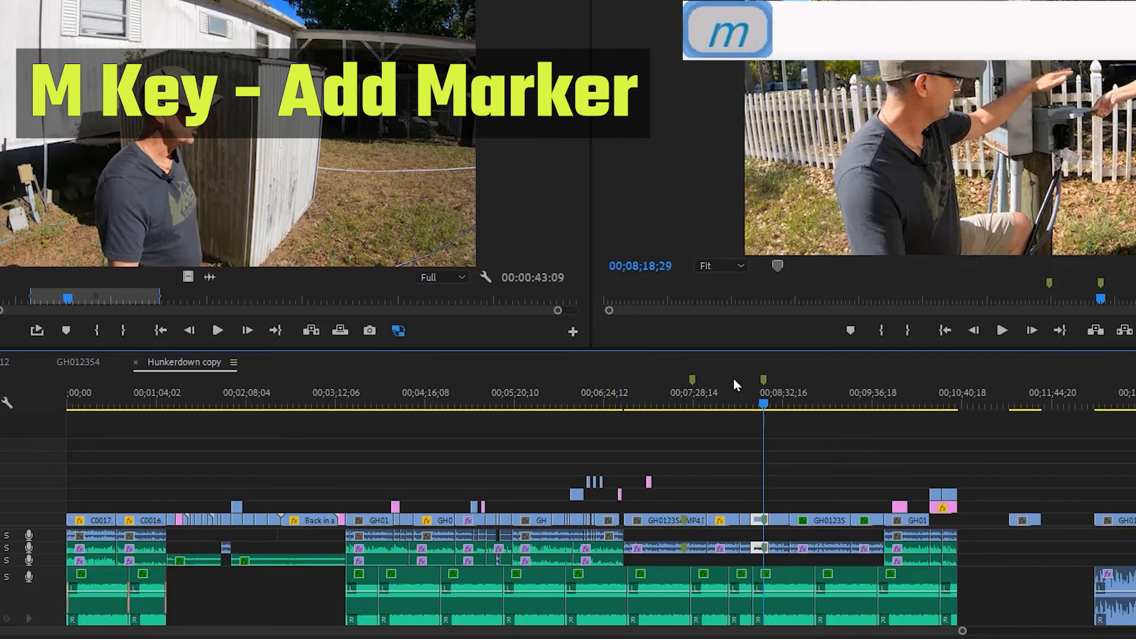
{"action": "left_click", "coordinate": [915, 278]}
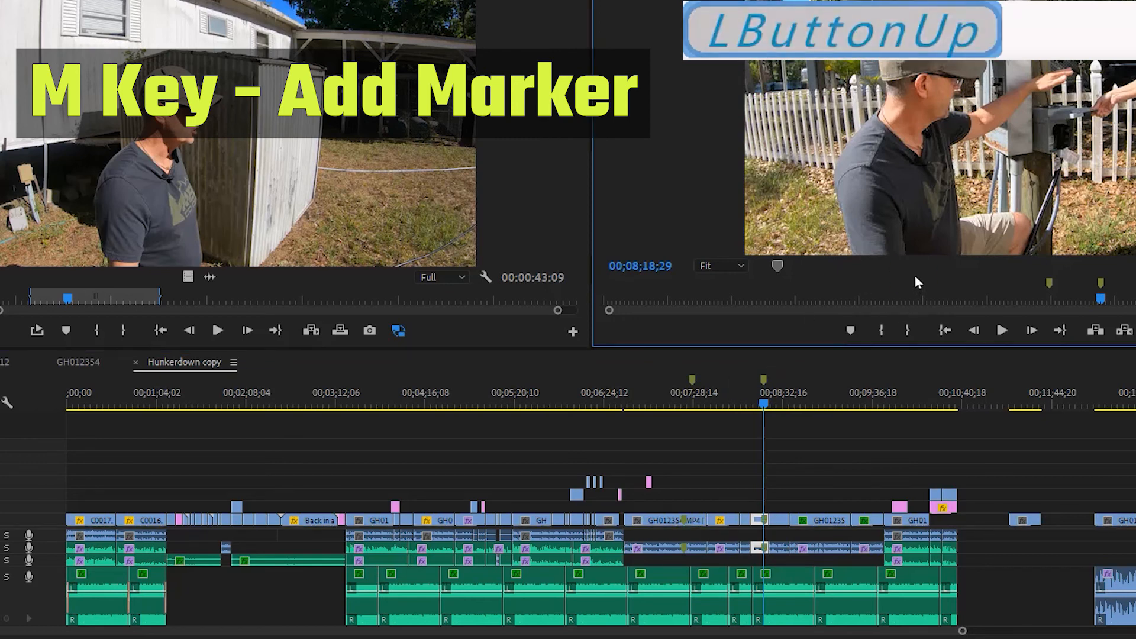
{"action": "key", "text": "m"}
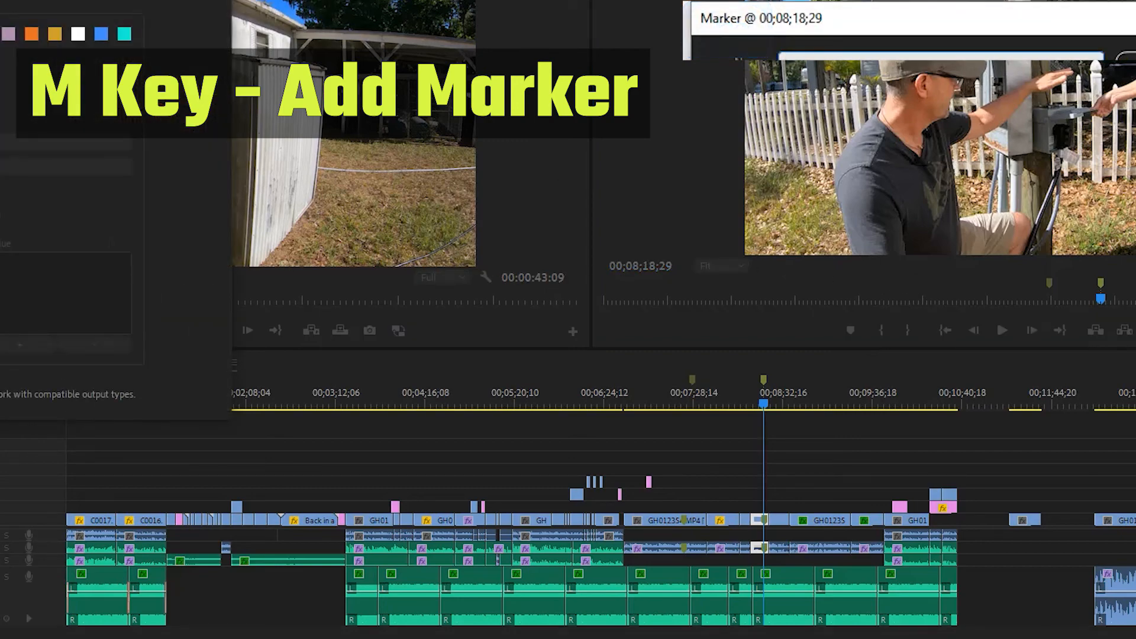
{"action": "left_click", "coordinate": [1128, 56]}
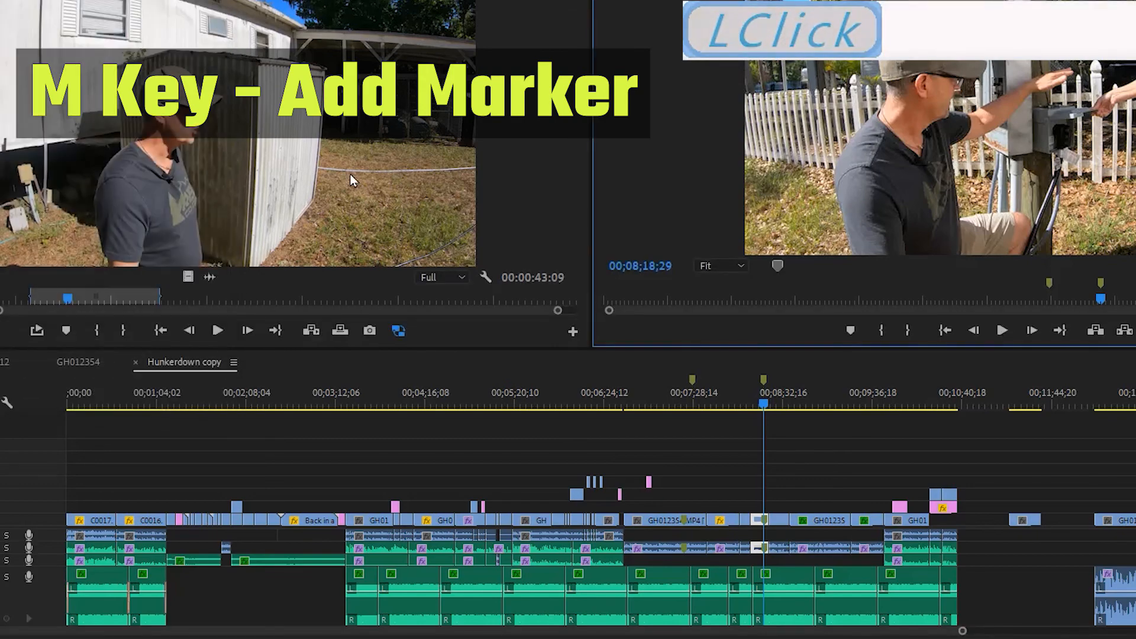